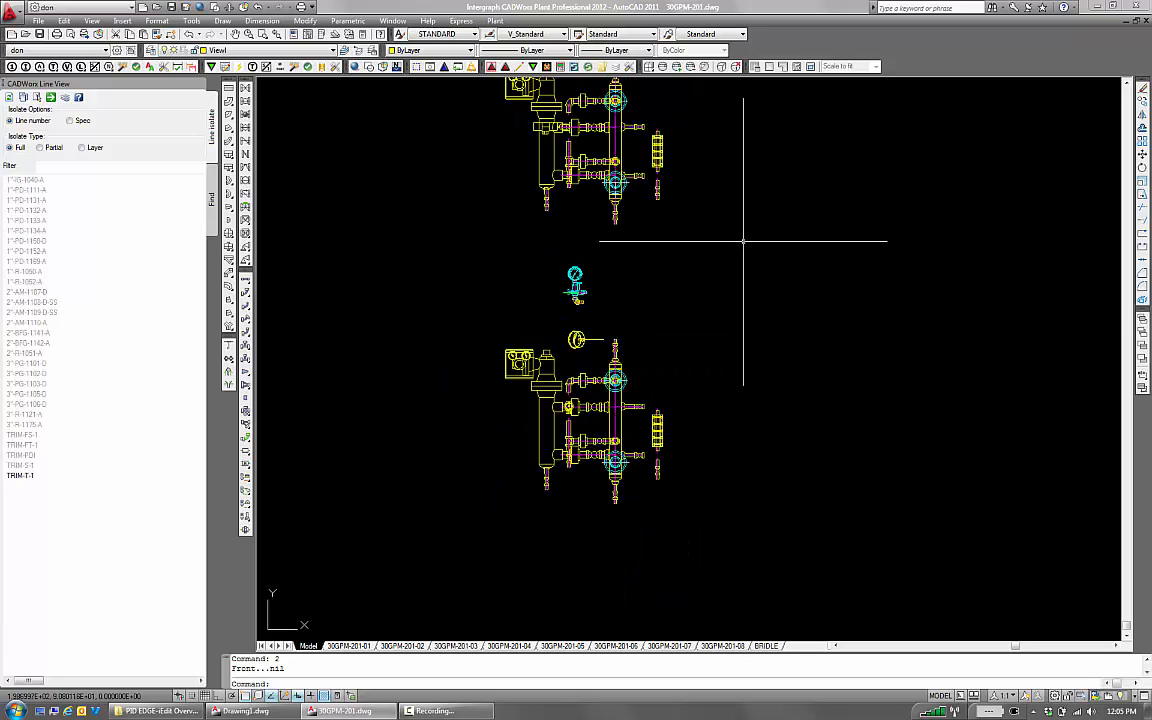
# Select all components of the lower bridle assembly, including the detached level gauge, and load them into Plant EDGE
pyautogui.click(491, 66)
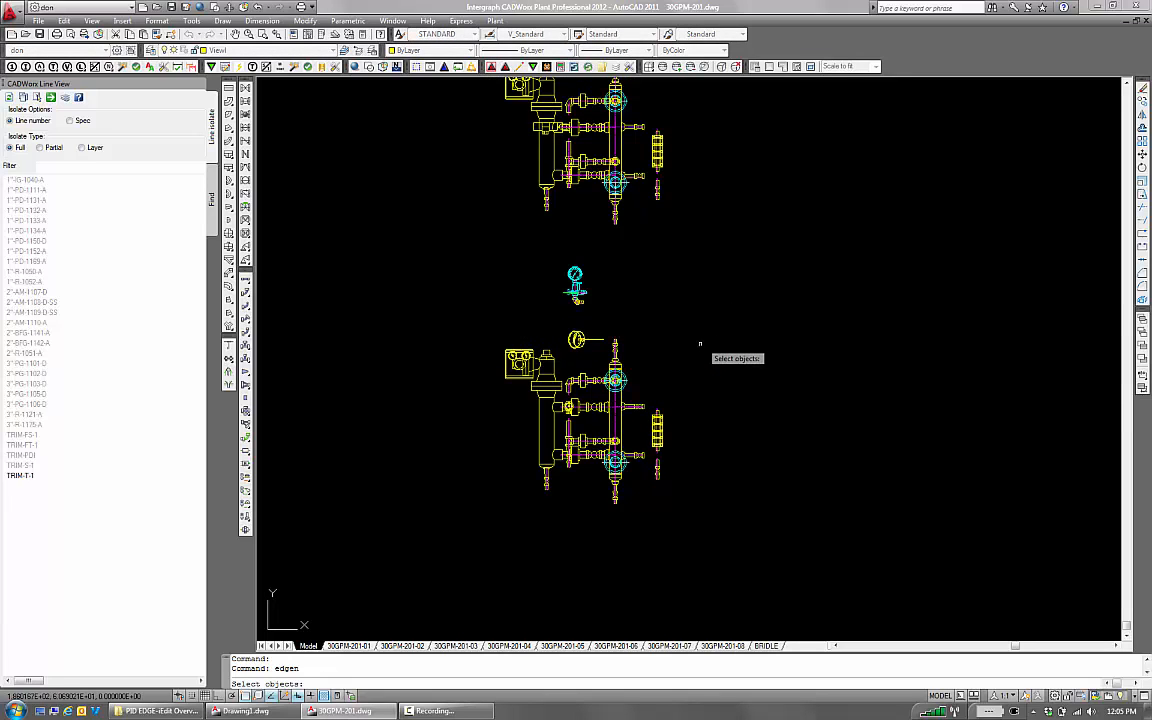
pyautogui.scroll(2, 700, 342)
pyautogui.click(671, 320)
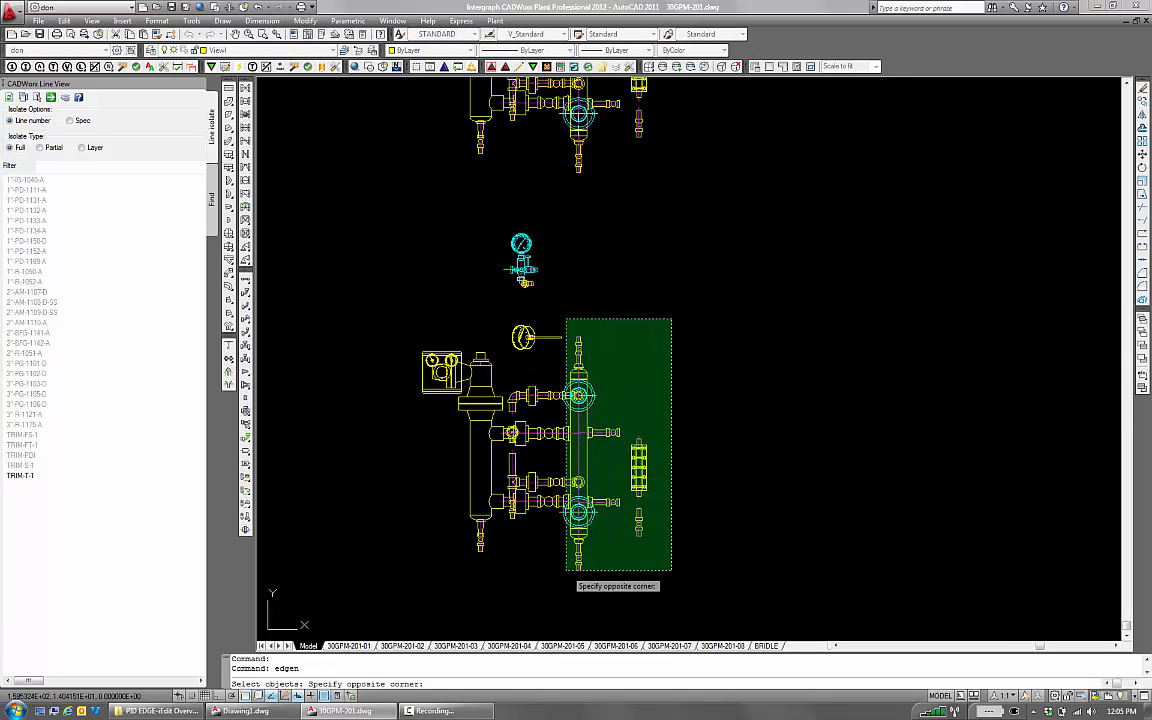
pyautogui.click(580, 536)
pyautogui.click(612, 389)
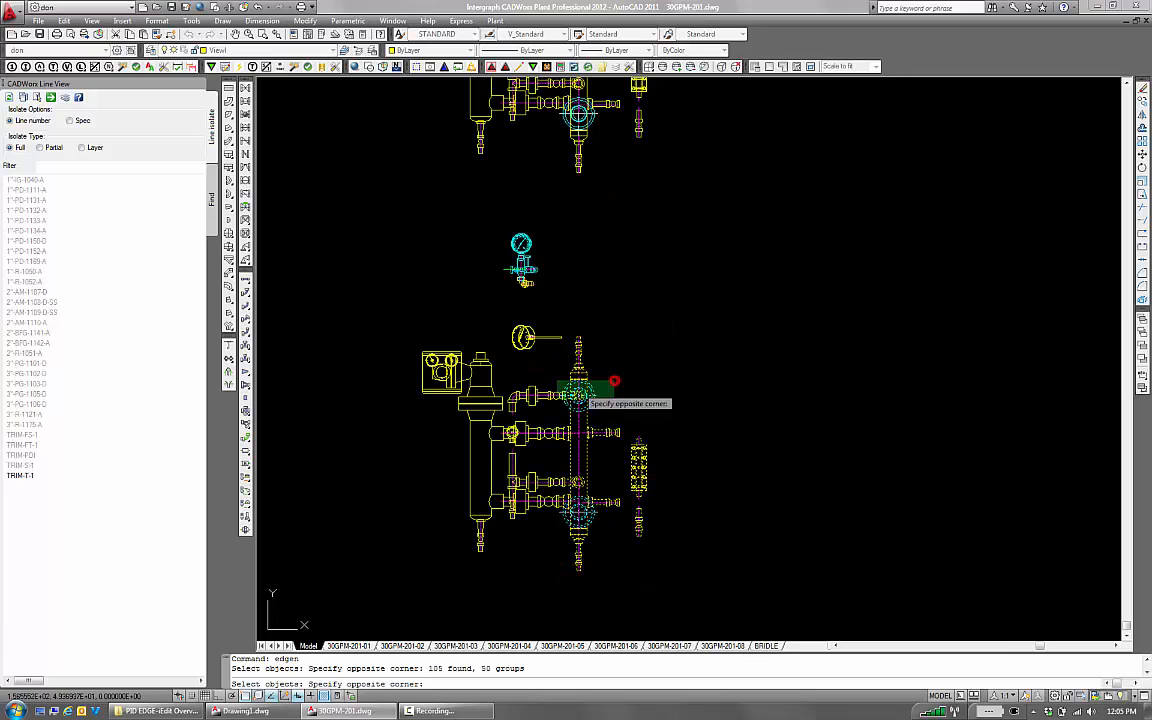
pyautogui.click(429, 562)
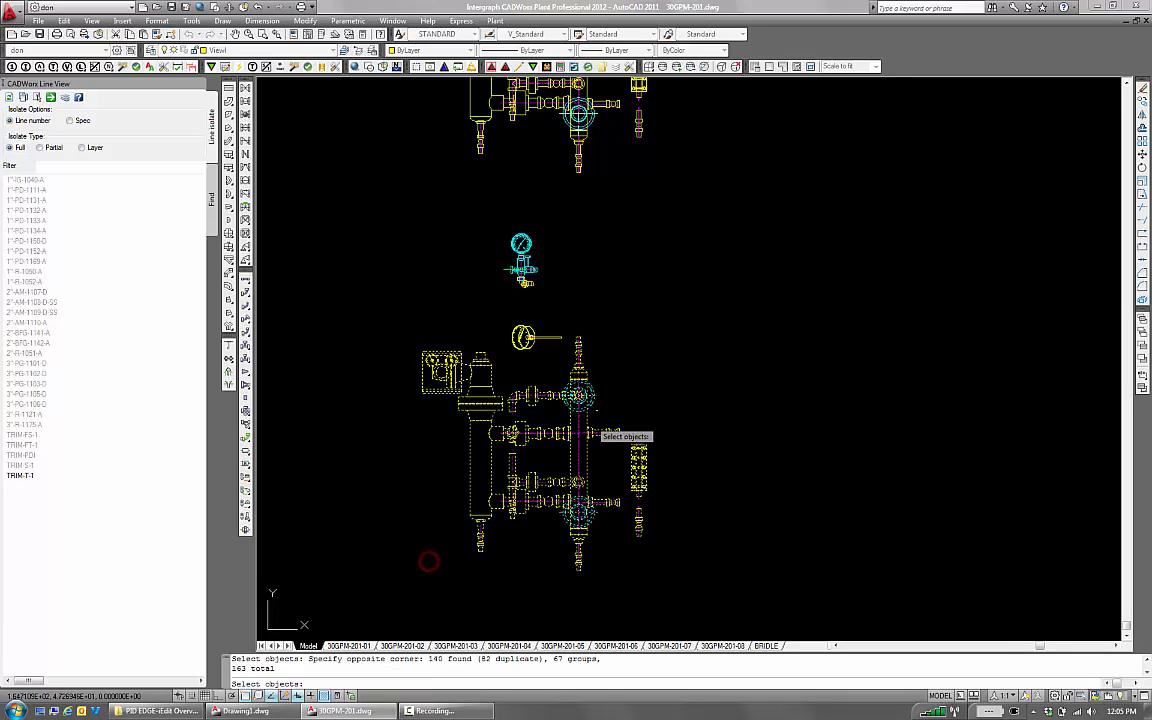
pyautogui.press('Return')
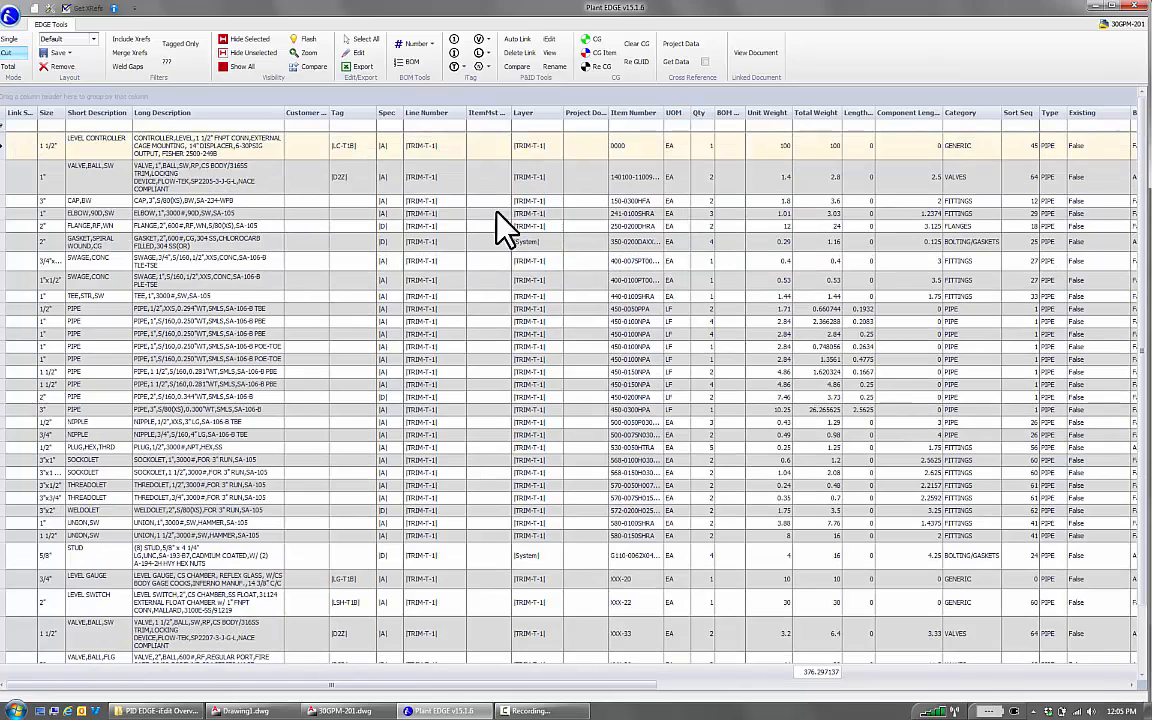
# Review the loaded bridle components and switch the grid layout to BOM-Assy
pyautogui.scroll(-3, 340, 600)
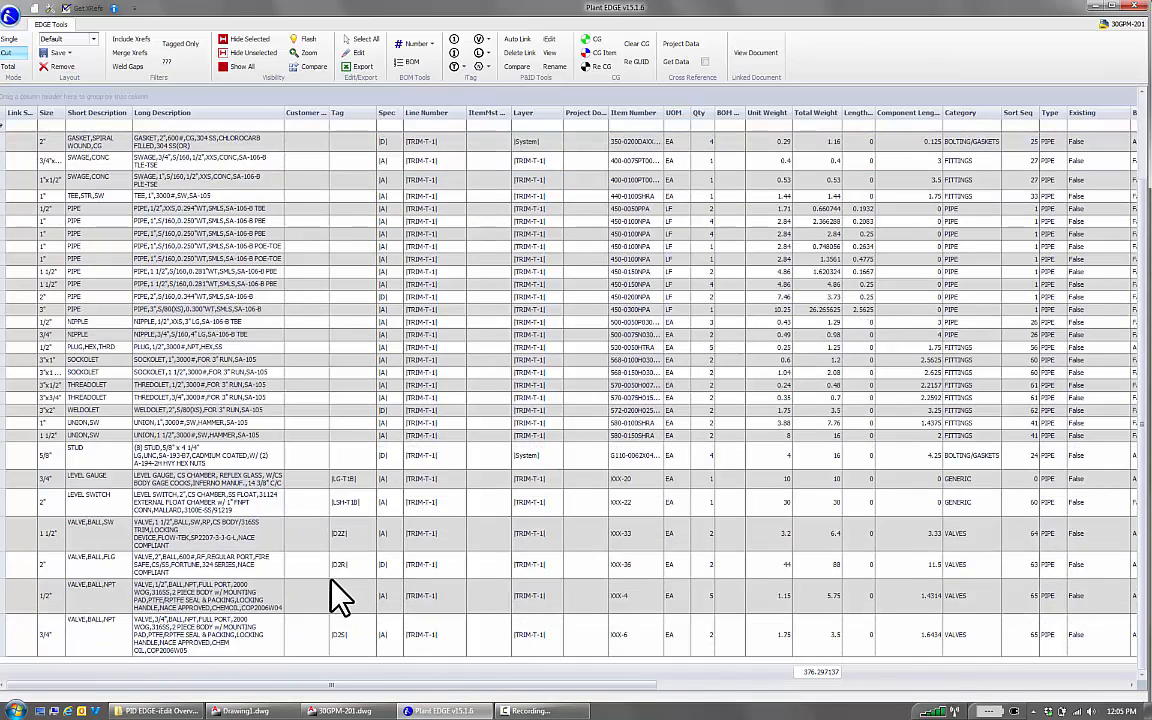
pyautogui.scroll(2, 340, 597)
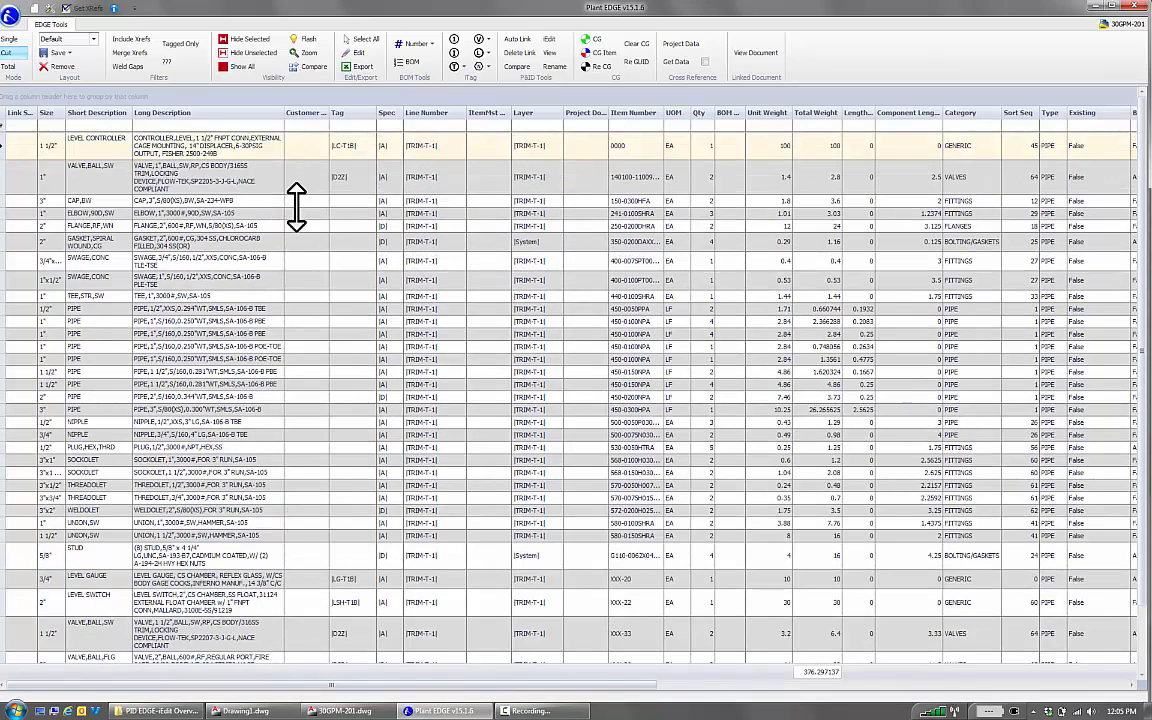
pyautogui.click(92, 40)
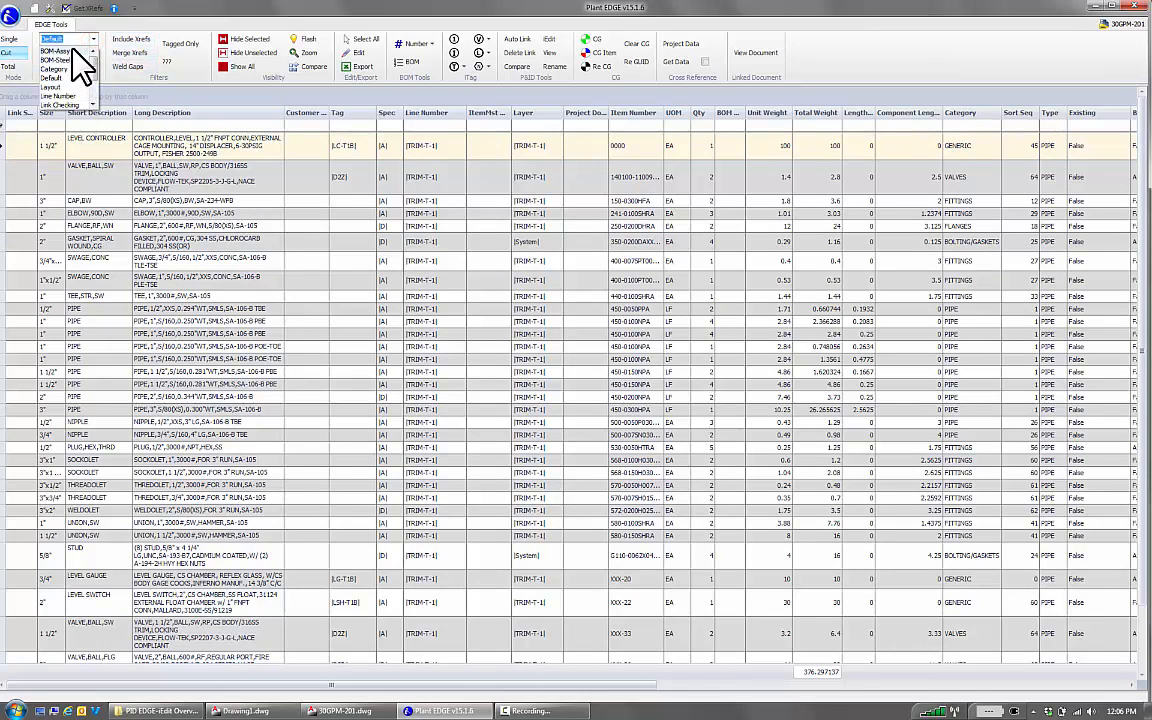
pyautogui.click(68, 50)
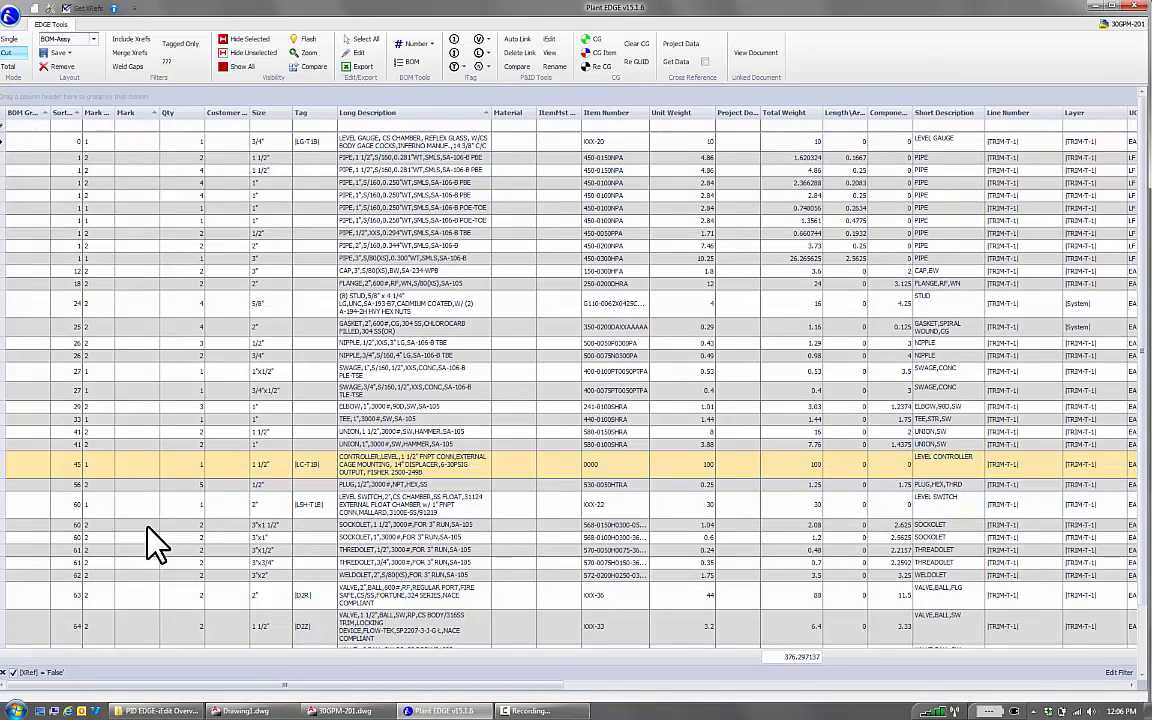
pyautogui.scroll(-3, 147, 545)
pyautogui.scroll(3, 146, 560)
# Set the BOM Group to 1 for all listed bridle components and update them
pyautogui.click(365, 140)
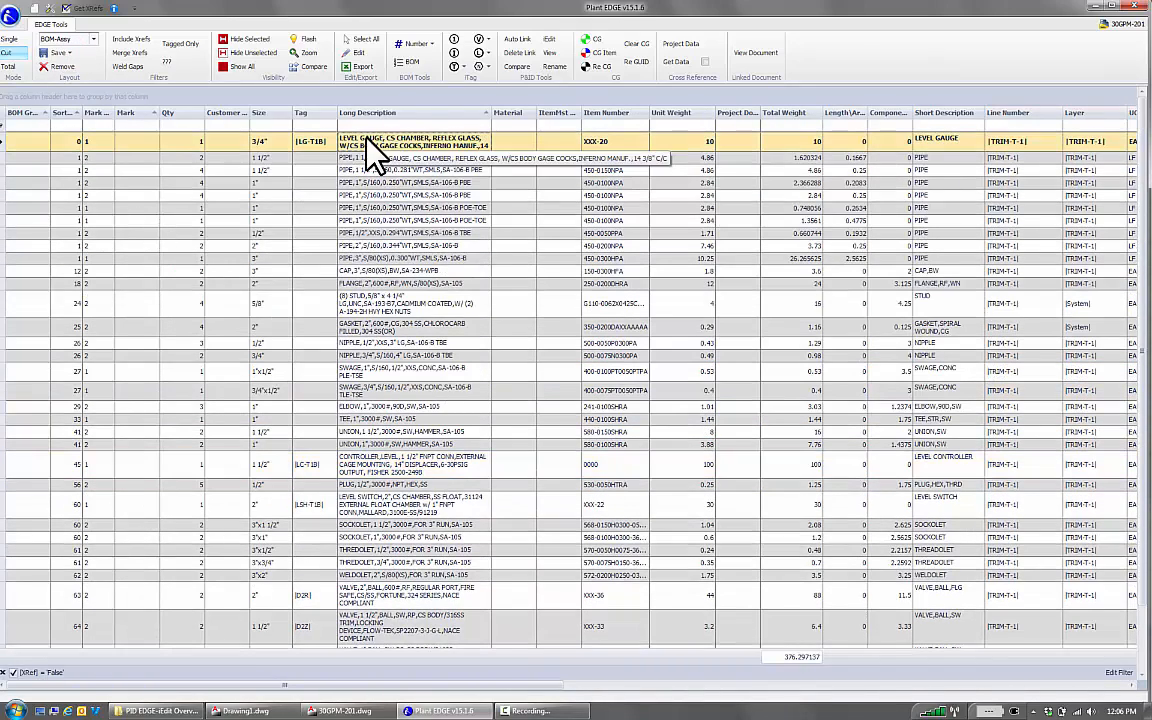
pyautogui.click(366, 43)
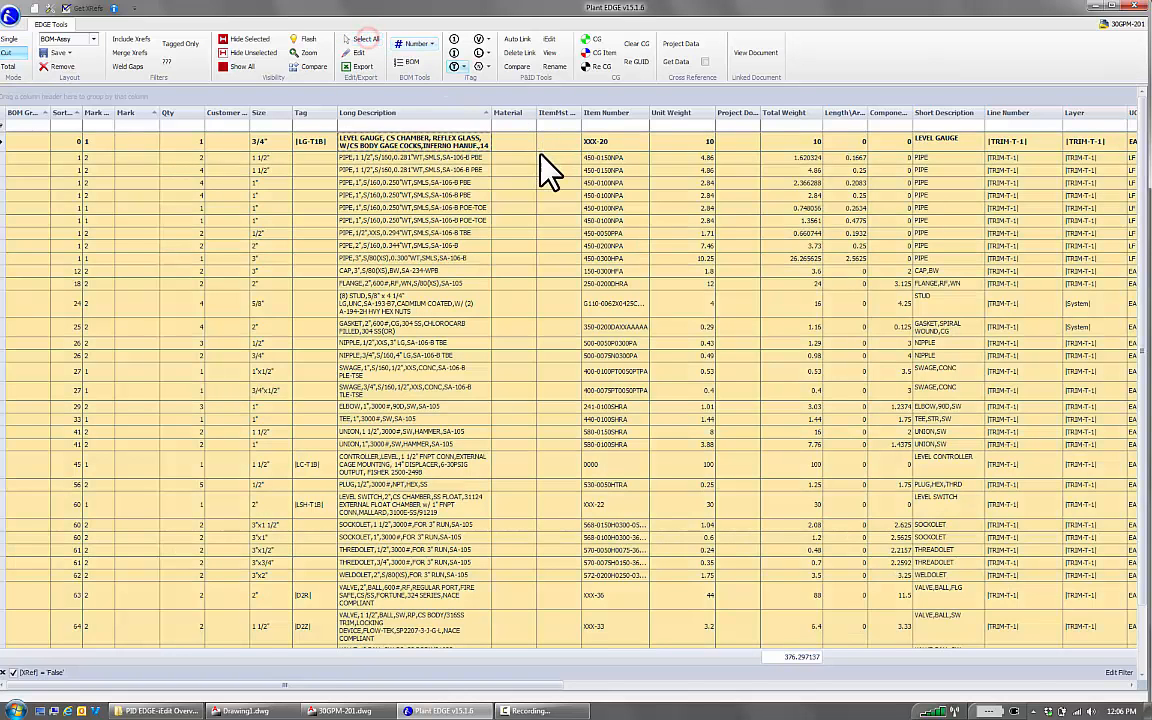
pyautogui.click(362, 54)
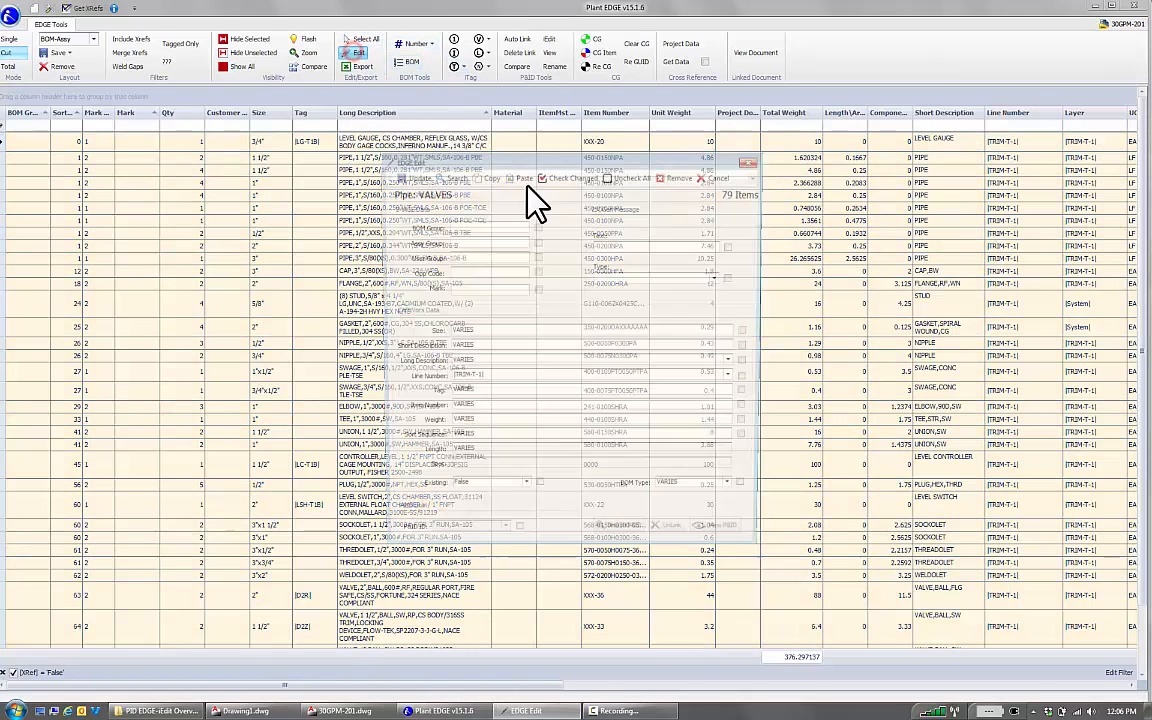
pyautogui.click(473, 225)
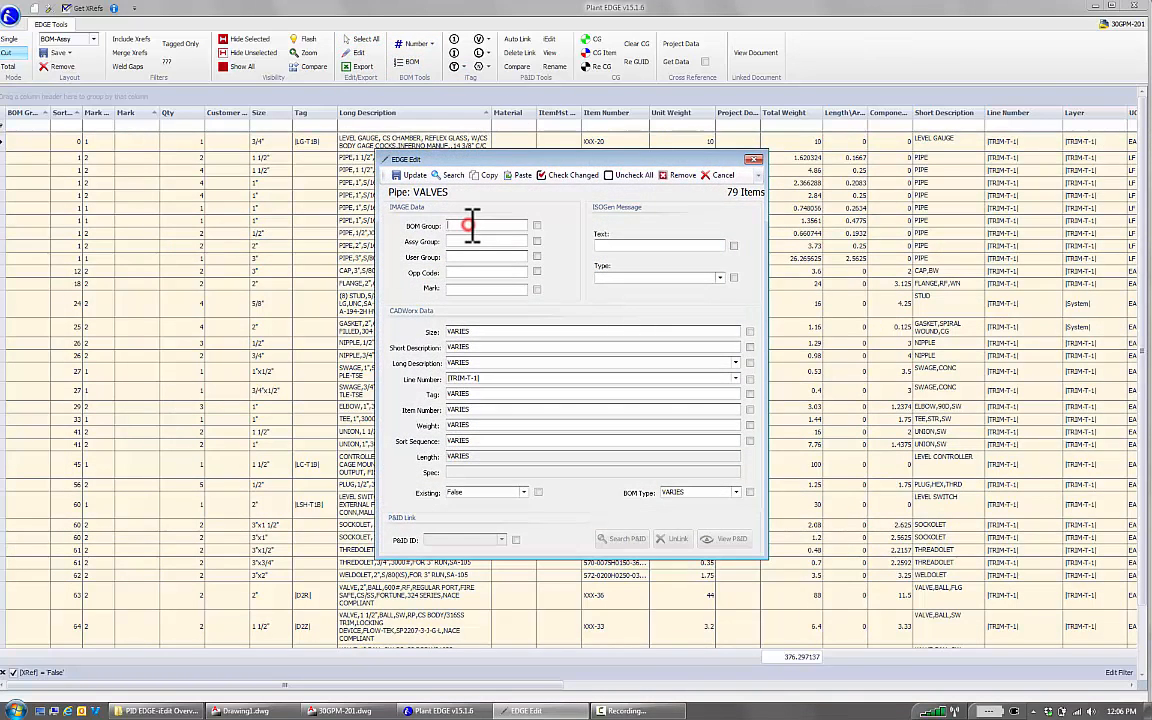
pyautogui.write('1')
pyautogui.click(410, 176)
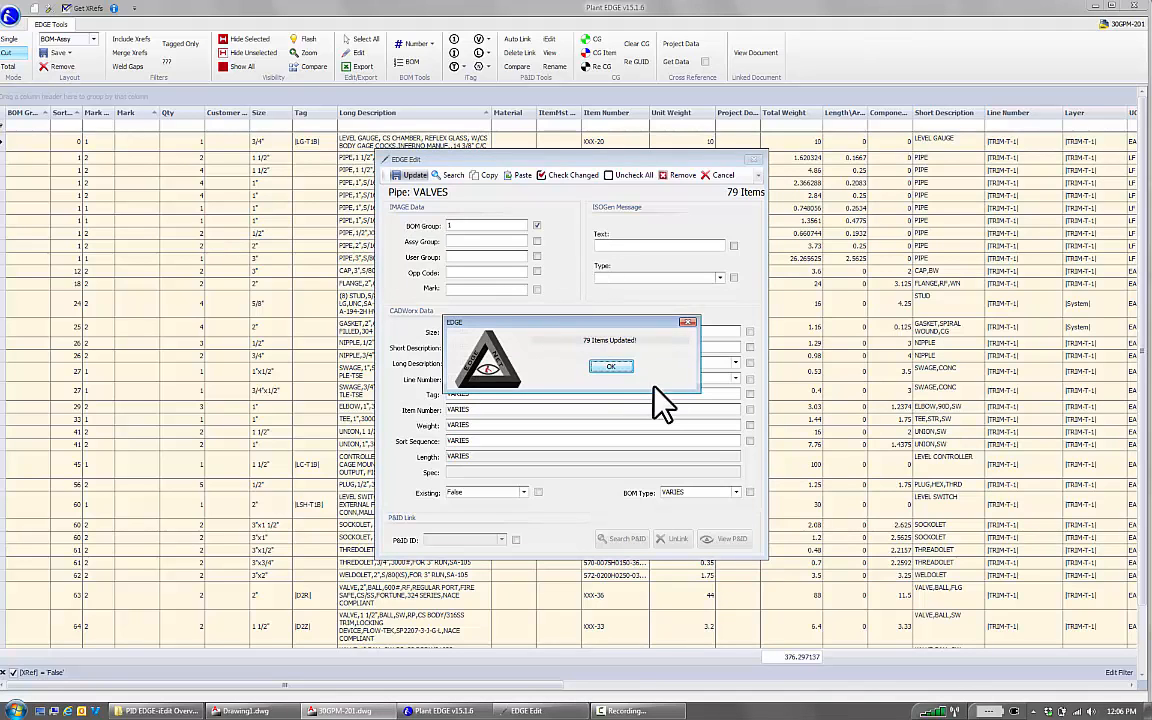
pyautogui.click(613, 367)
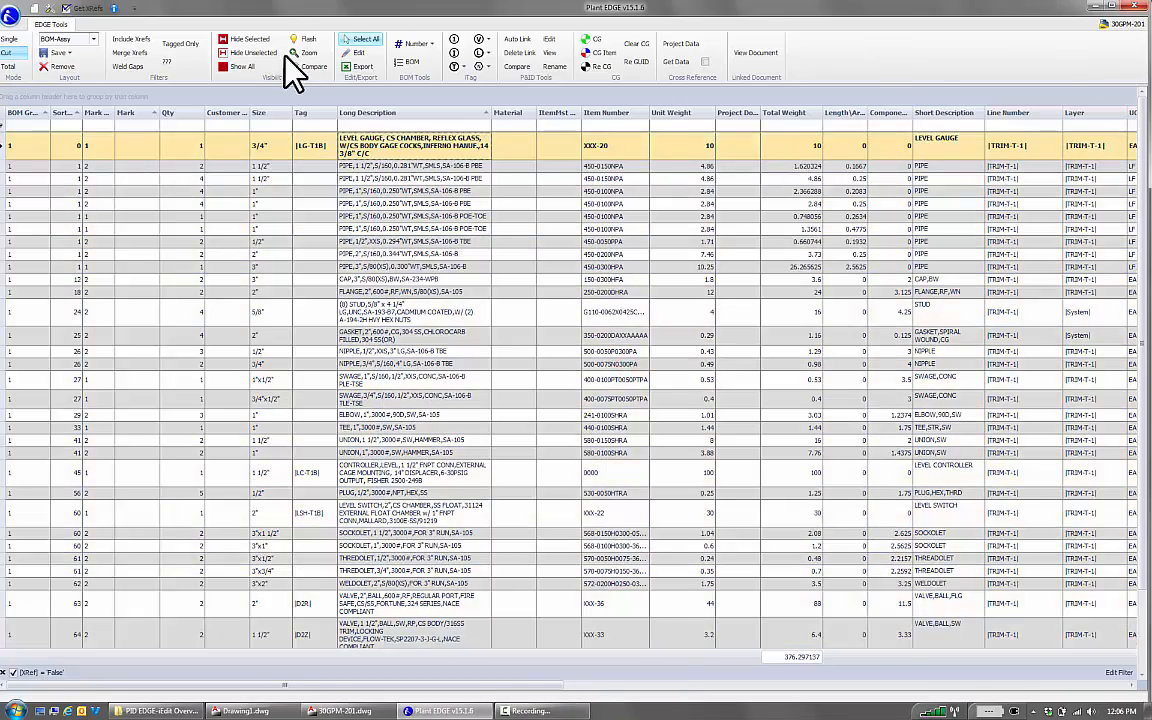
# Show all components again, load the whole model into Plant EDGE and filter the list to BOM Group 1
pyautogui.click(232, 66)
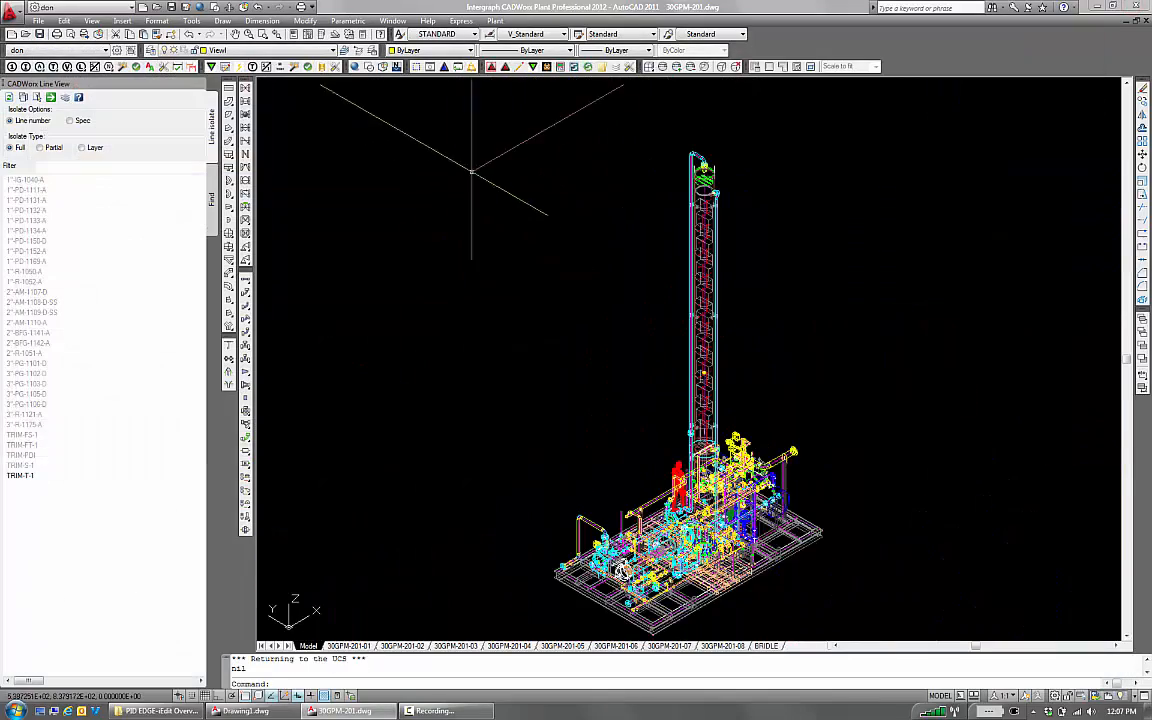
pyautogui.click(504, 68)
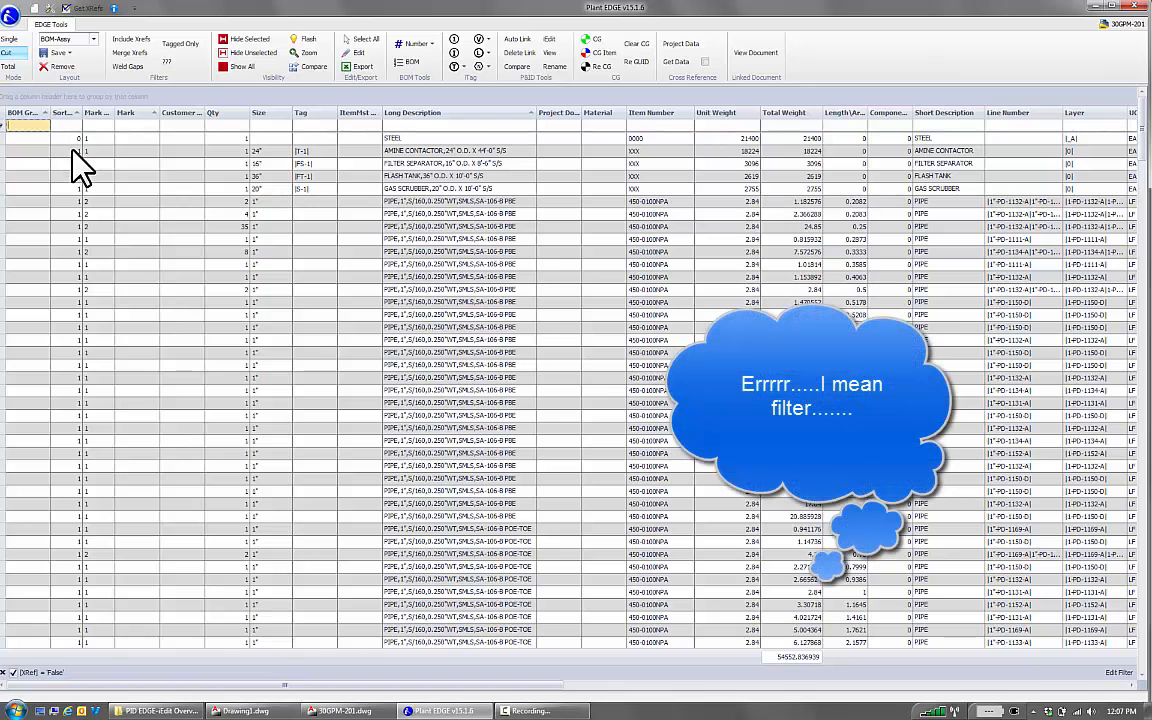
pyautogui.write('1')
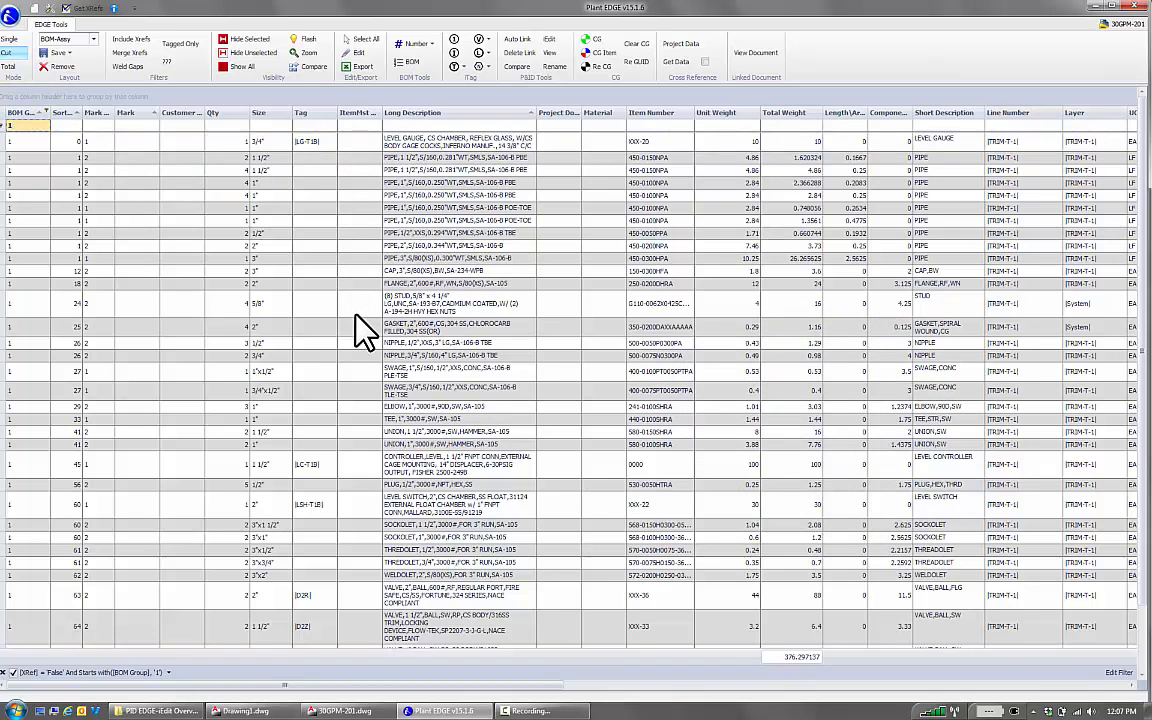
pyautogui.click(358, 509)
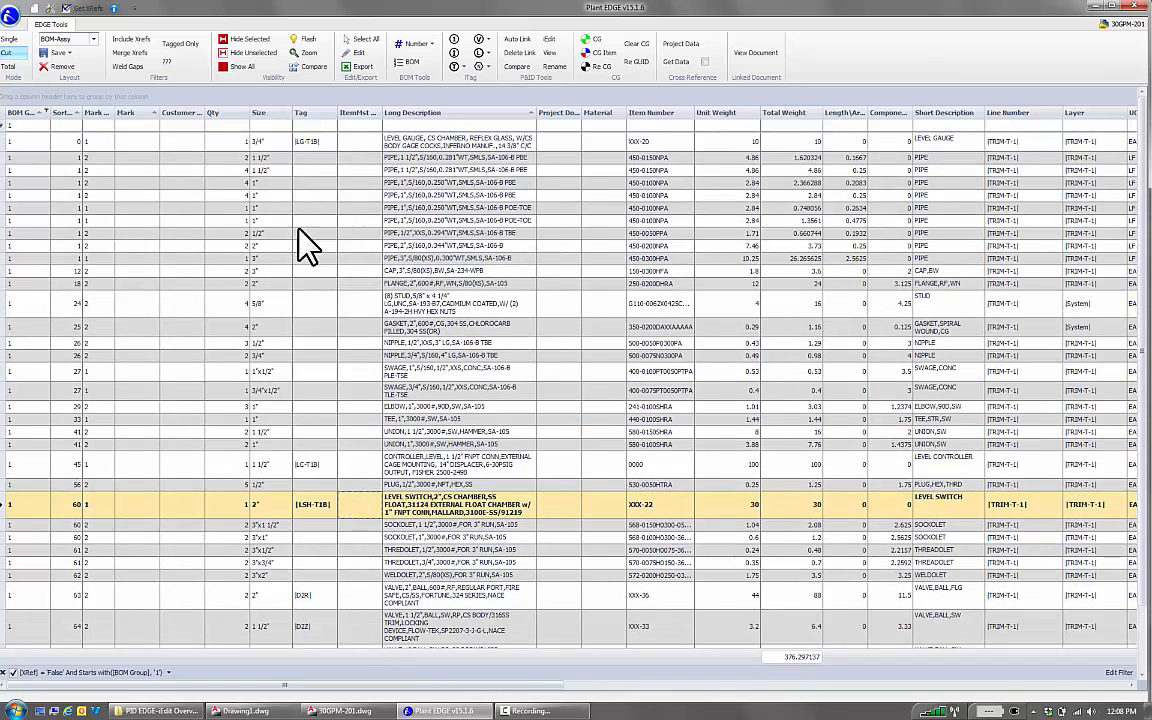
pyautogui.click(30, 125)
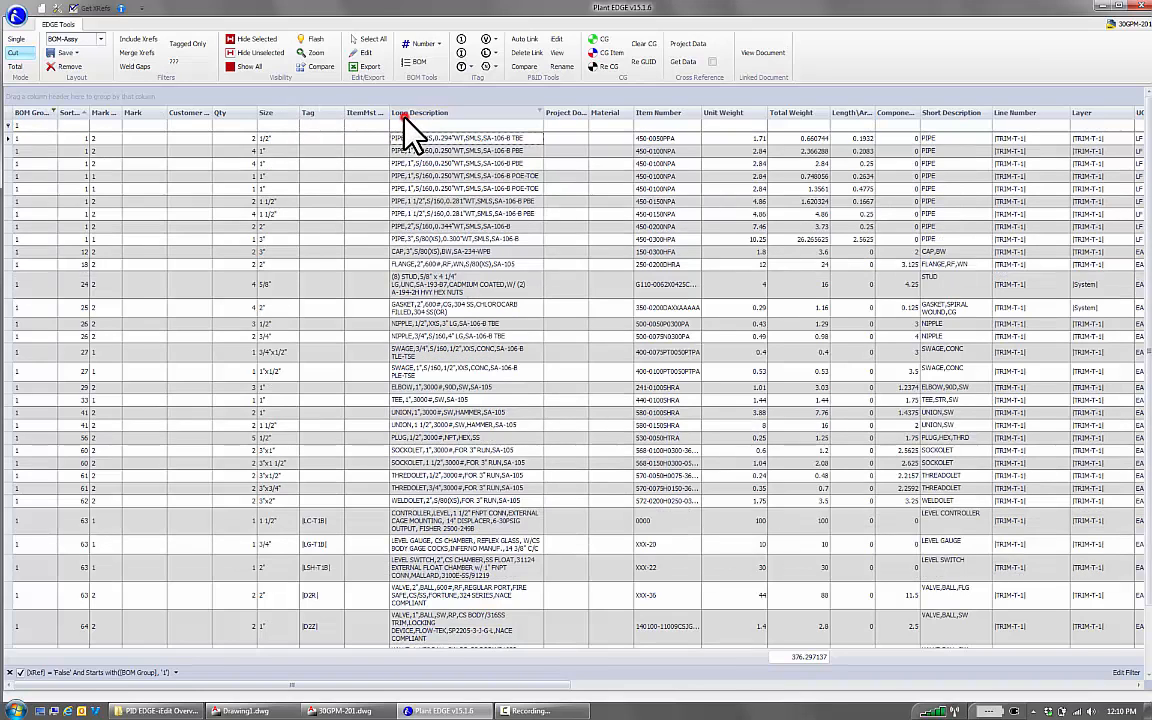
# Sort the list by long description and by sort sequence, and auto-number all marks with start value 1 and step value 1
pyautogui.click(405, 112)
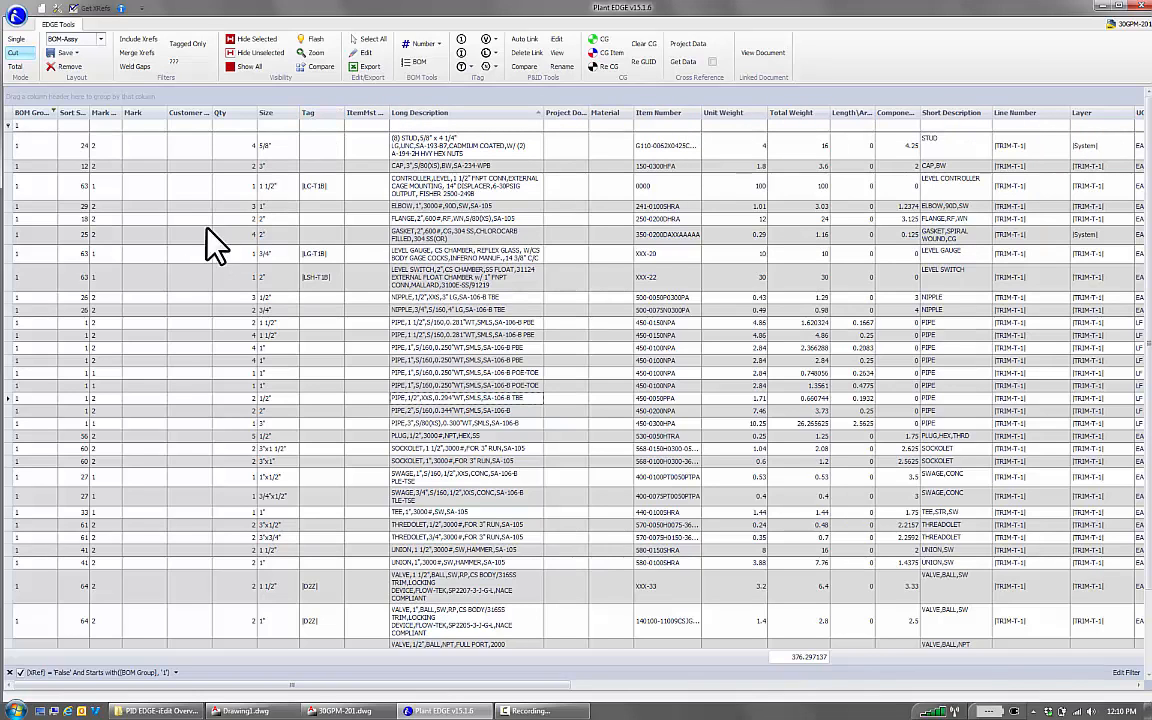
pyautogui.click(72, 114)
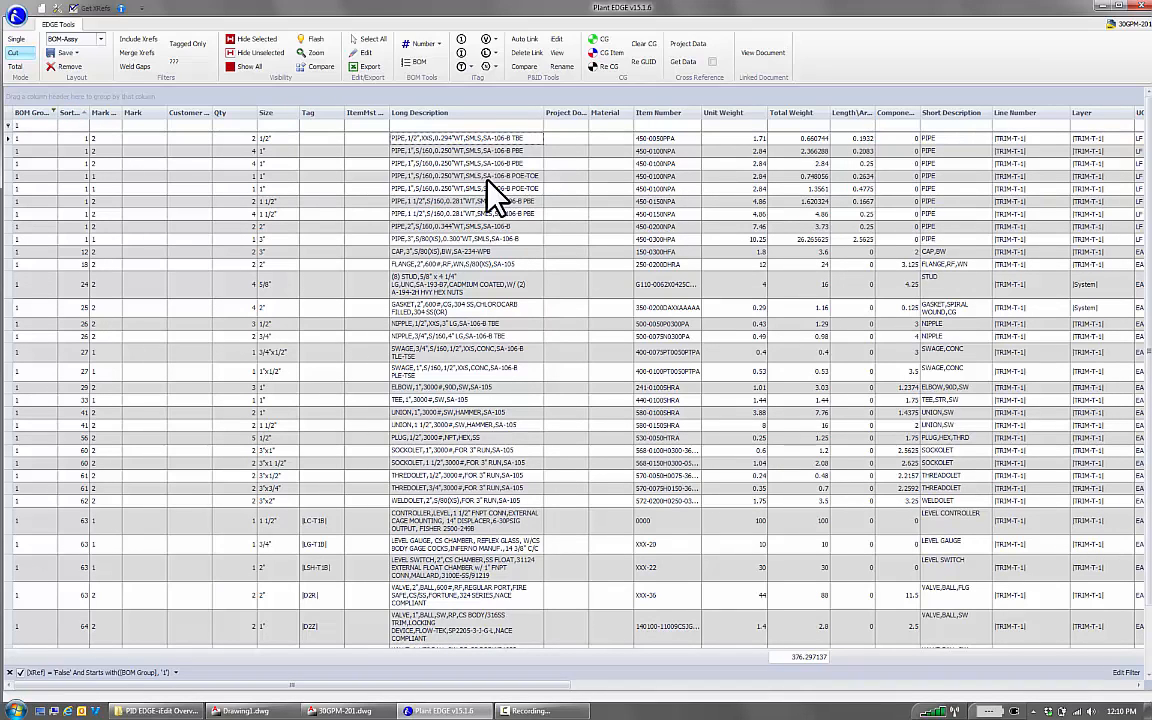
pyautogui.click(372, 38)
pyautogui.click(437, 44)
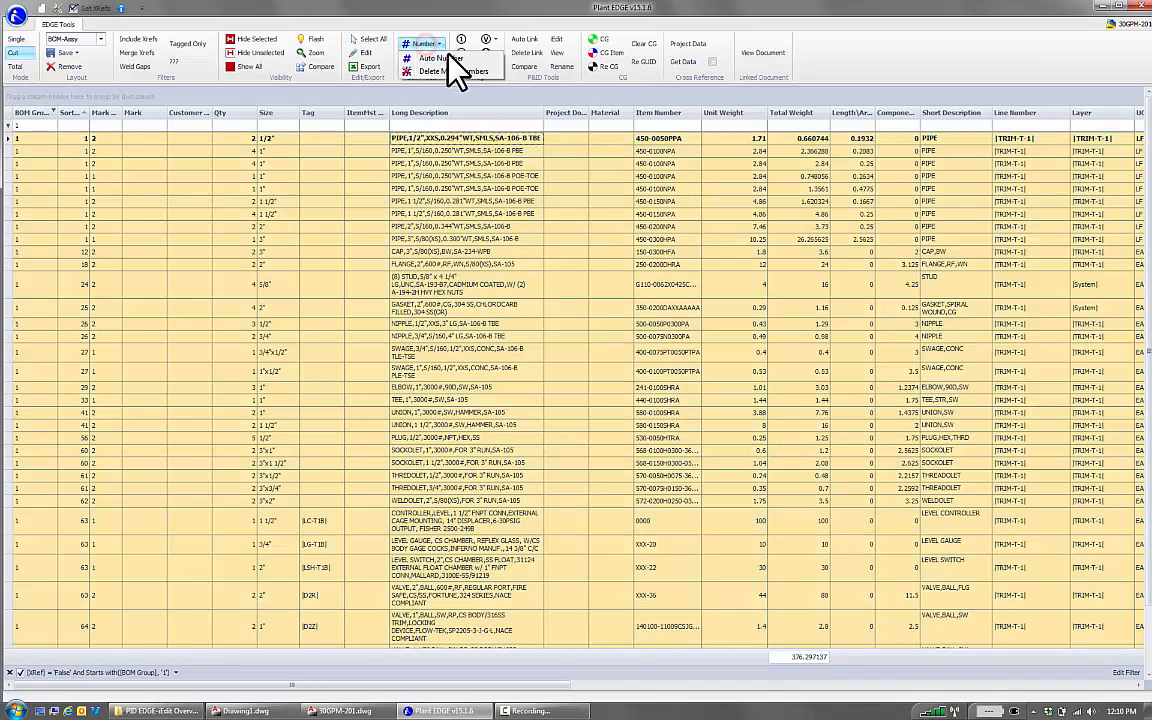
pyautogui.click(449, 60)
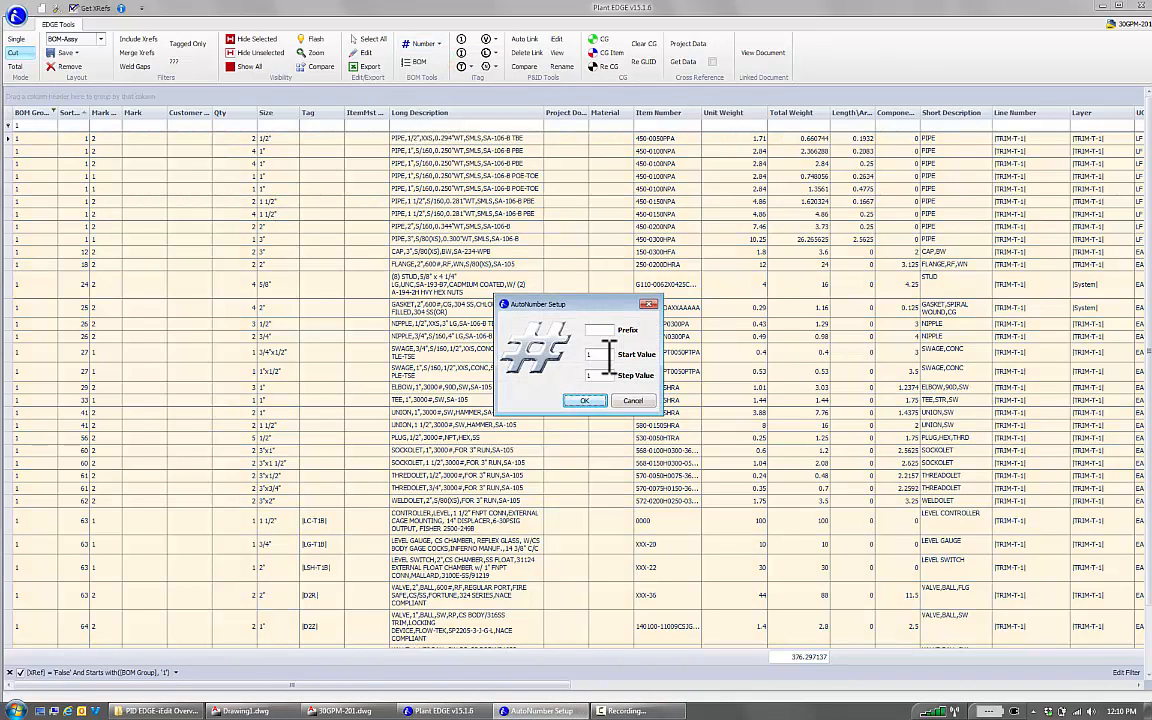
pyautogui.click(584, 400)
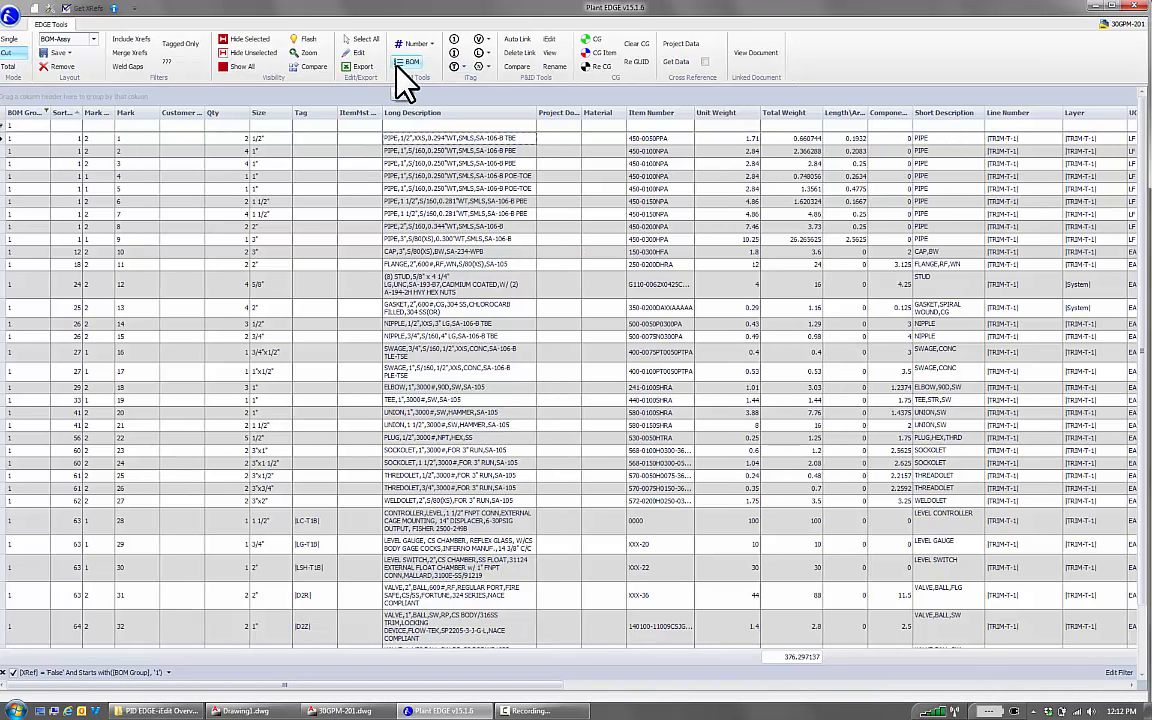
# Insert the bill of material in the IMAGE BOM style at the upper-right corner of the BRIDLE layout's border
pyautogui.click(400, 64)
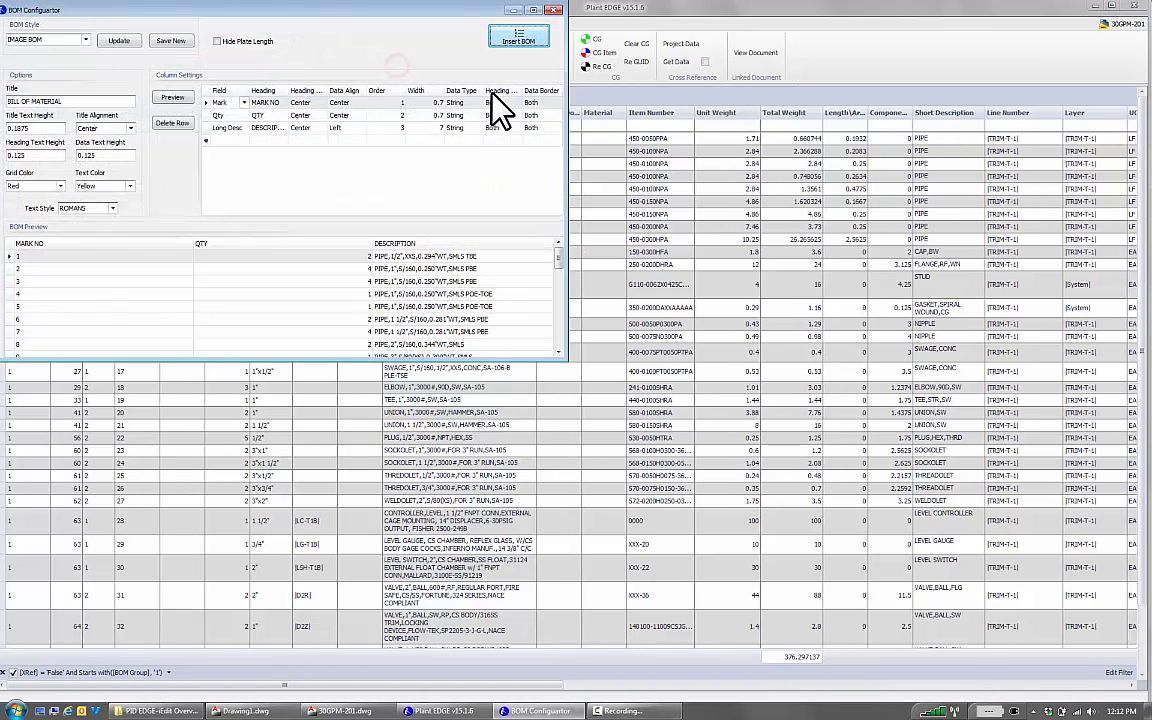
pyautogui.click(523, 42)
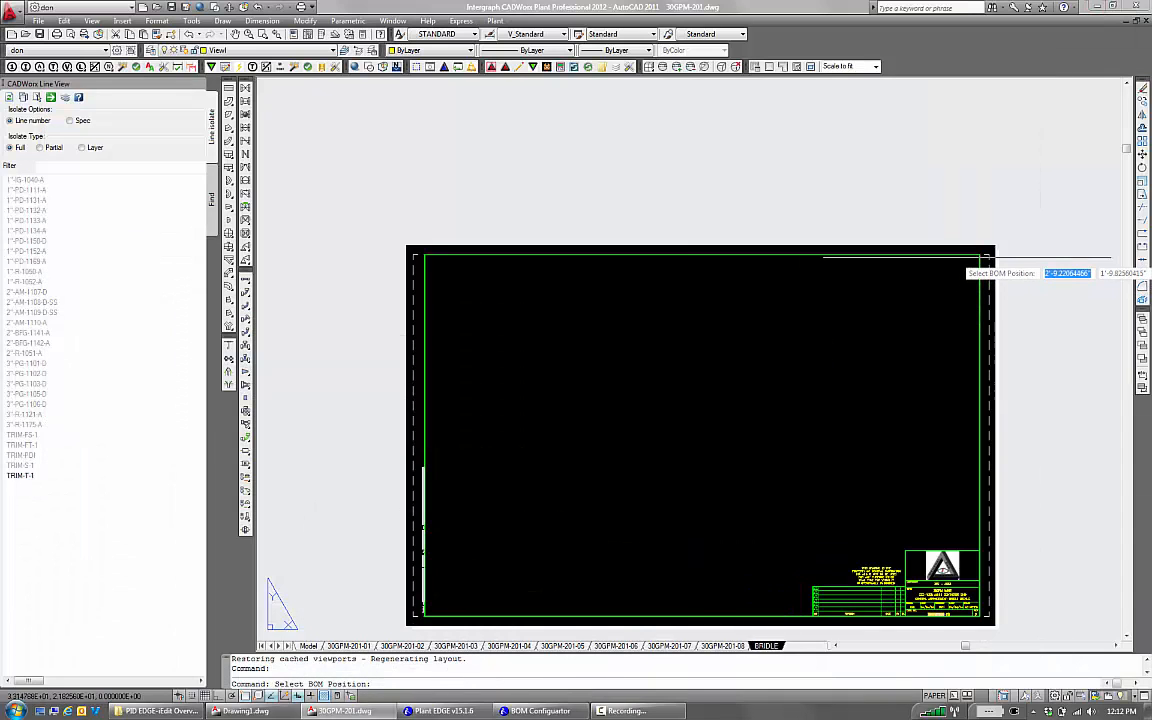
pyautogui.click(968, 258)
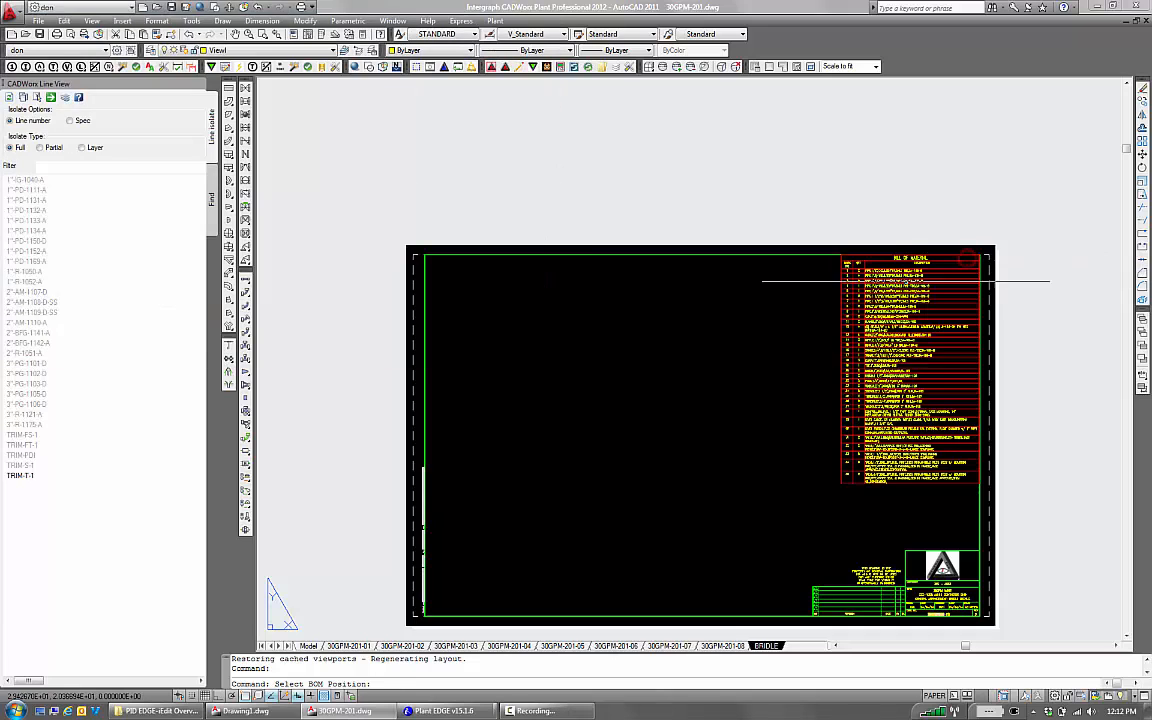
pyautogui.scroll(3, 960, 400)
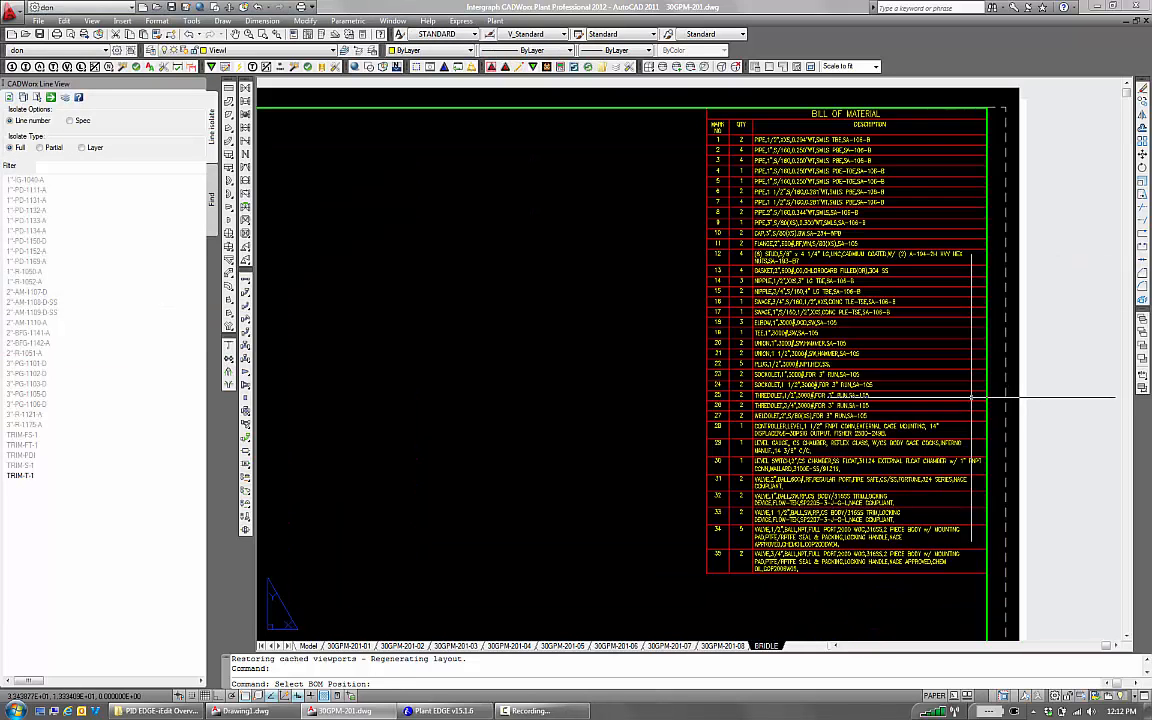
pyautogui.scroll(2, 970, 378)
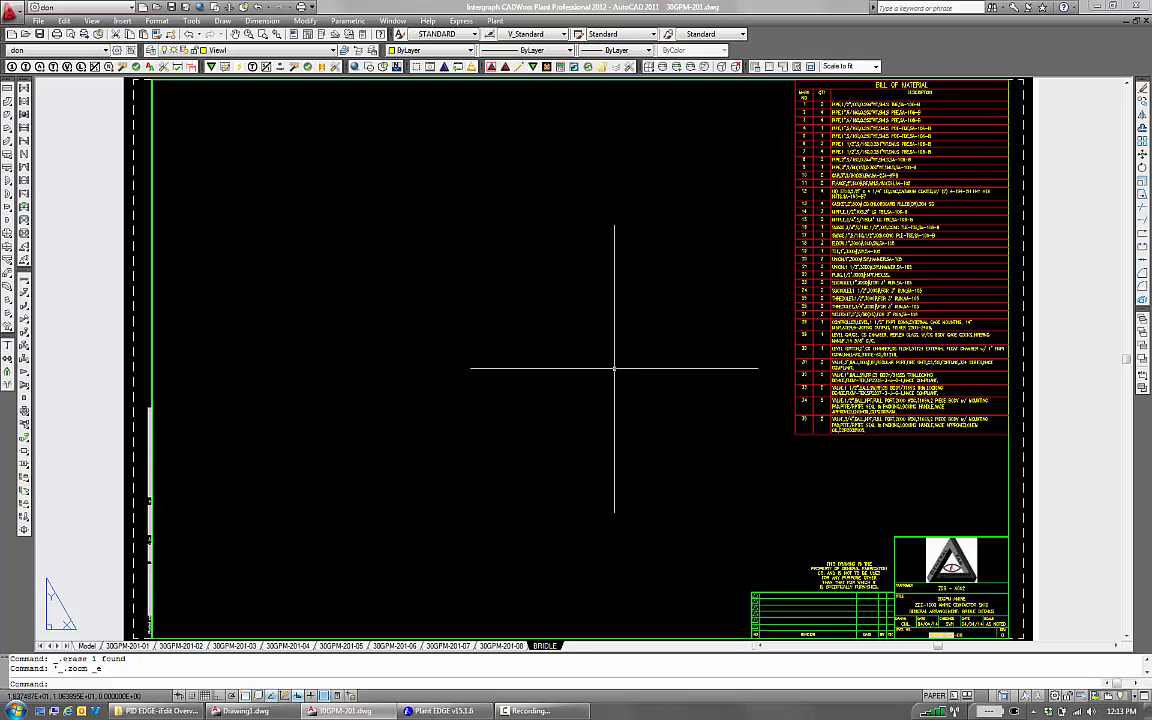
# Create a rectangular viewport in the upper-left area of the BRIDLE sheet and zoom its front view to the bridle assembly
pyautogui.click(767, 68)
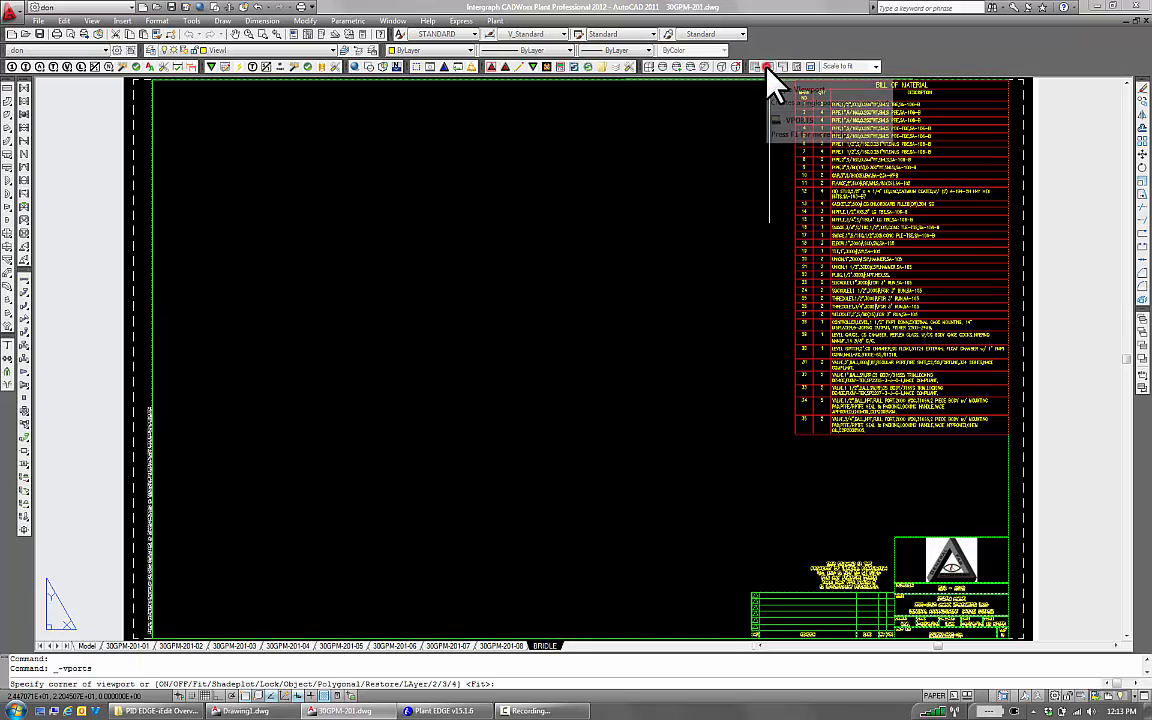
pyautogui.click(222, 118)
pyautogui.click(482, 335)
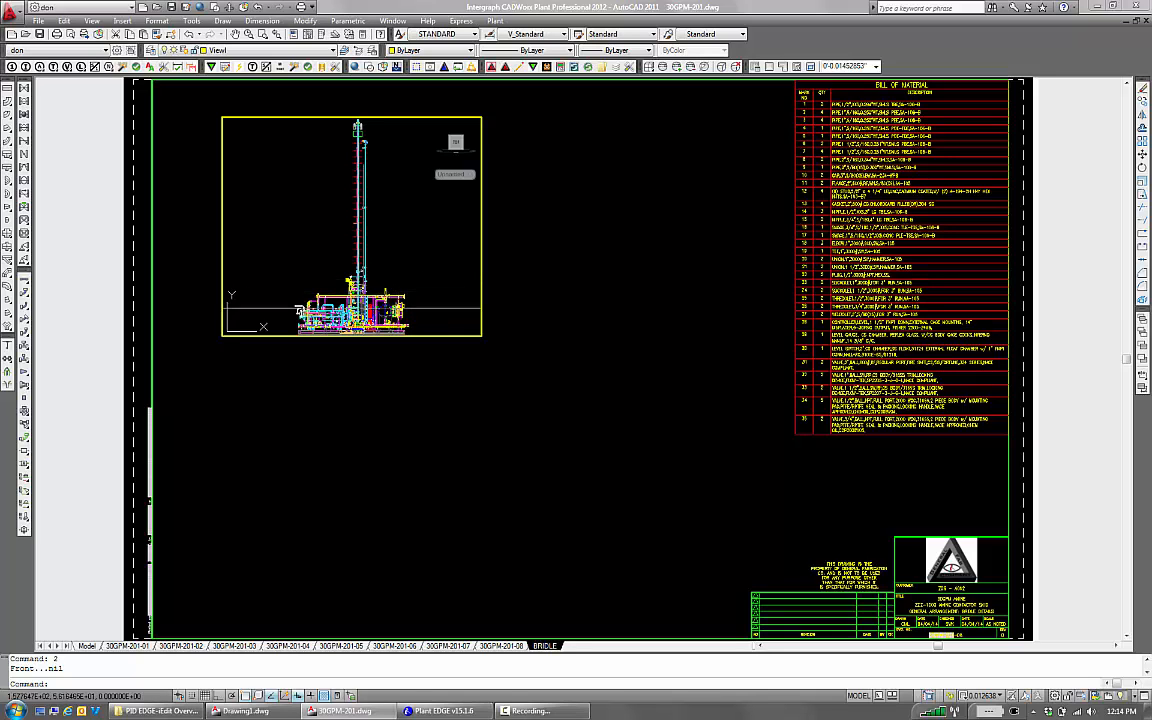
pyautogui.scroll(5, 350, 305)
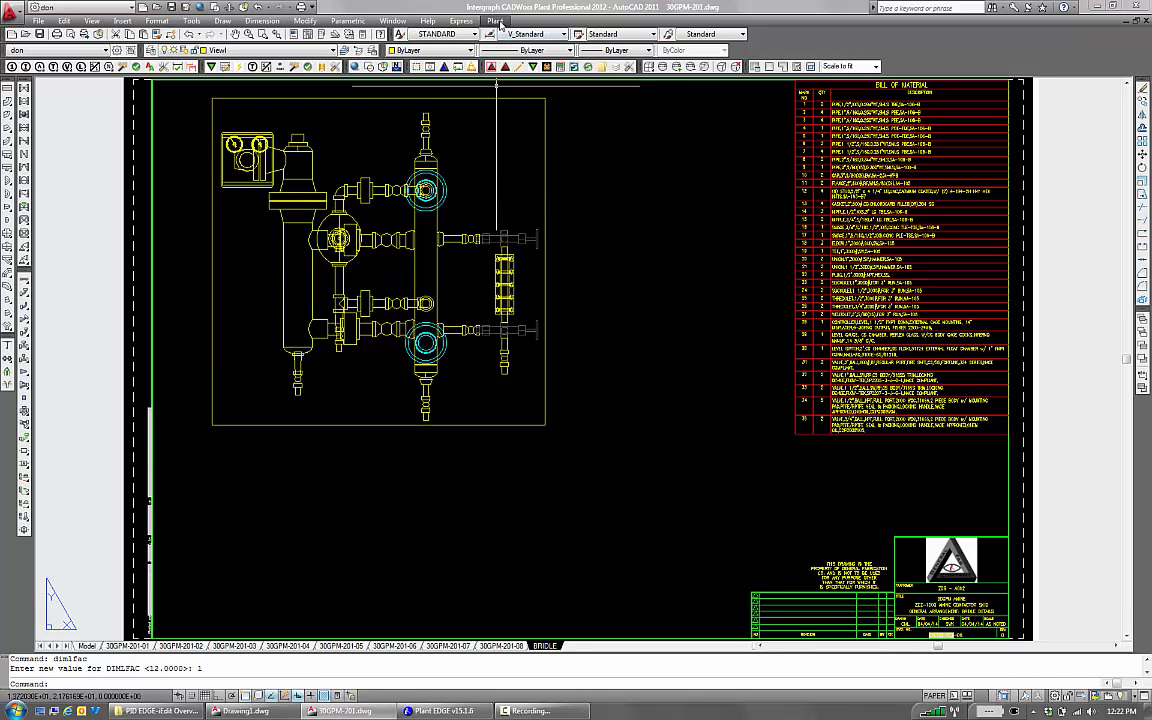
# Run a cut bill of material with automatic tag placement, its heading against the existing table's upper-left corner, for all components in the bridle viewport
pyautogui.click(497, 24)
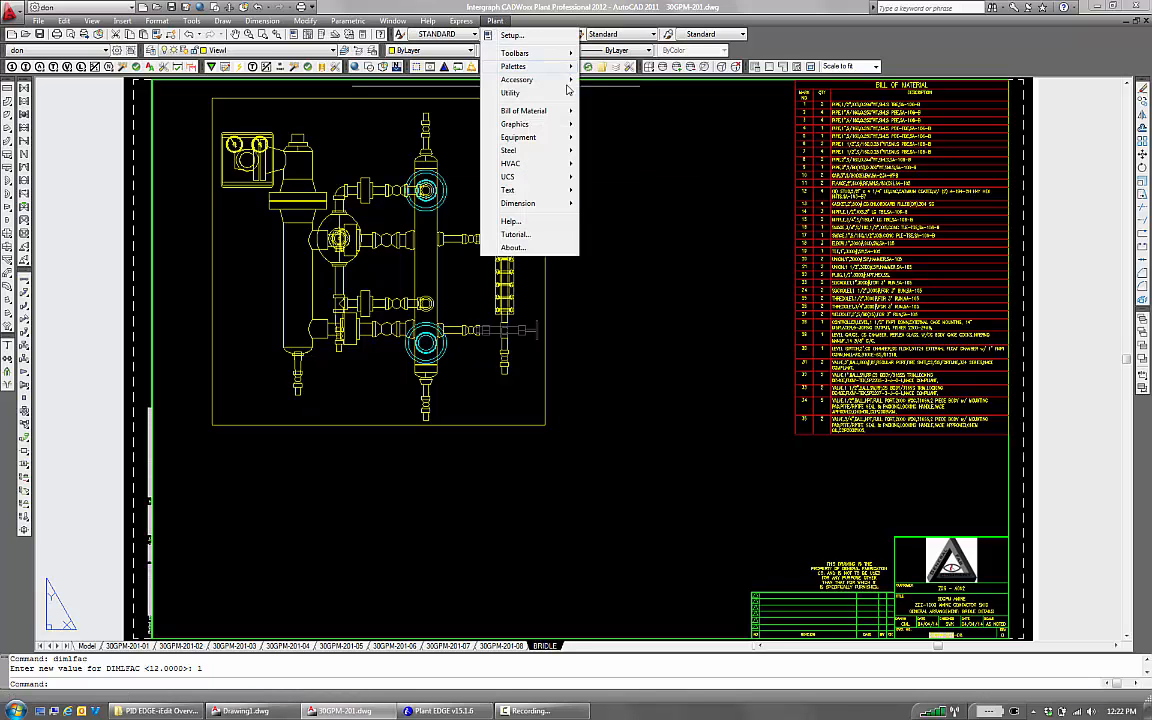
pyautogui.moveTo(540, 110)
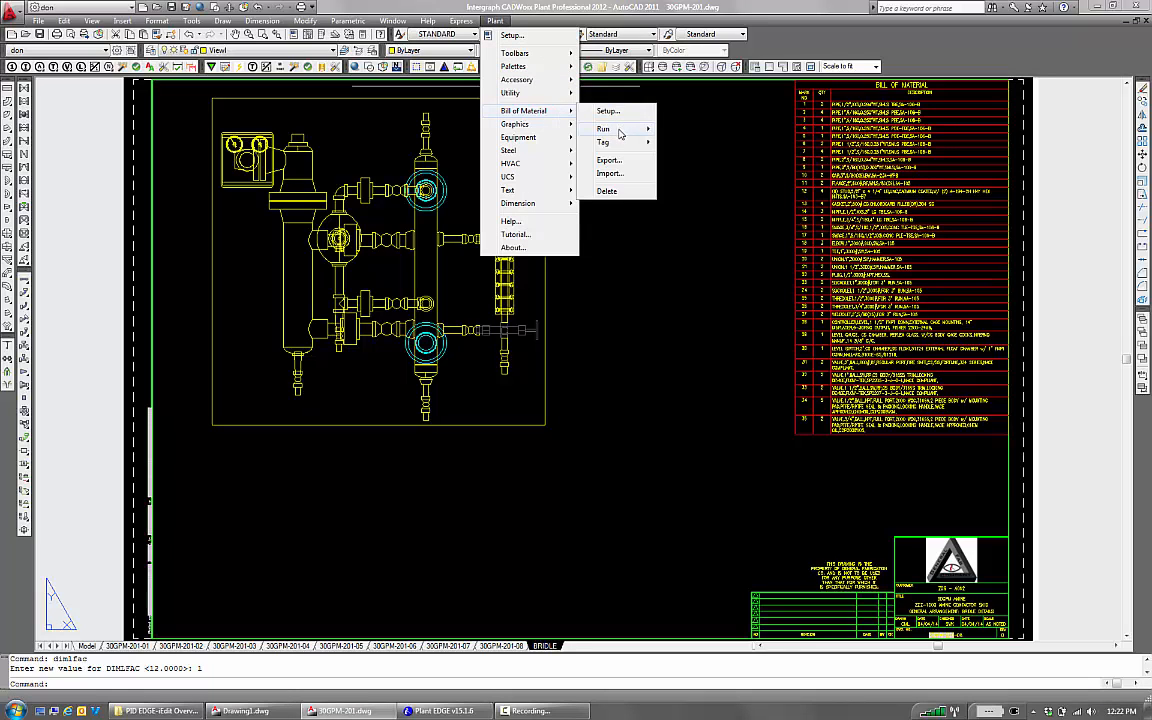
pyautogui.moveTo(628, 129)
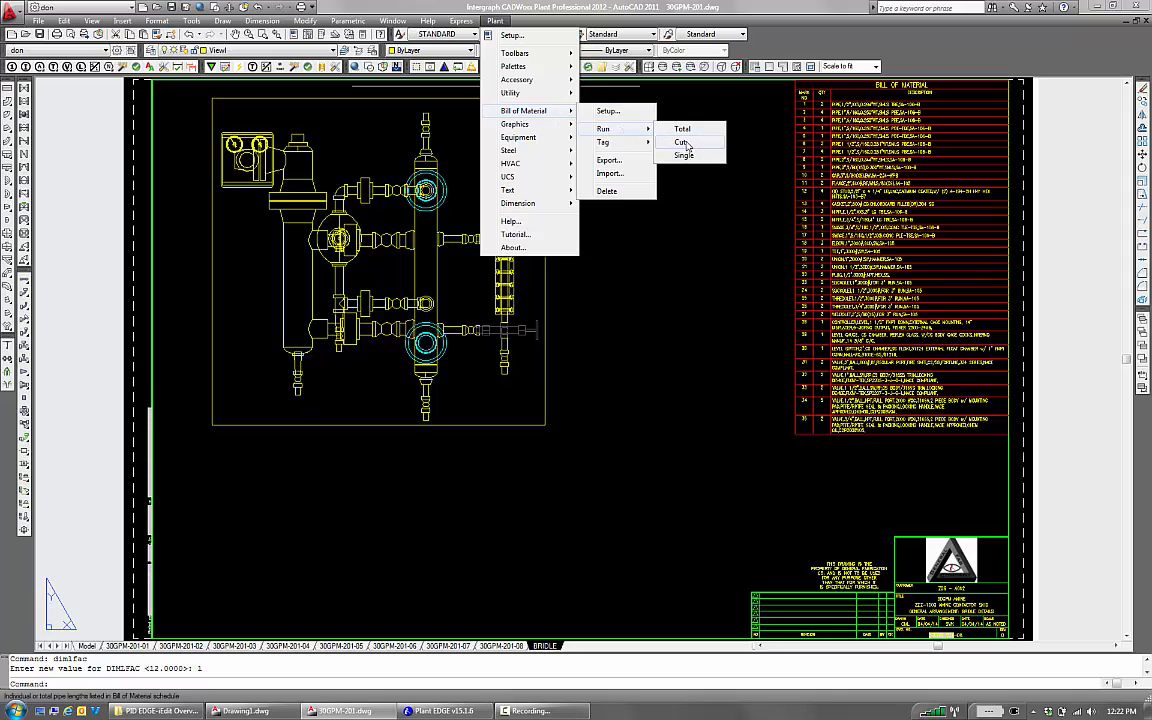
pyautogui.click(684, 143)
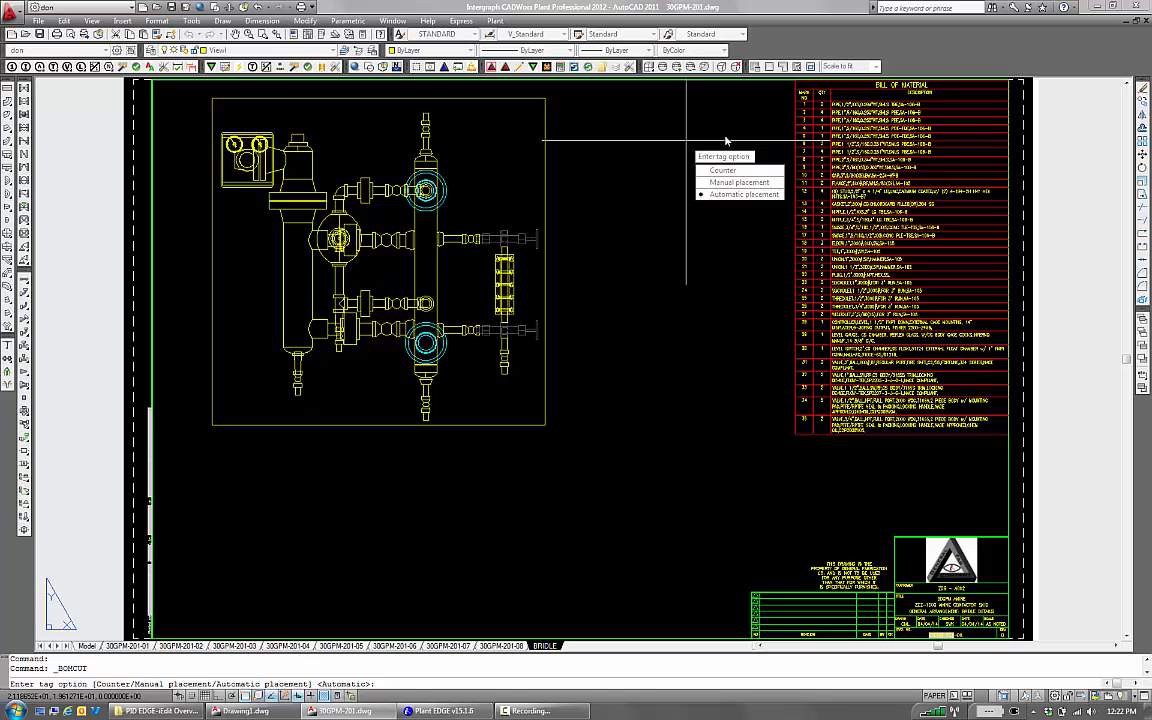
pyautogui.press('Return')
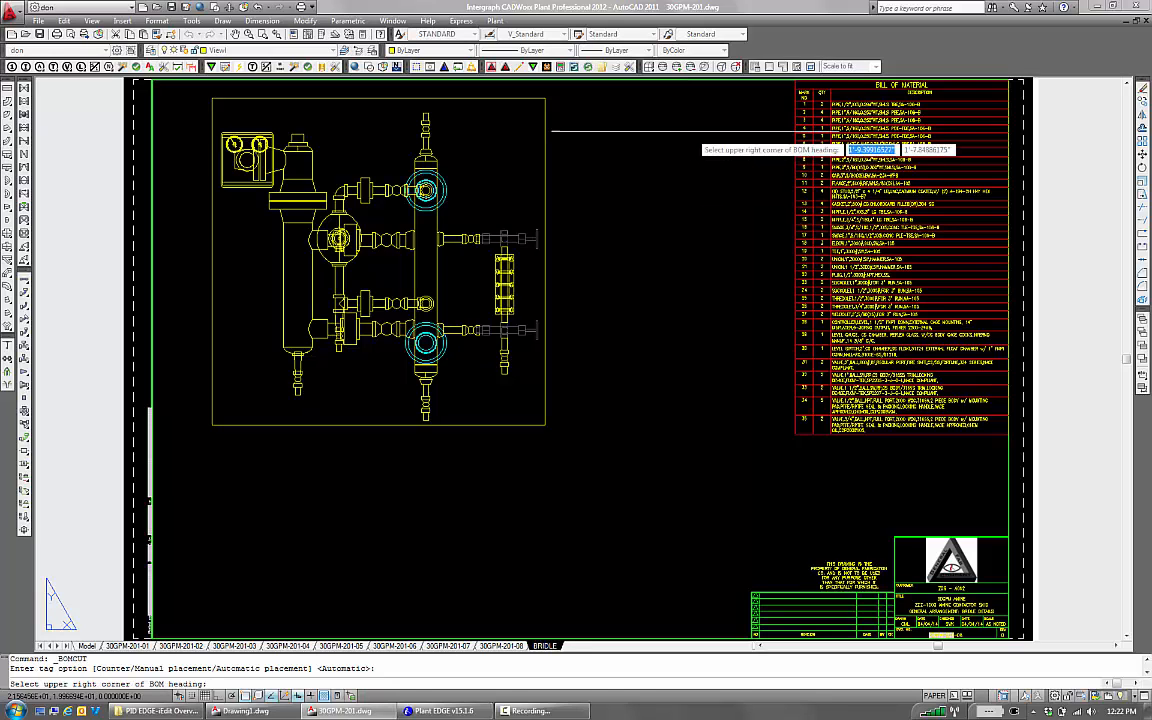
pyautogui.click(797, 81)
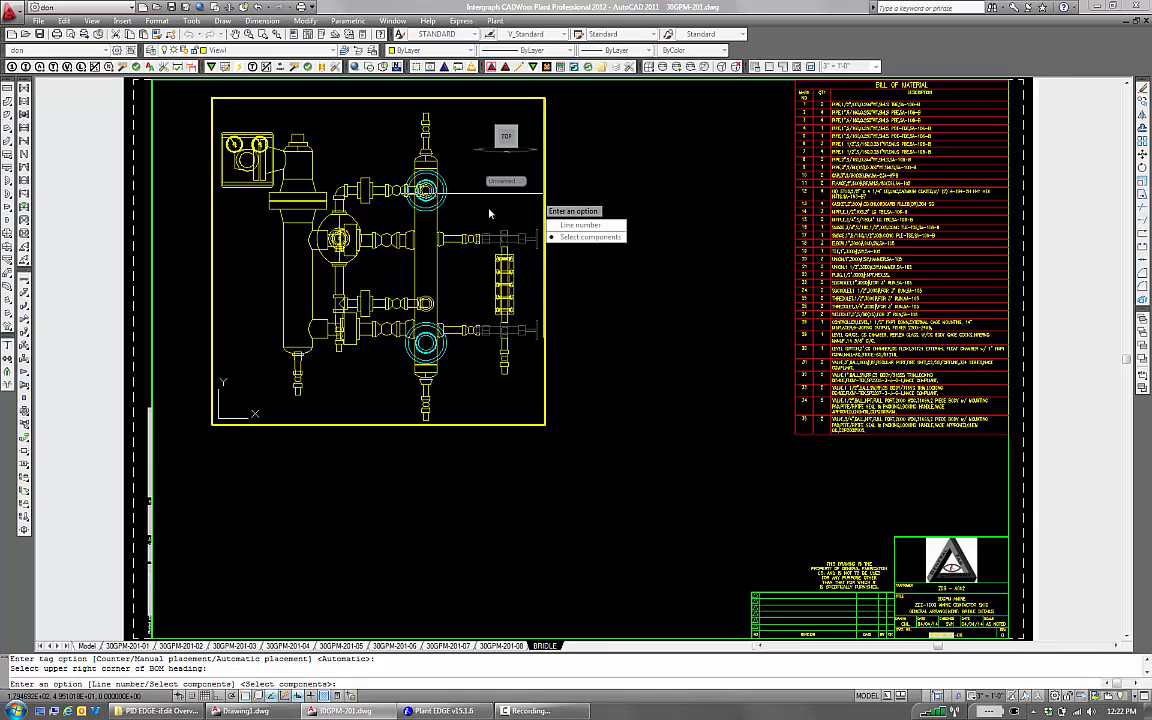
pyautogui.press('Return')
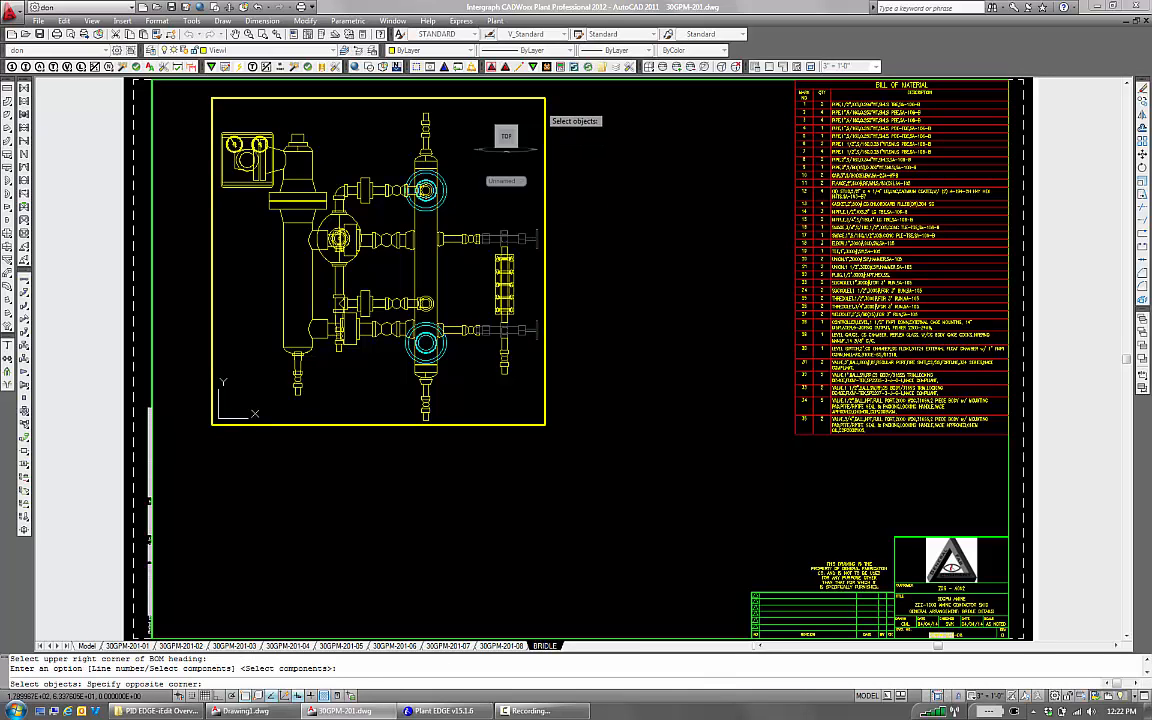
pyautogui.click(543, 104)
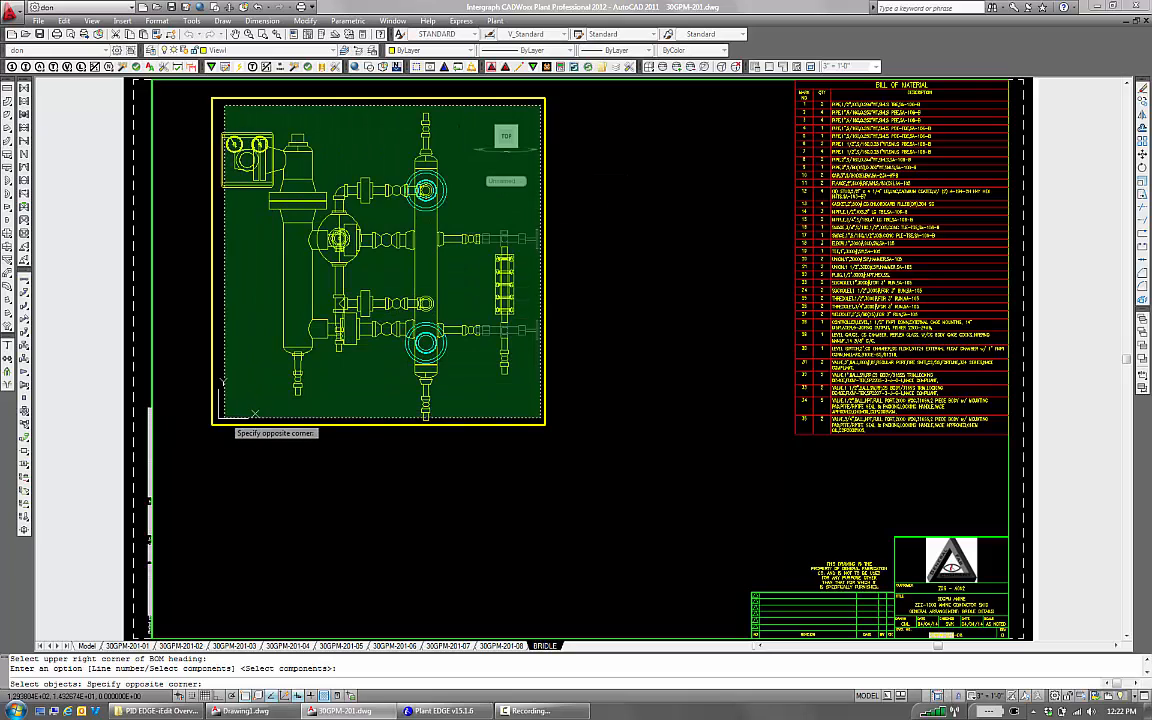
pyautogui.click(219, 419)
pyautogui.press('Return')
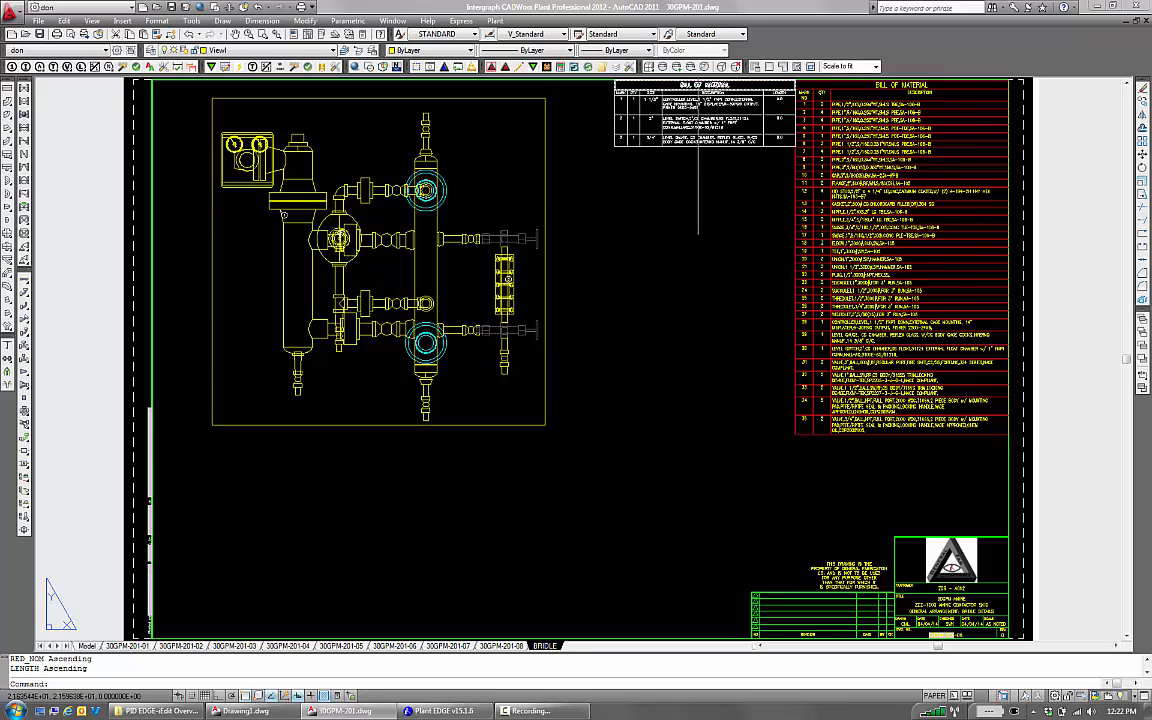
# Erase the item tags on the bridle view and the cut bill of material table beside the original one
pyautogui.scroll(5, 697, 190)
pyautogui.scroll(-1, 692, 190)
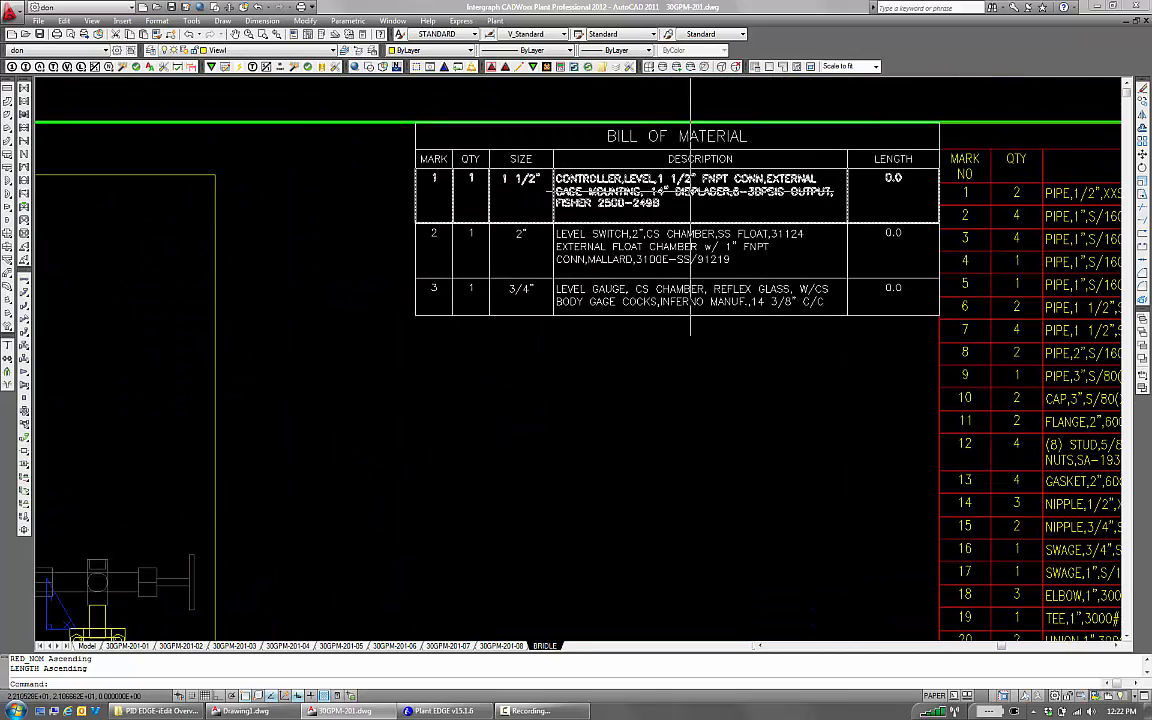
pyautogui.scroll(-4, 825, 263)
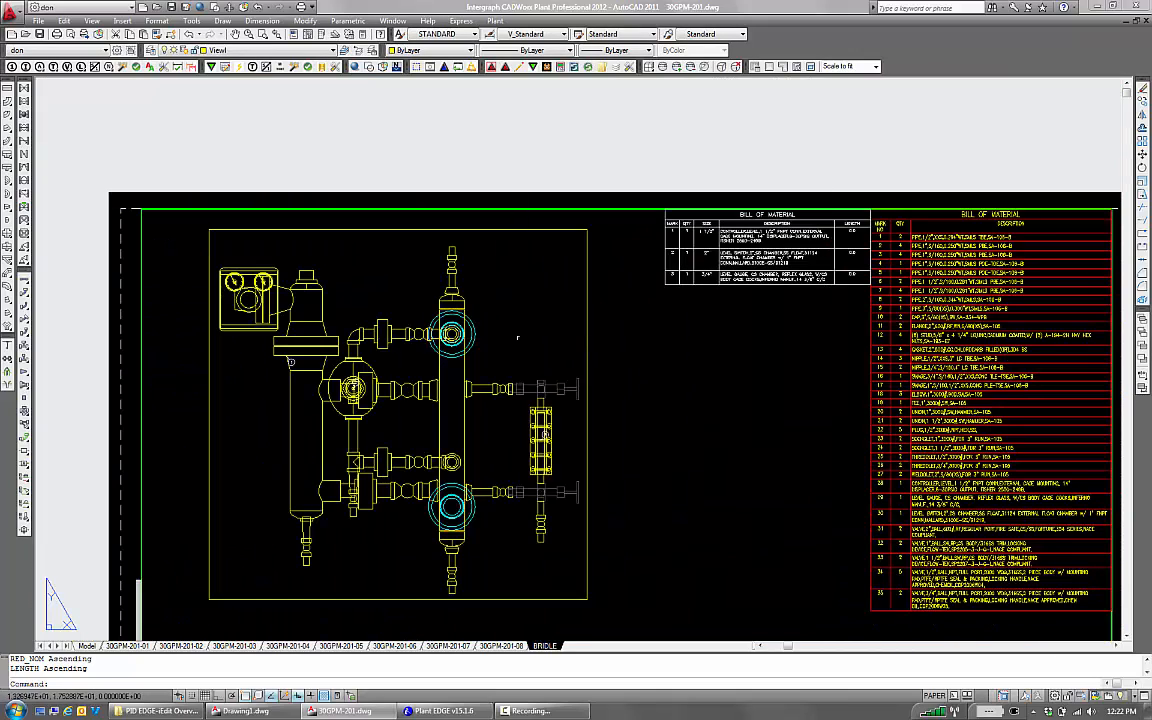
pyautogui.scroll(2, 517, 338)
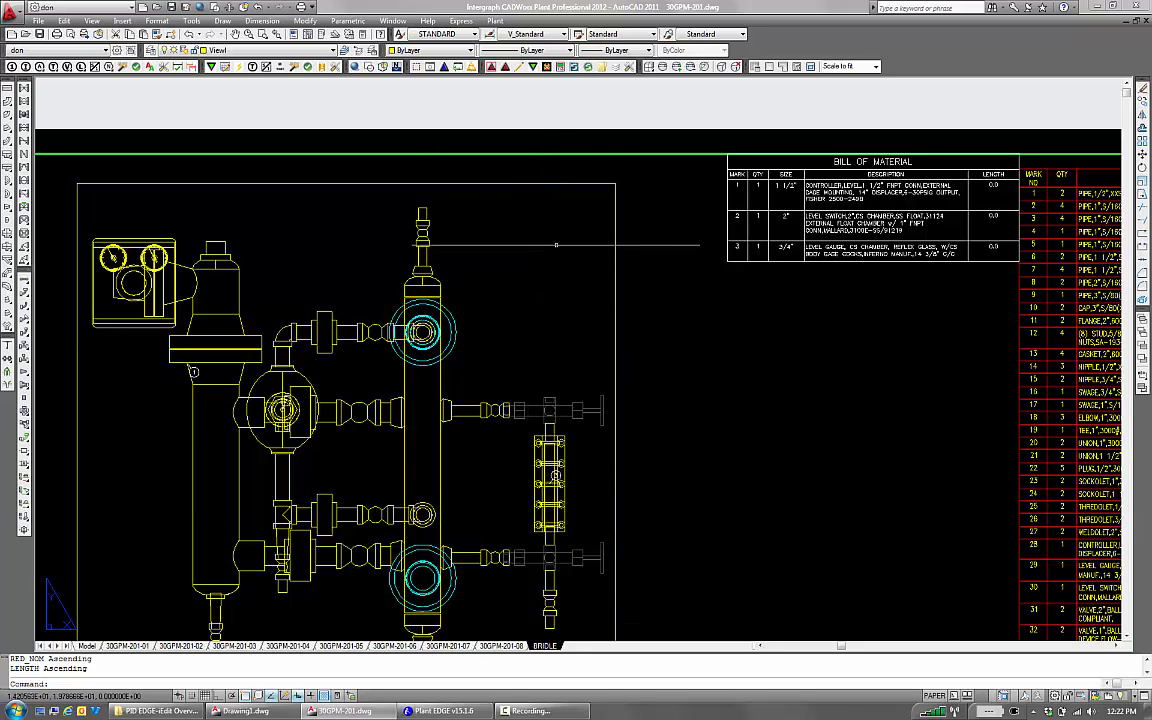
pyautogui.scroll(-2, 565, 217)
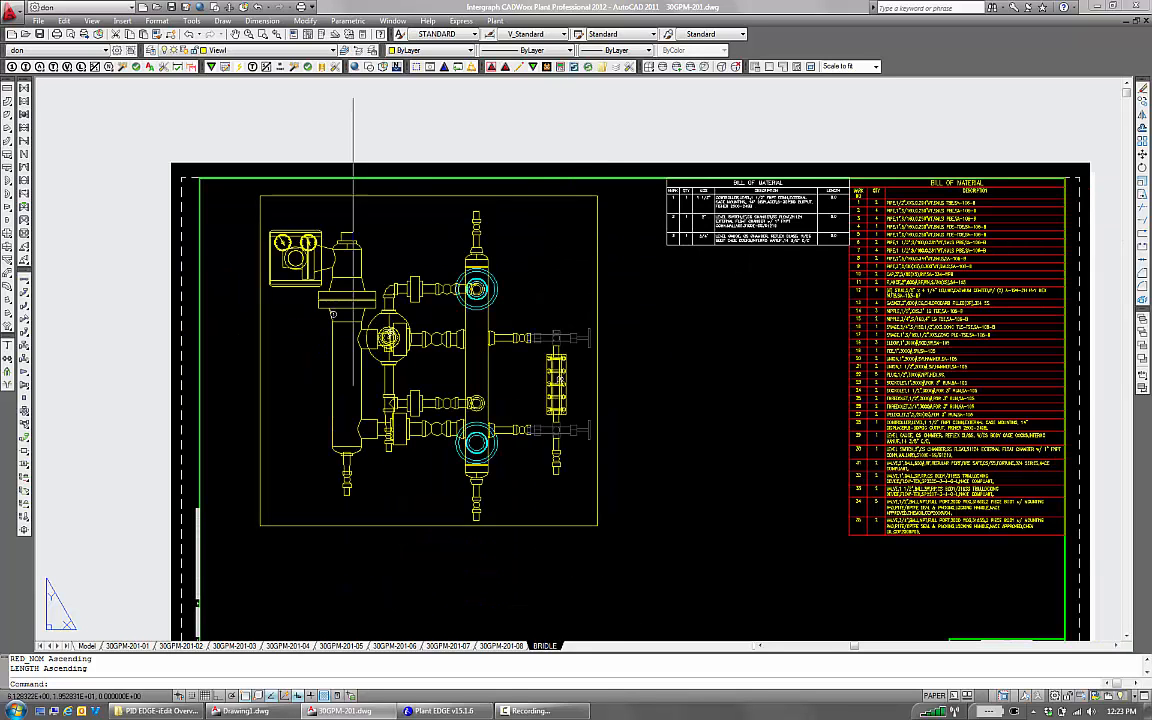
pyautogui.click(295, 215)
pyautogui.click(626, 500)
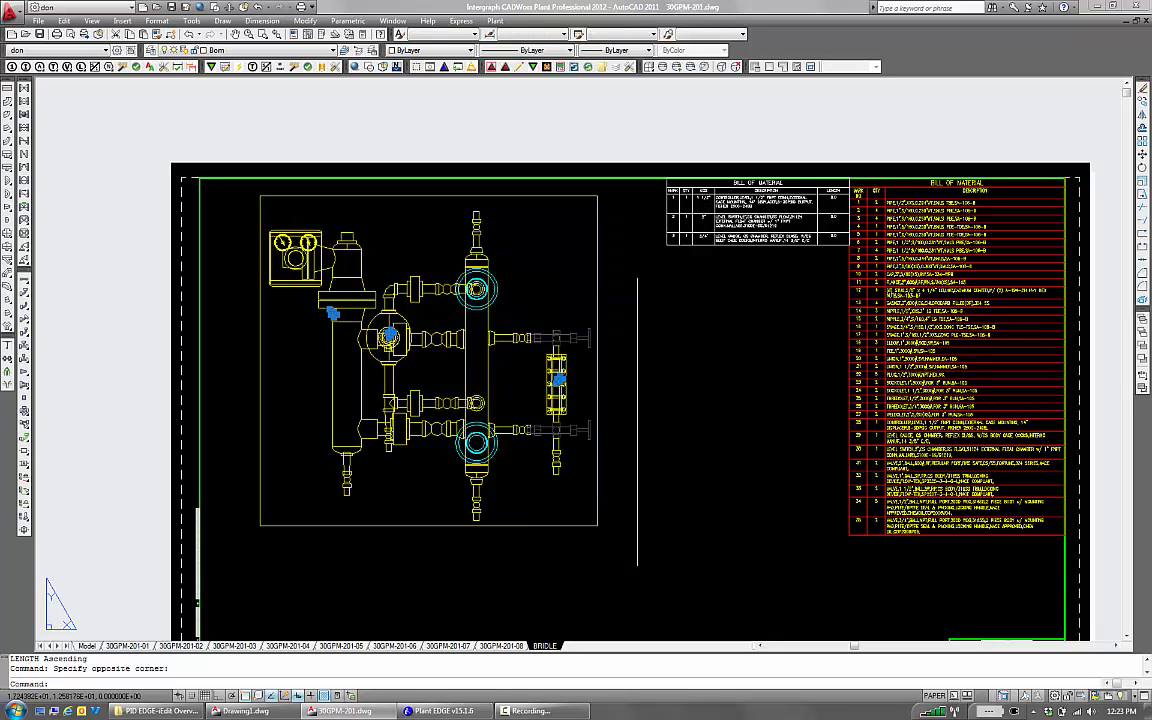
pyautogui.press('Delete')
pyautogui.scroll(3, 795, 187)
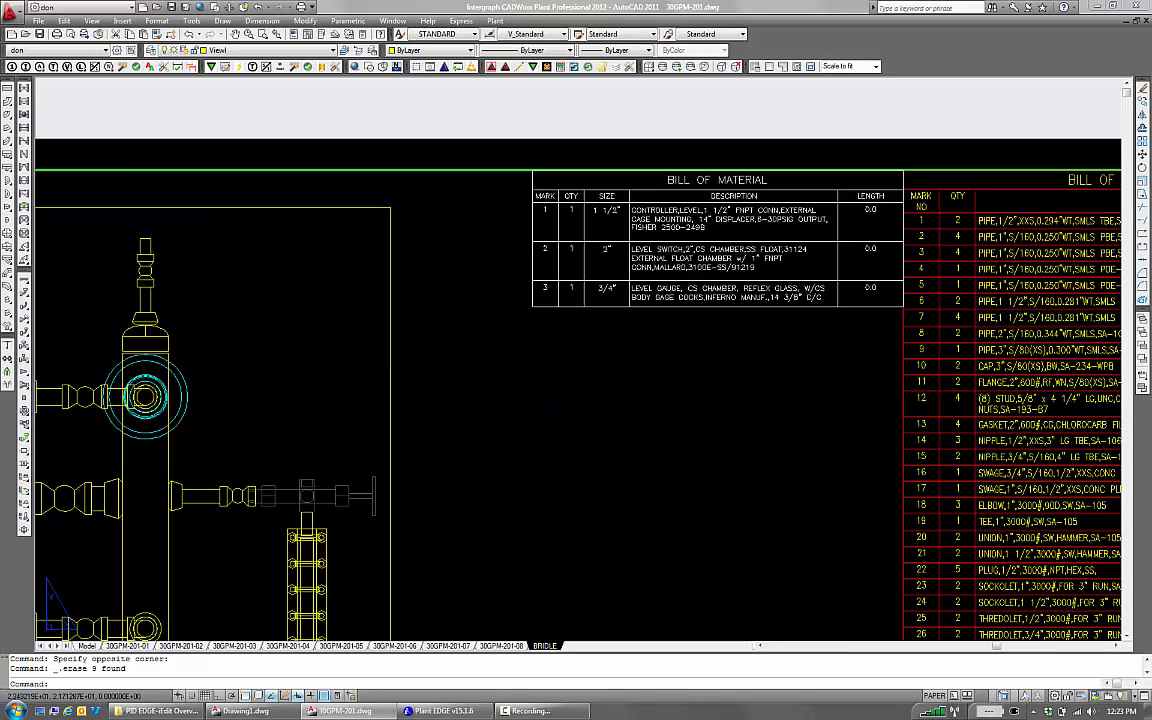
pyautogui.click(878, 188)
pyautogui.click(532, 373)
pyautogui.press('Delete')
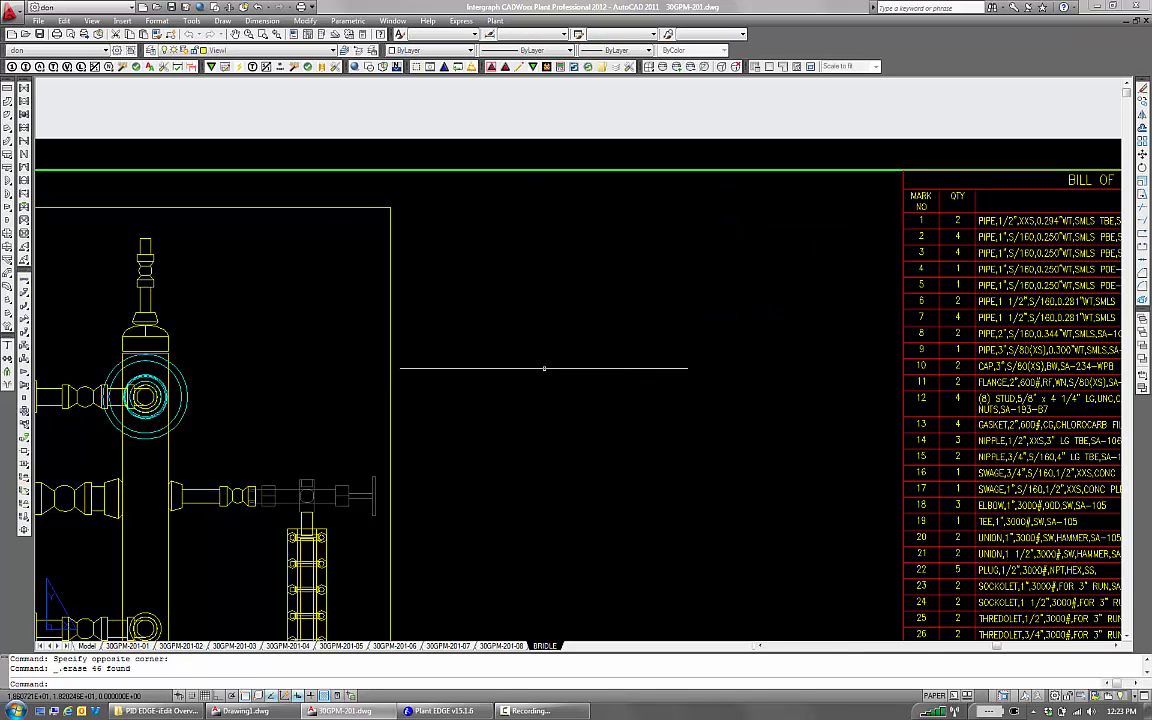
# Activate the bridle viewport, thaw the CI layer in it and return to paper space
pyautogui.scroll(-5, 657, 323)
pyautogui.doubleClick(501, 314)
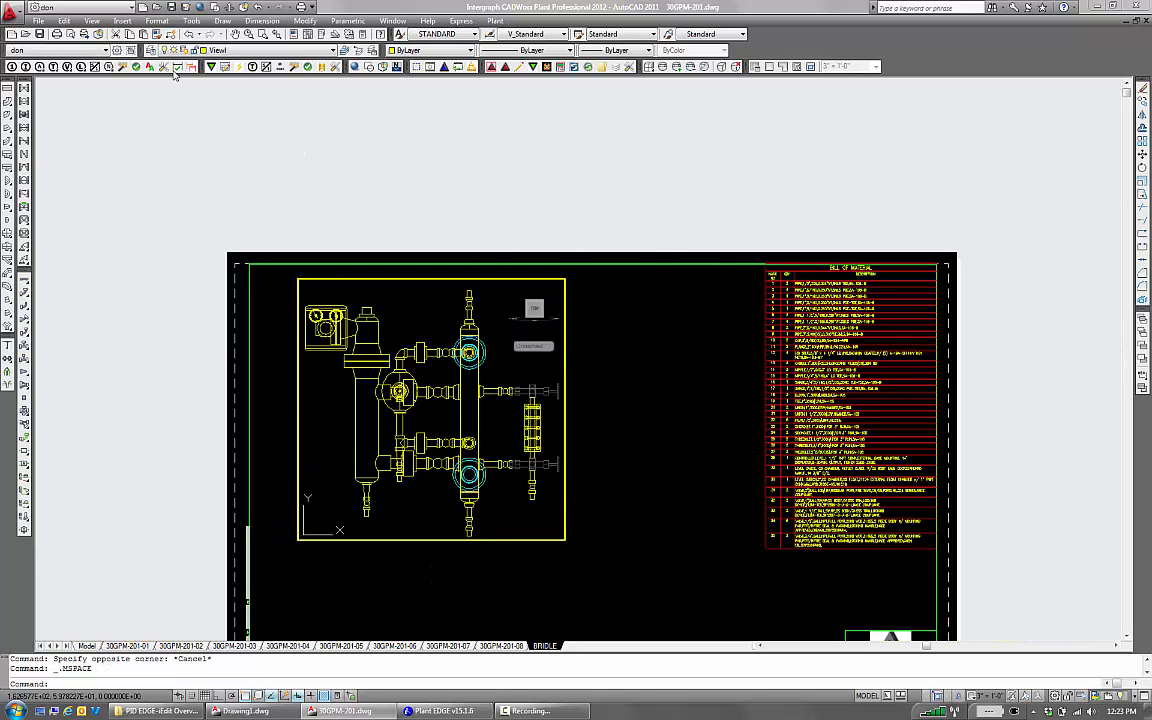
pyautogui.click(195, 51)
pyautogui.scroll(2, 230, 91)
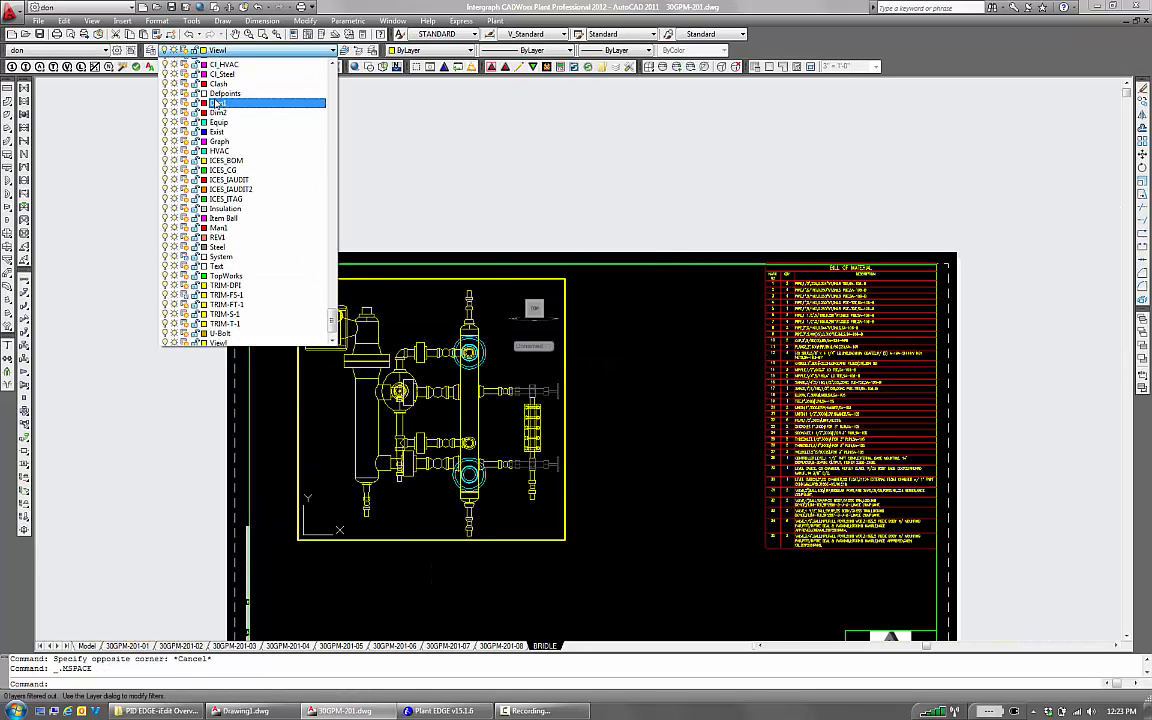
pyautogui.click(184, 82)
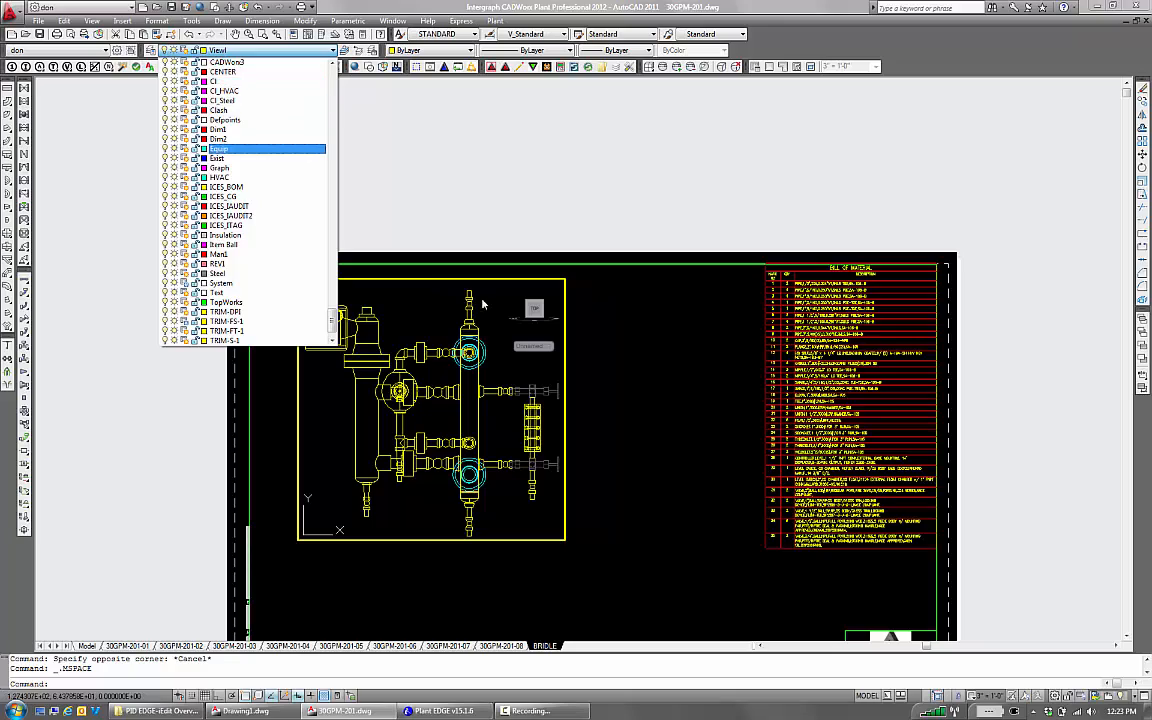
pyautogui.click(496, 305)
pyautogui.doubleClick(506, 563)
# Start a new cut bill of material with automatic tag placement and anchor its heading at the upper-left corner of the existing table
pyautogui.scroll(2, 509, 490)
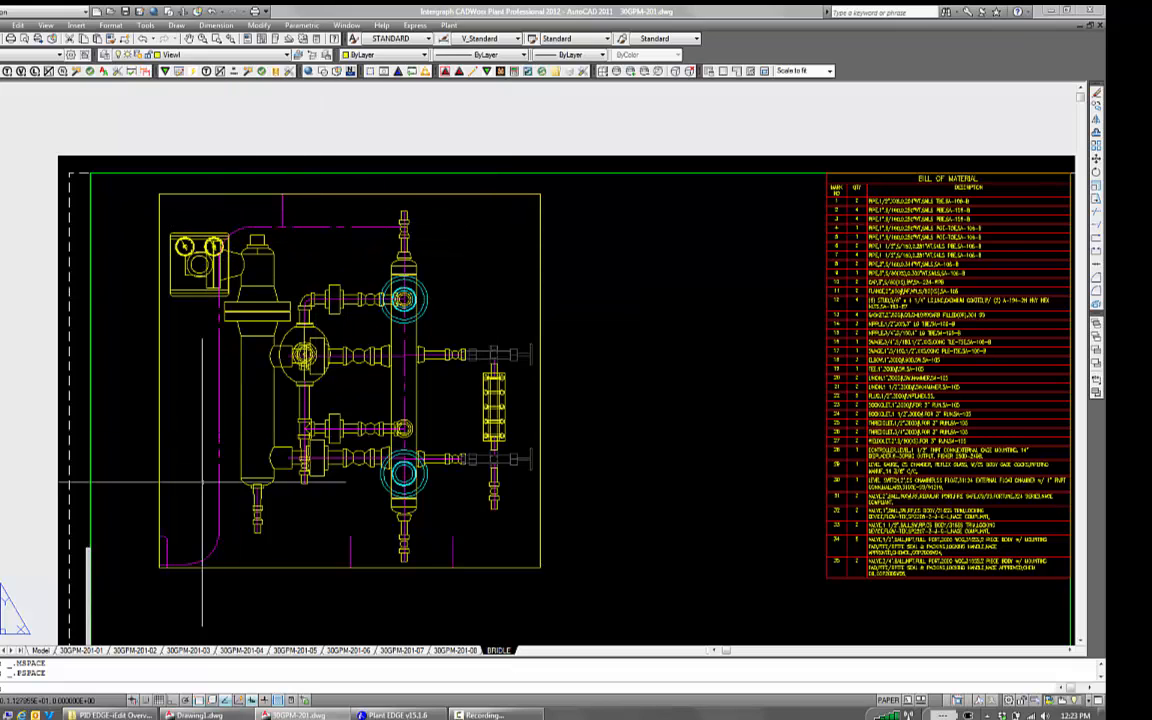
pyautogui.click(449, 25)
pyautogui.moveTo(506, 117)
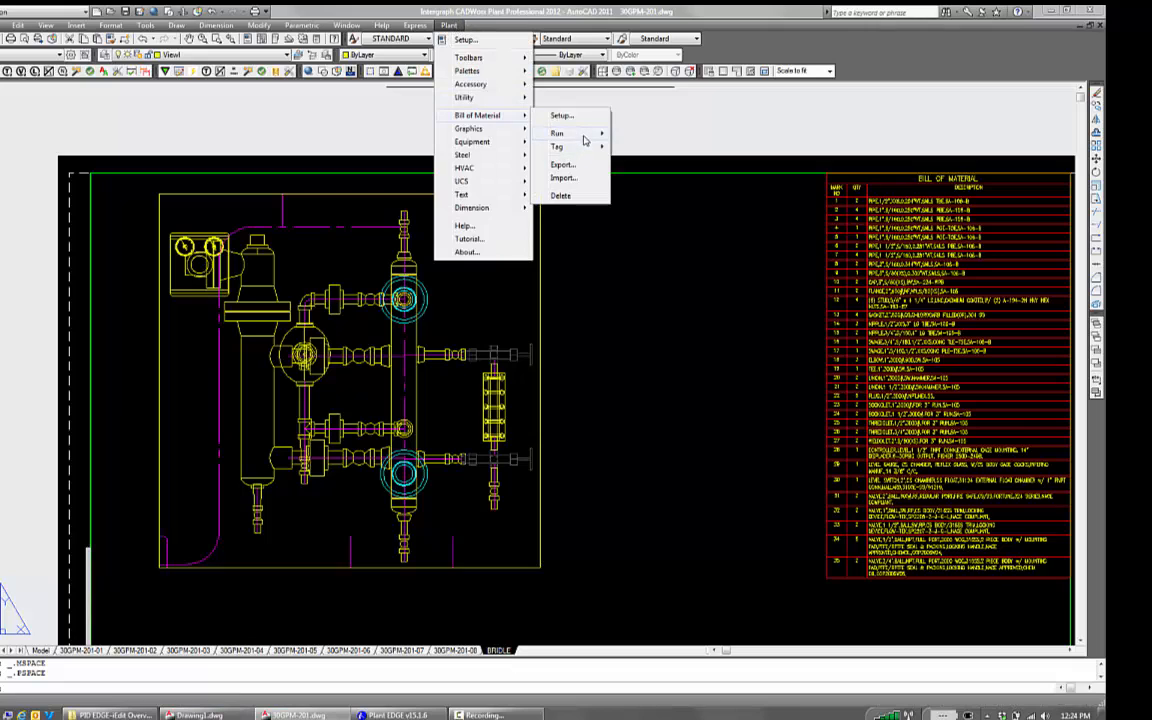
pyautogui.click(655, 148)
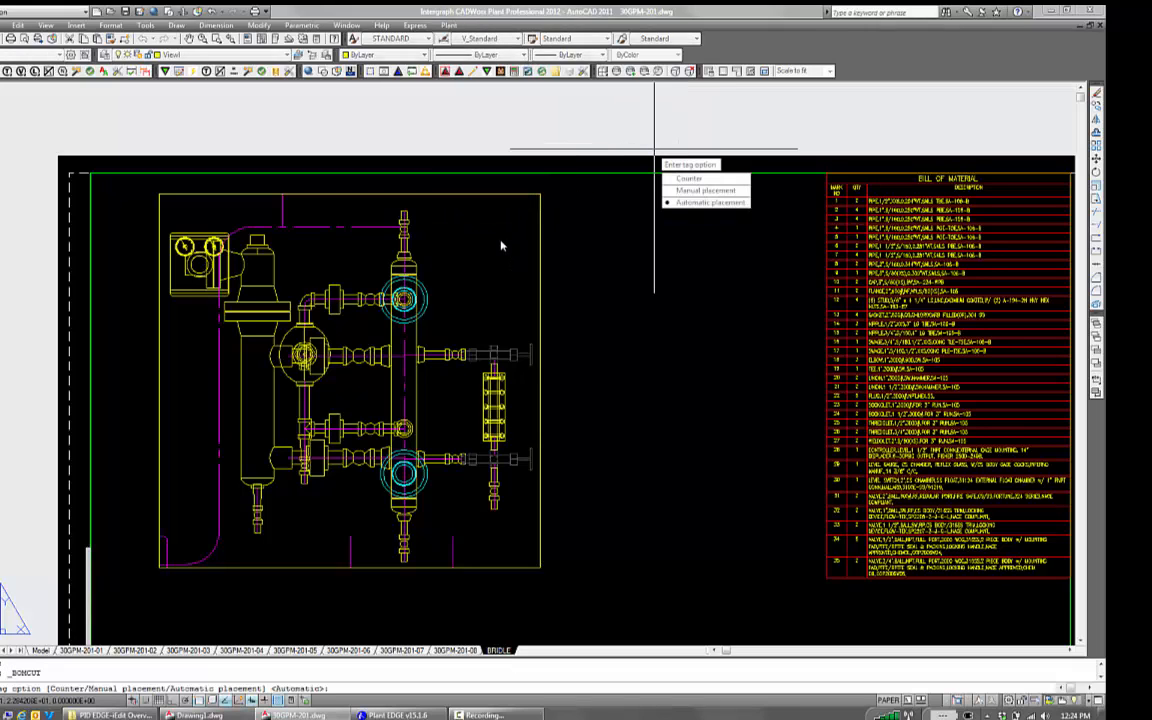
pyautogui.press('Return')
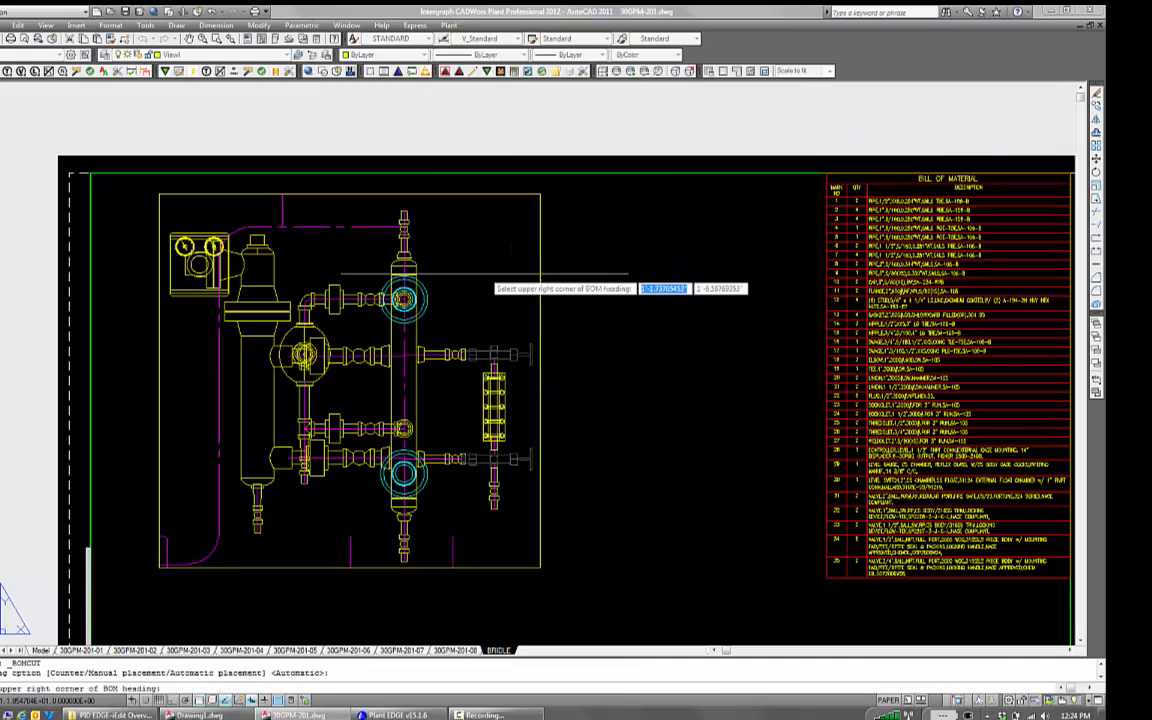
pyautogui.click(830, 176)
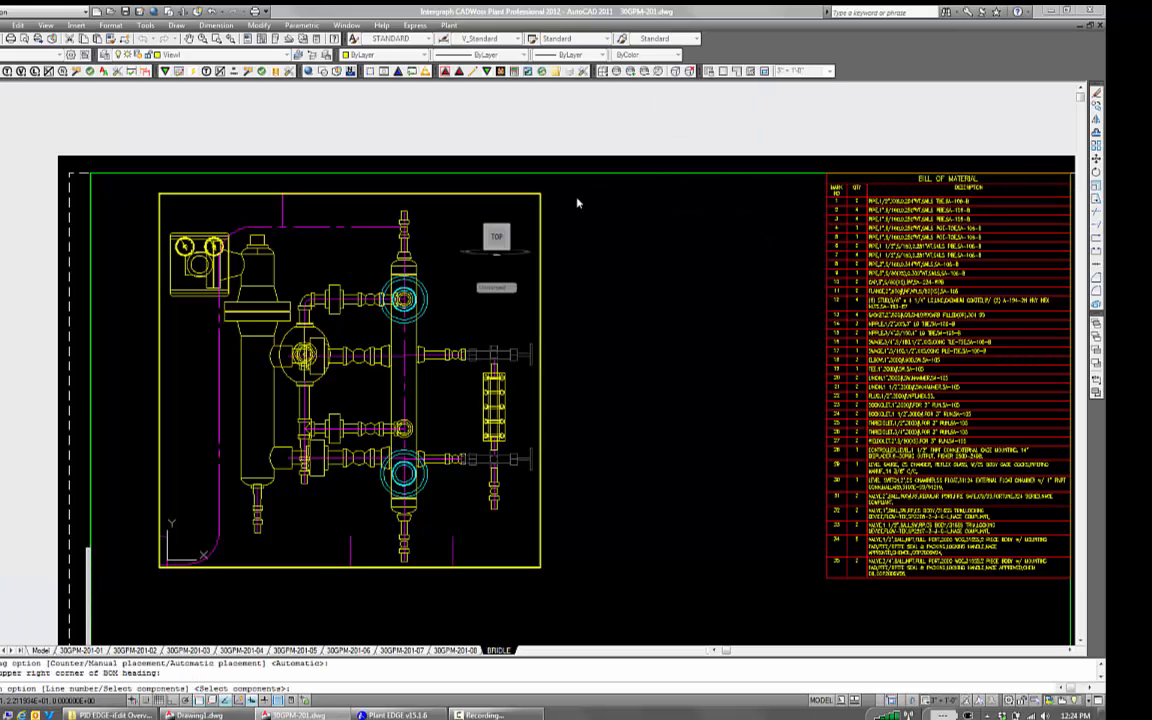
# Generate the cut bill of material by component selection, window-selecting the bridle pipe, its connected piping, level gauge, level switch and level controller
pyautogui.press('Return')
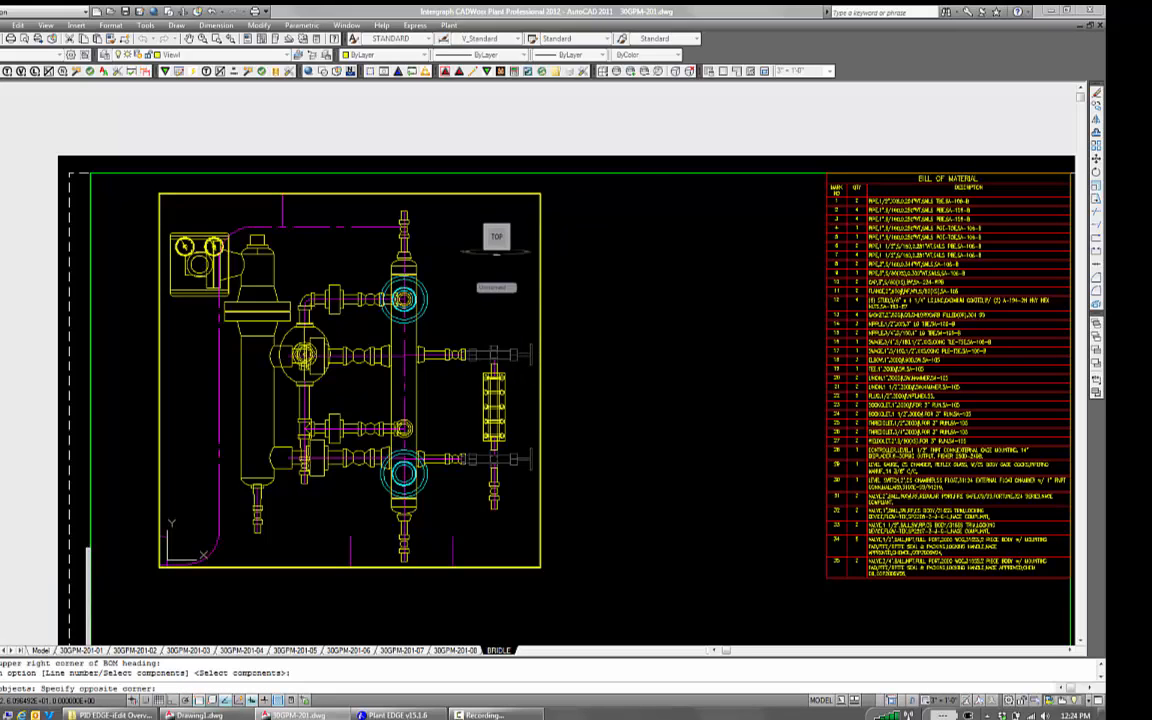
pyautogui.click(537, 220)
pyautogui.click(395, 481)
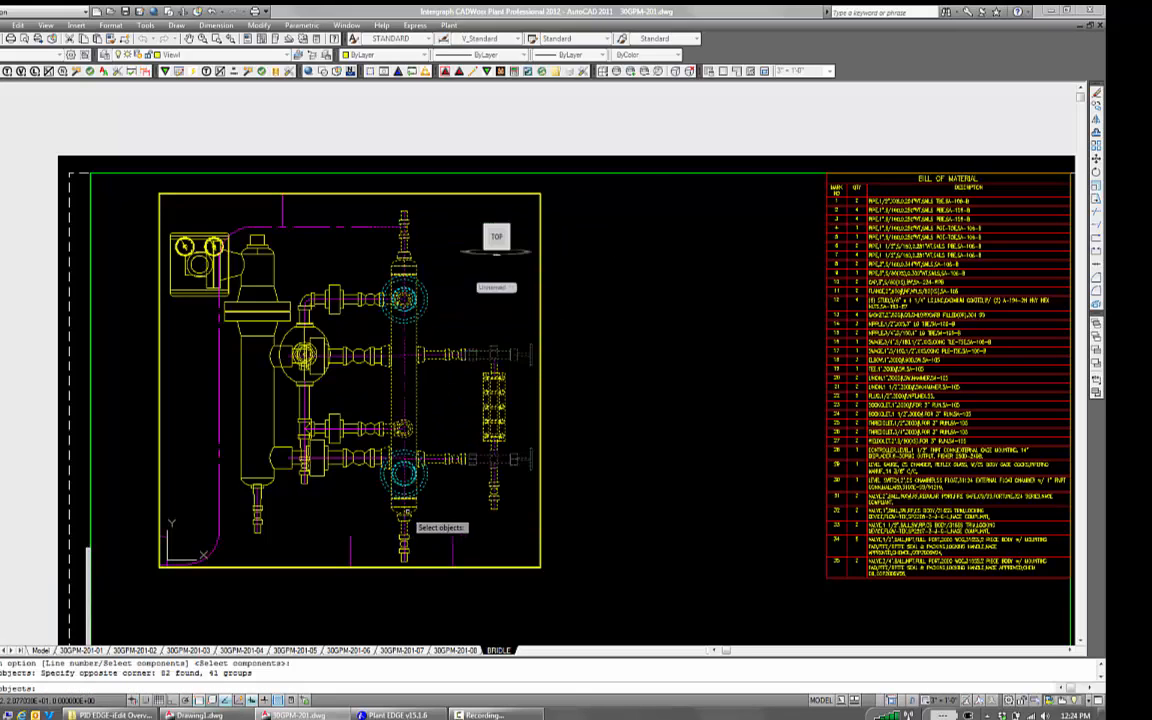
pyautogui.click(358, 518)
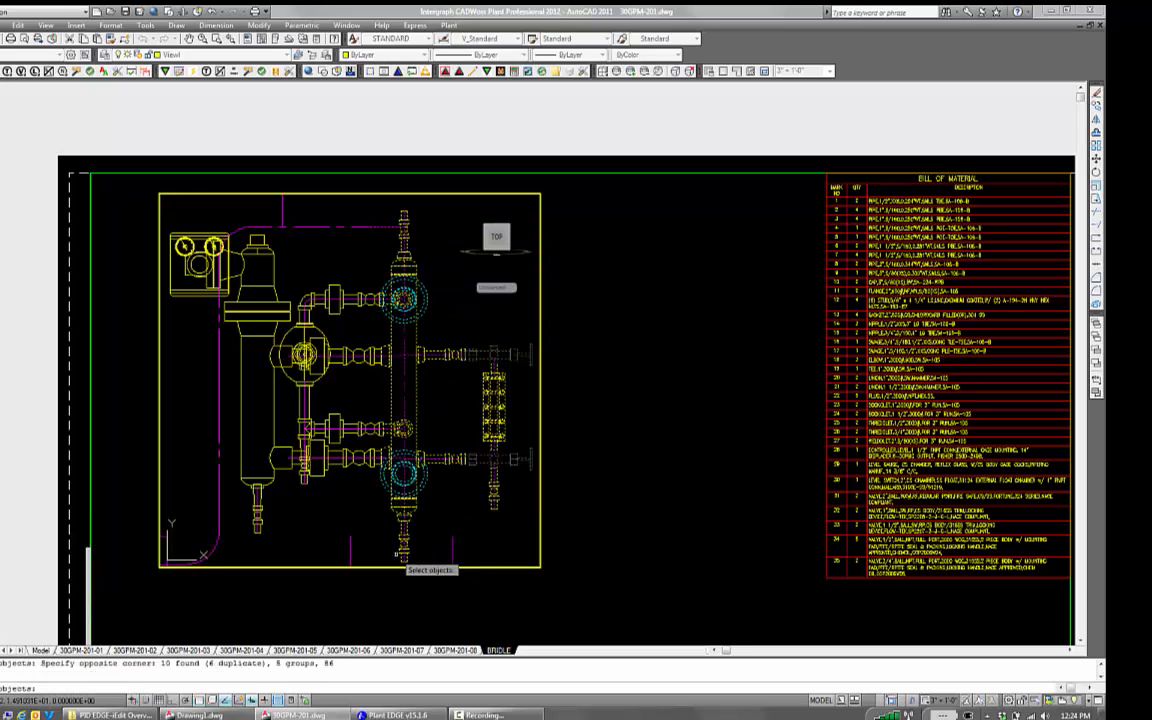
pyautogui.click(435, 412)
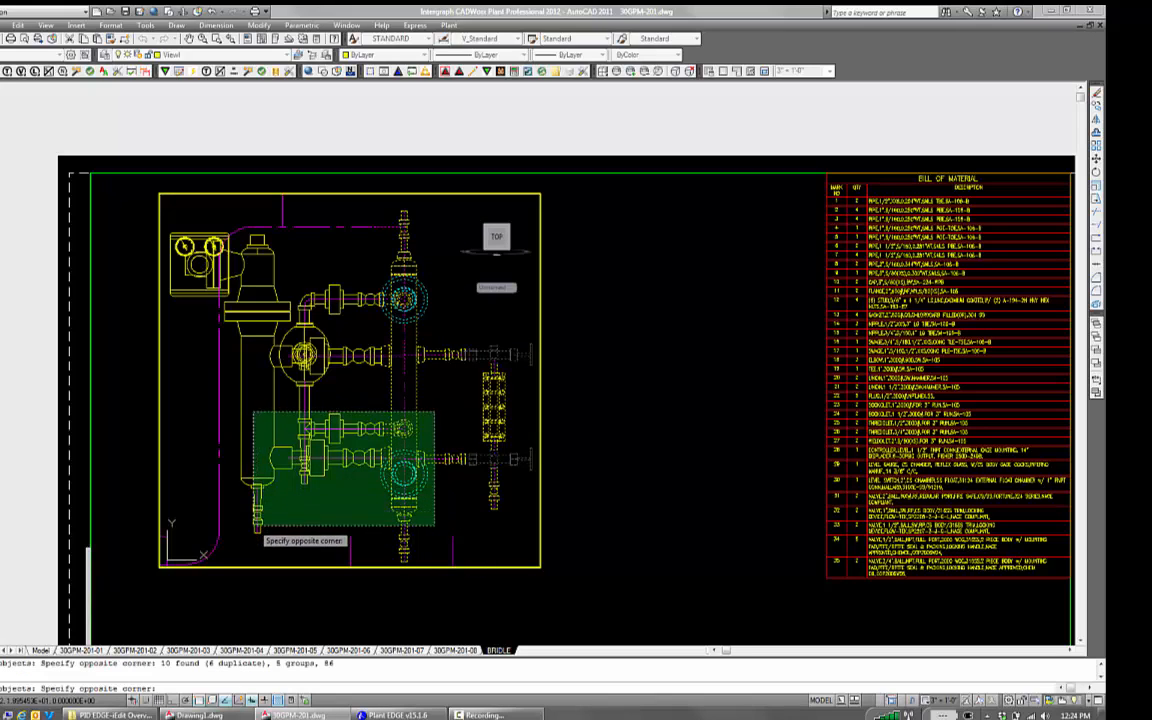
pyautogui.click(253, 527)
pyautogui.click(410, 234)
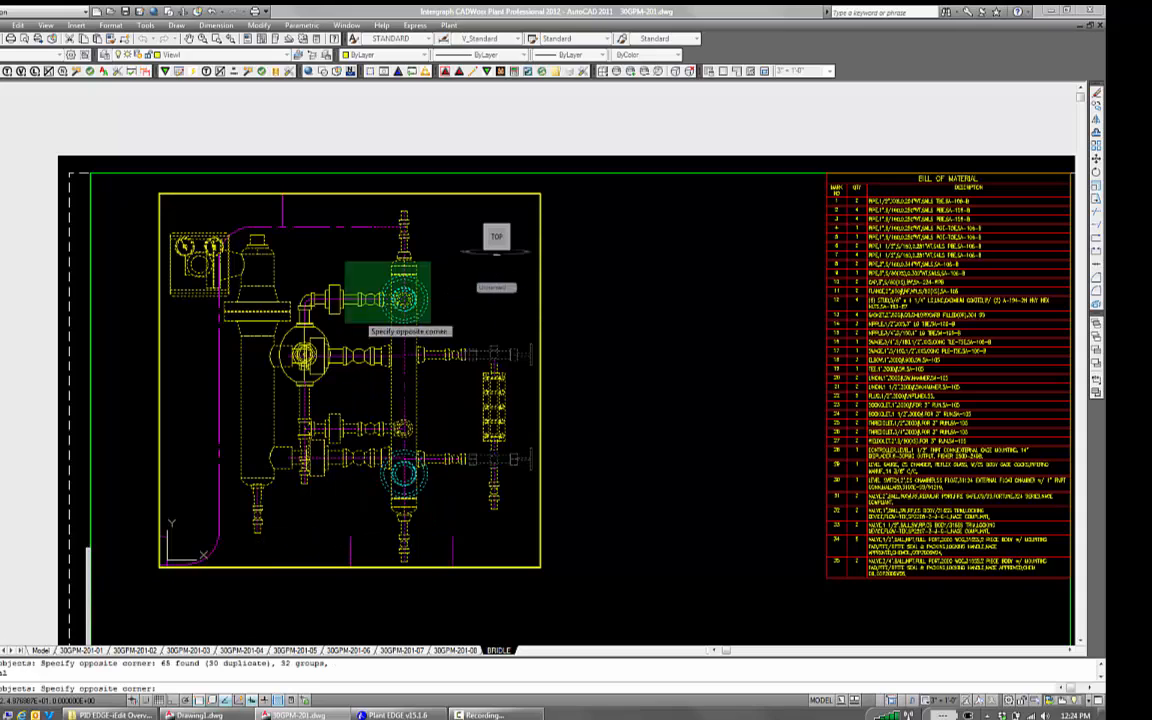
pyautogui.click(277, 396)
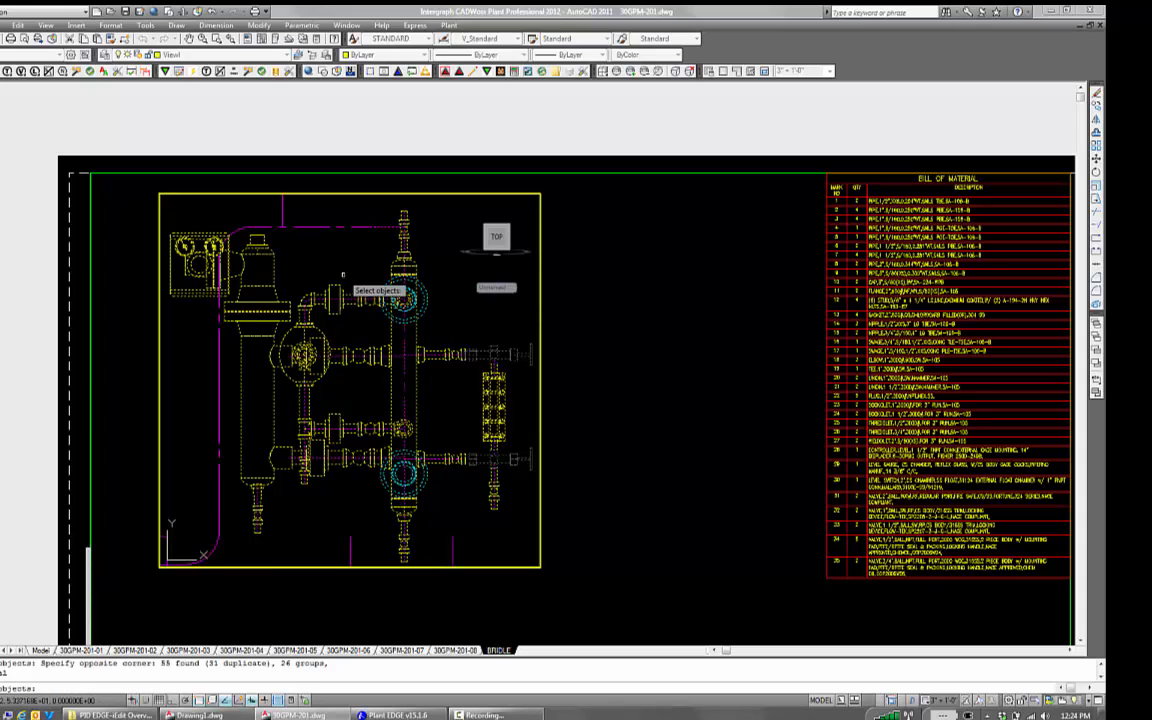
pyautogui.press('Return')
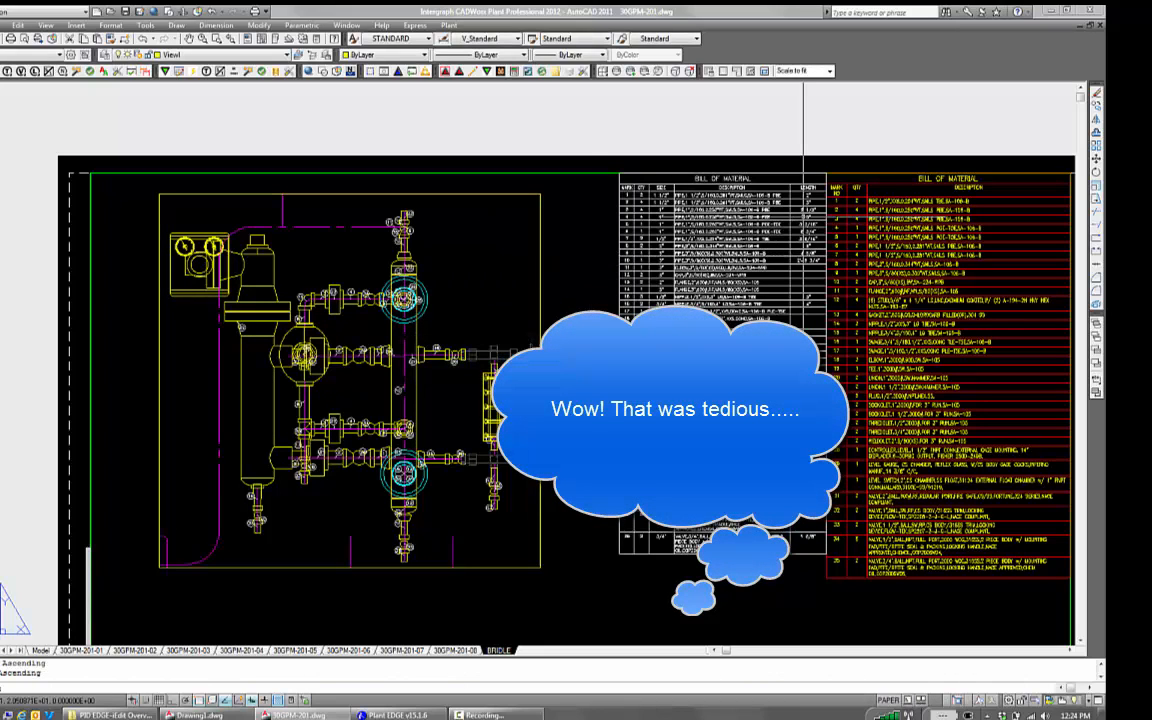
# Examine the item tags placed on the bridle view and the new cut bill of material
pyautogui.scroll(2, 790, 200)
pyautogui.scroll(-3, 711, 185)
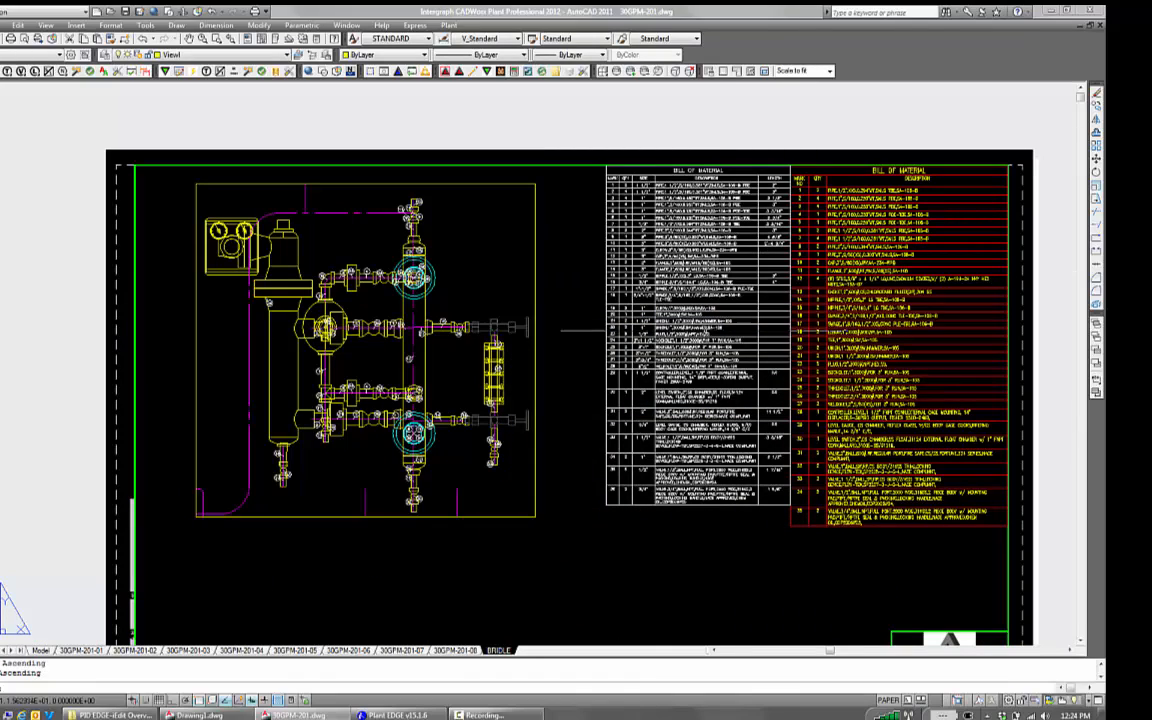
pyautogui.scroll(2, 576, 300)
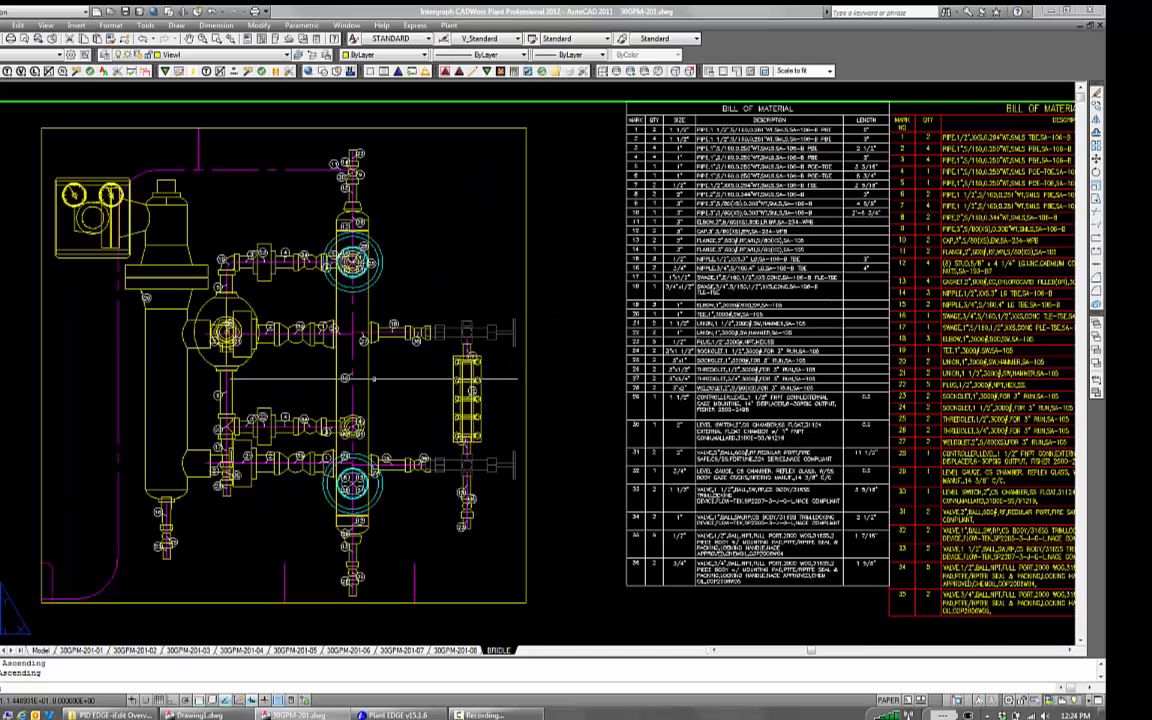
pyautogui.scroll(3, 400, 343)
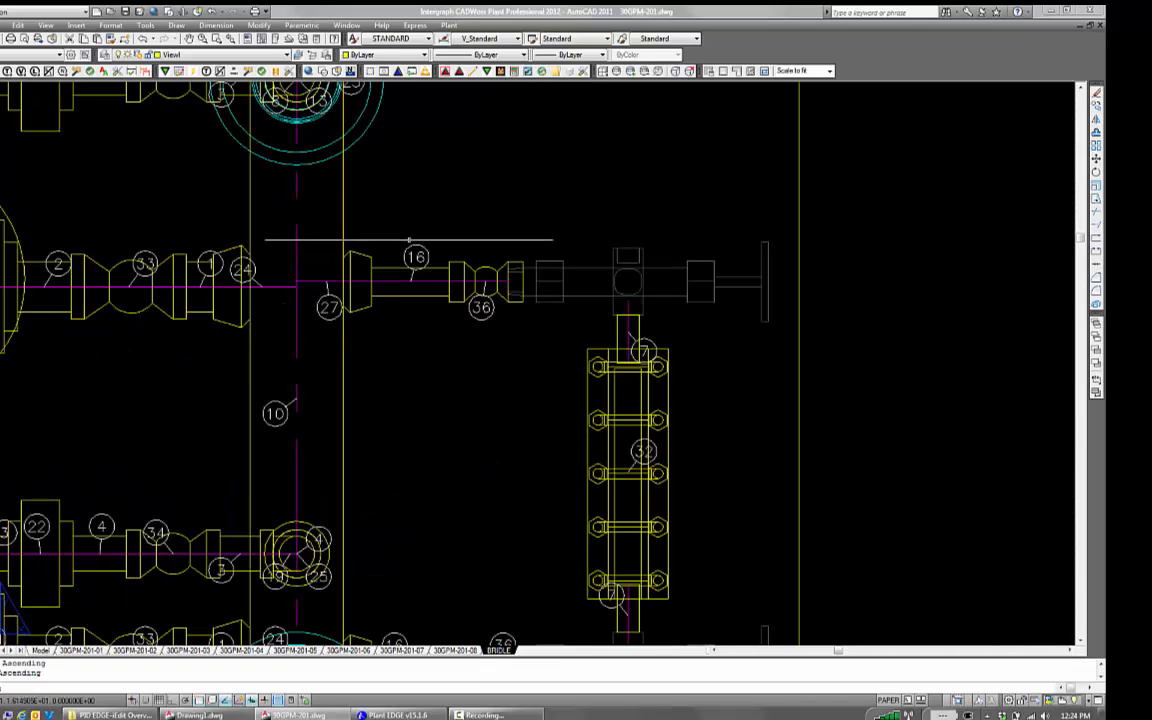
pyautogui.scroll(-3, 548, 300)
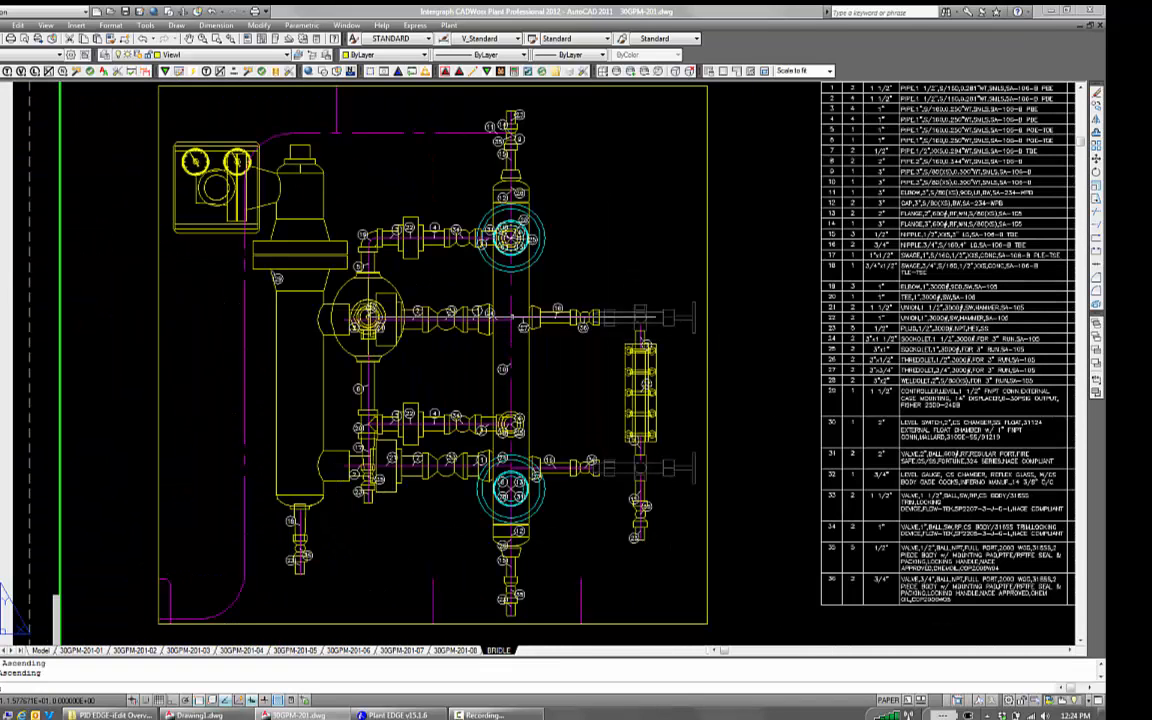
# Examine the automatically placed item tags across the bridle view together with the marks in the cut bill of material
pyautogui.moveTo(430, 200); pyautogui.dragTo(442, 214, button='middle')
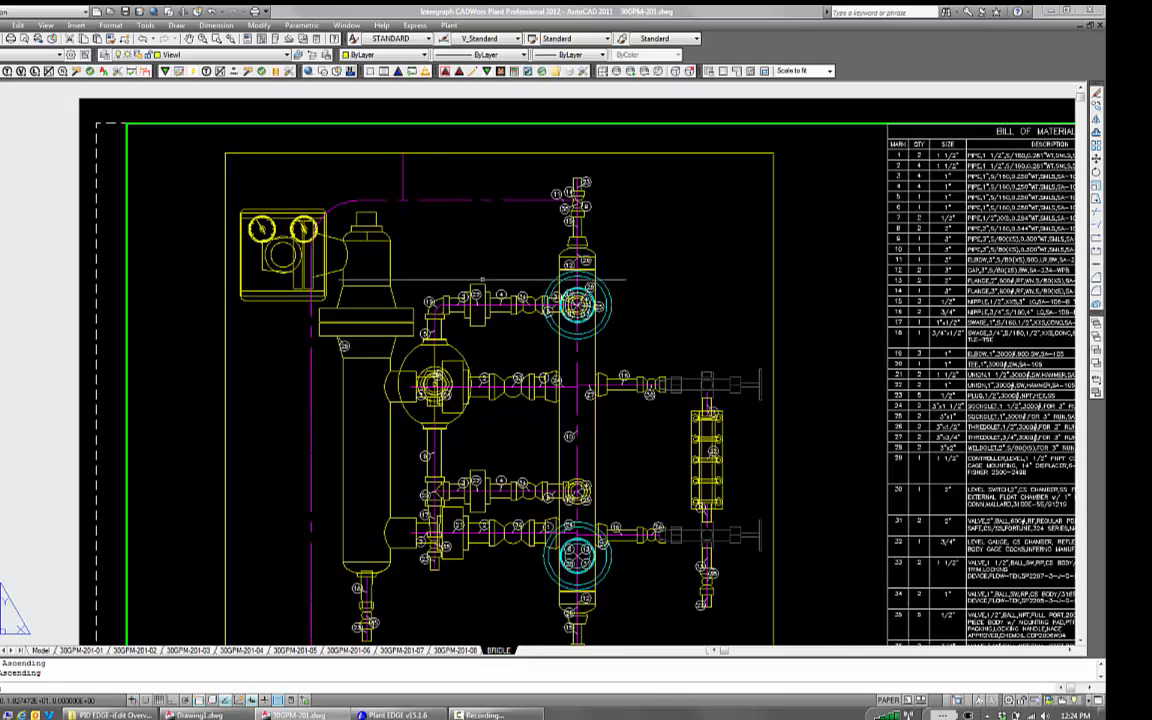
pyautogui.scroll(4, 472, 270)
pyautogui.scroll(-4, 430, 250)
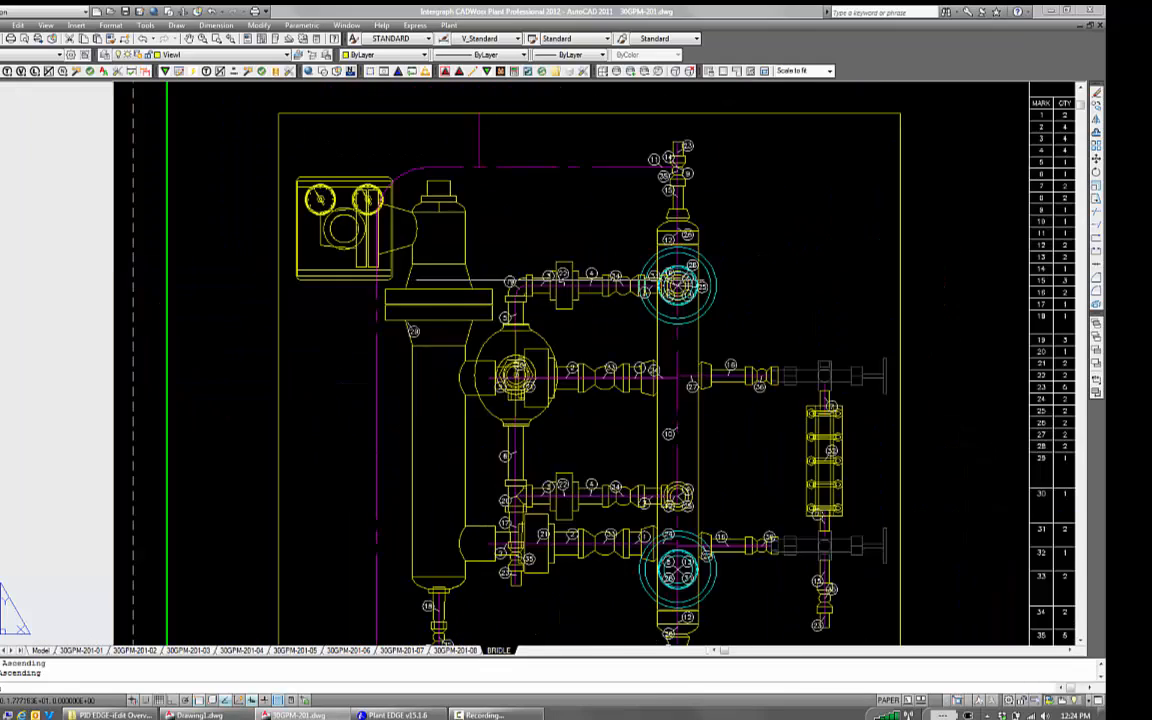
pyautogui.scroll(3, 661, 240)
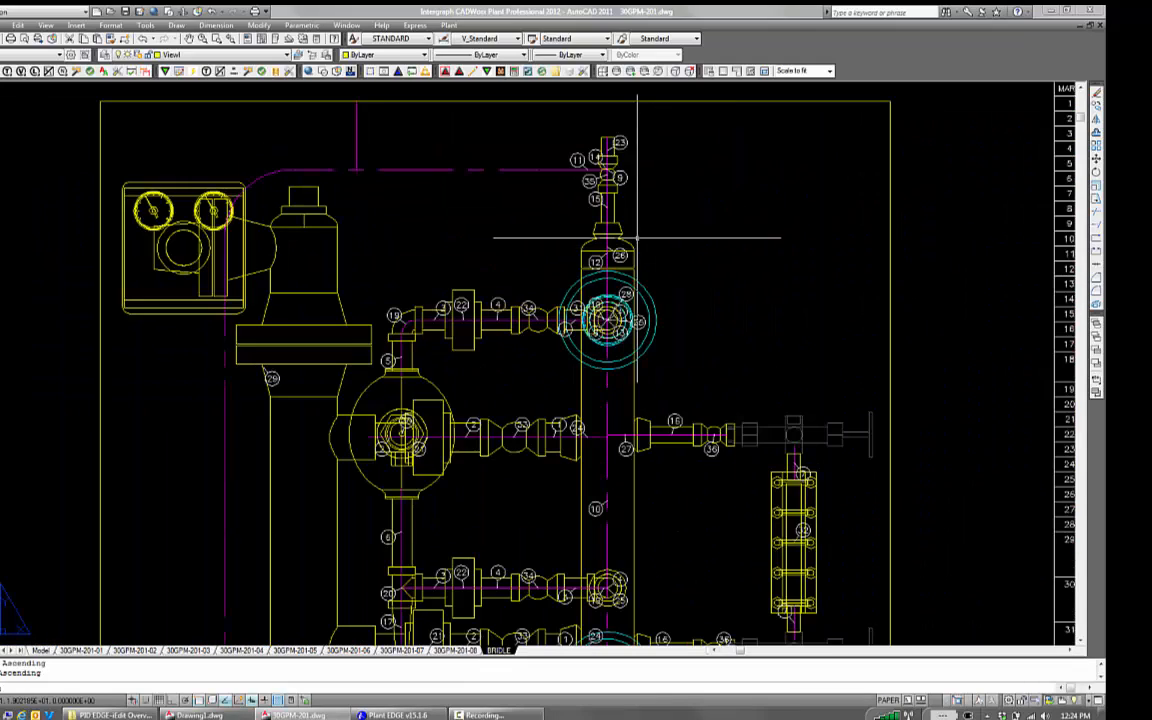
pyautogui.scroll(-2, 511, 243)
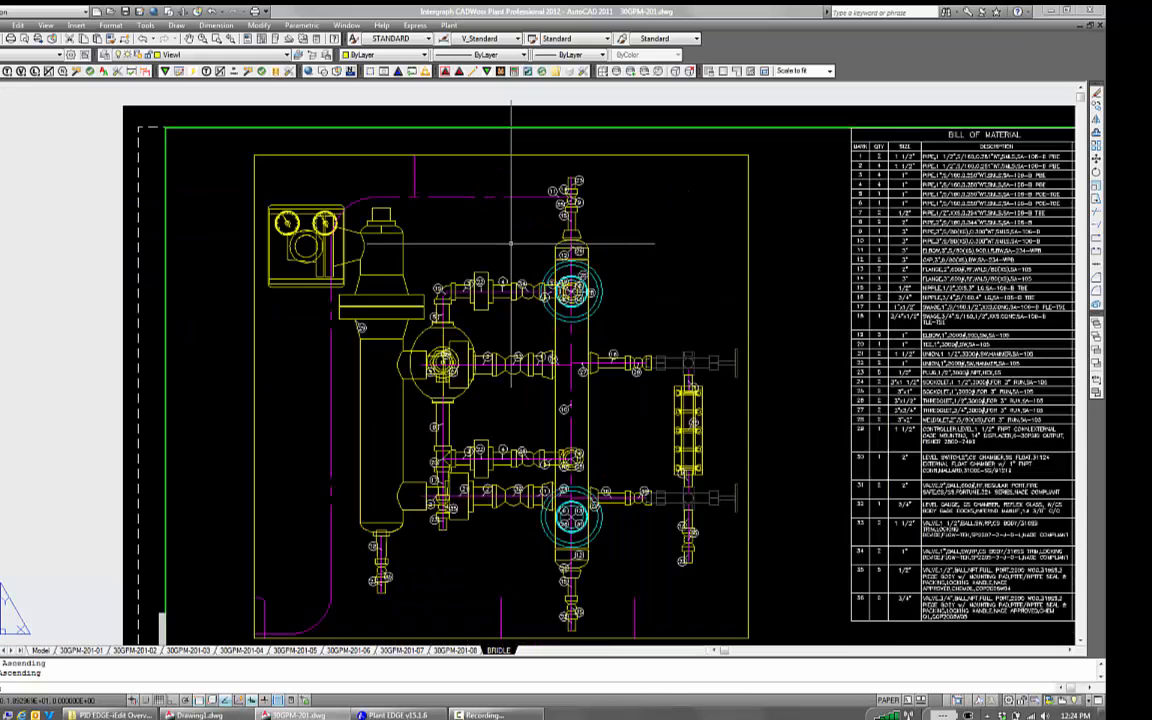
pyautogui.scroll(-2, 511, 243)
pyautogui.scroll(2, 673, 237)
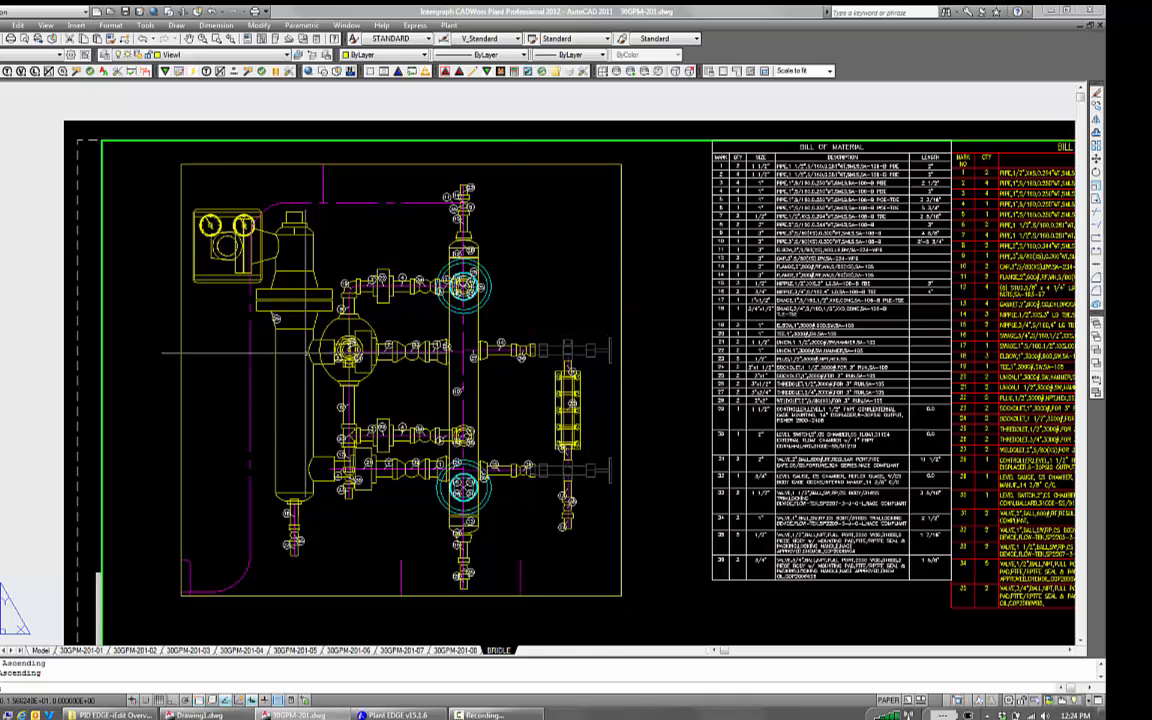
pyautogui.scroll(2, 423, 456)
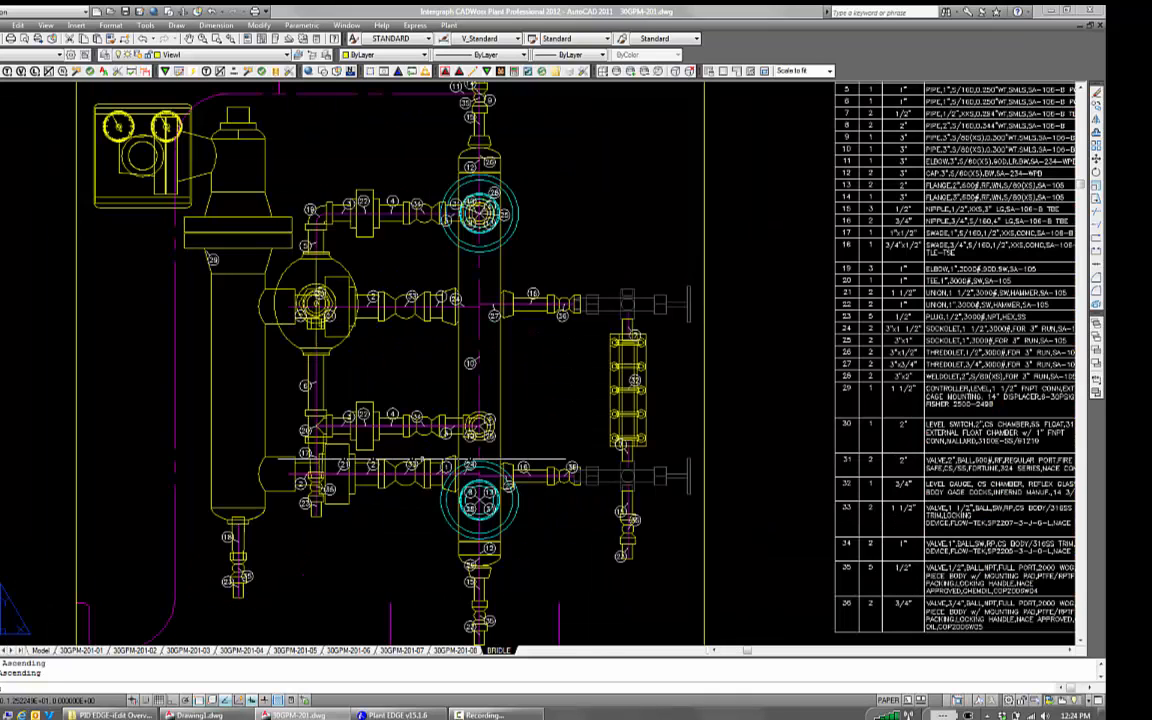
# Erase the automatic item tags from the bridle view and remove the white cut bill of material table
pyautogui.scroll(-4, 423, 458)
pyautogui.scroll(2, 555, 360)
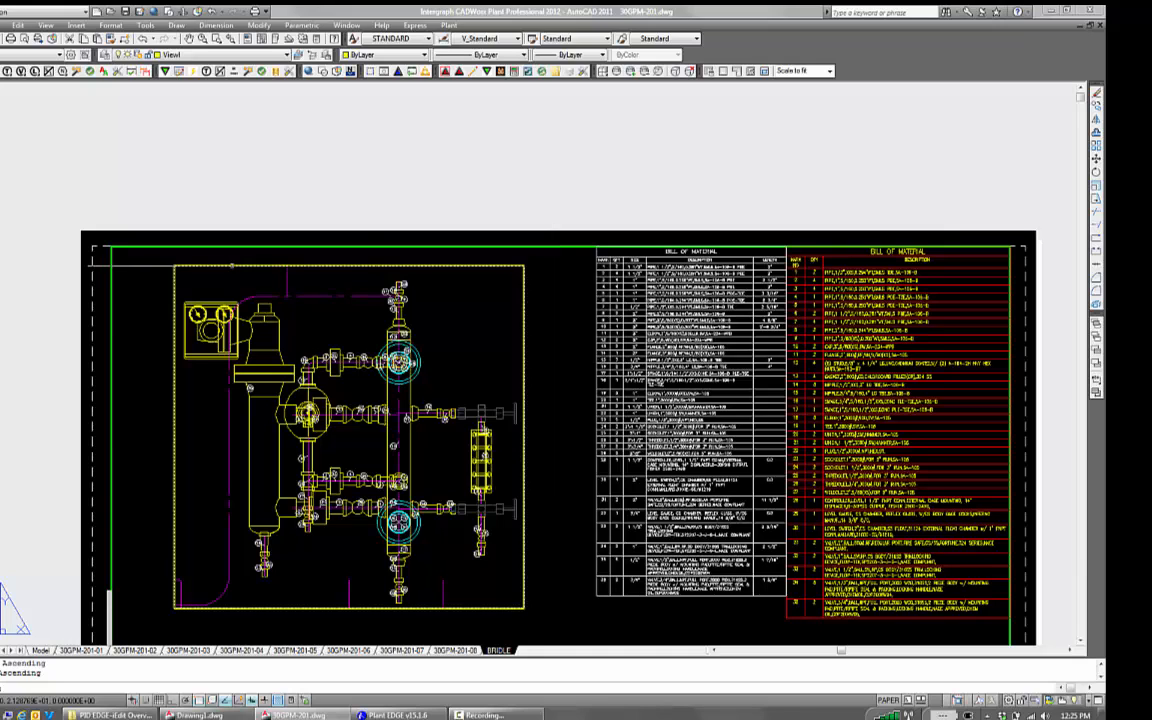
pyautogui.click(205, 265)
pyautogui.scroll(-2, 293, 303)
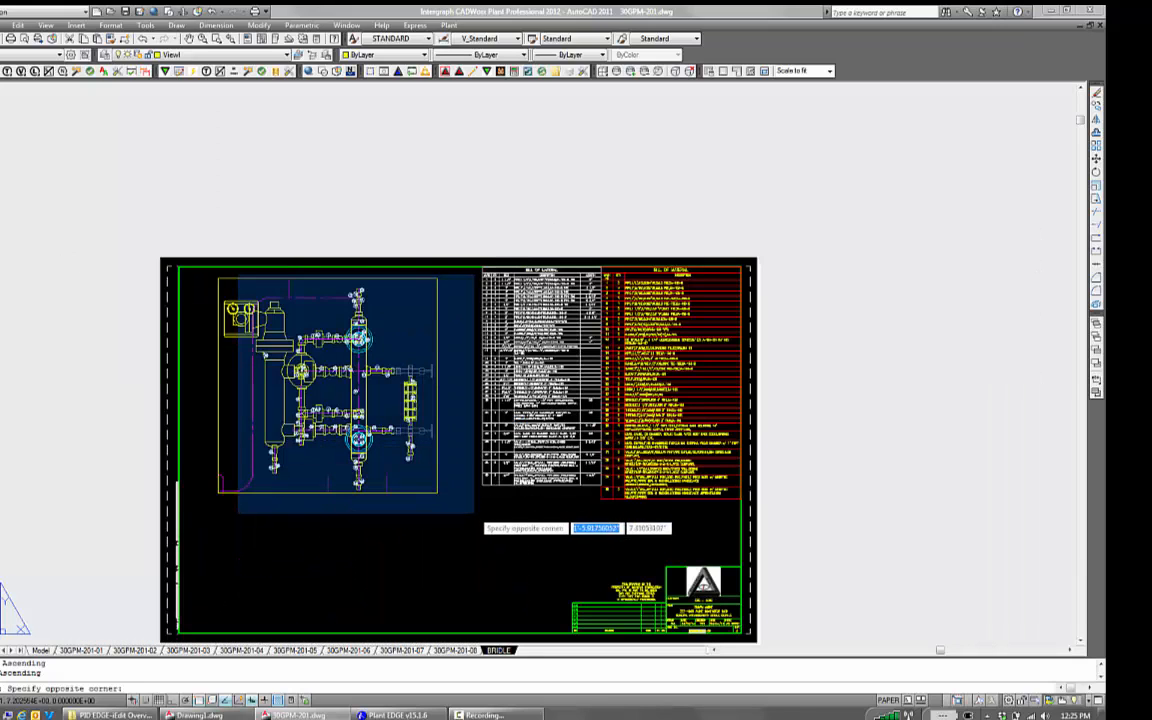
pyautogui.click(473, 517)
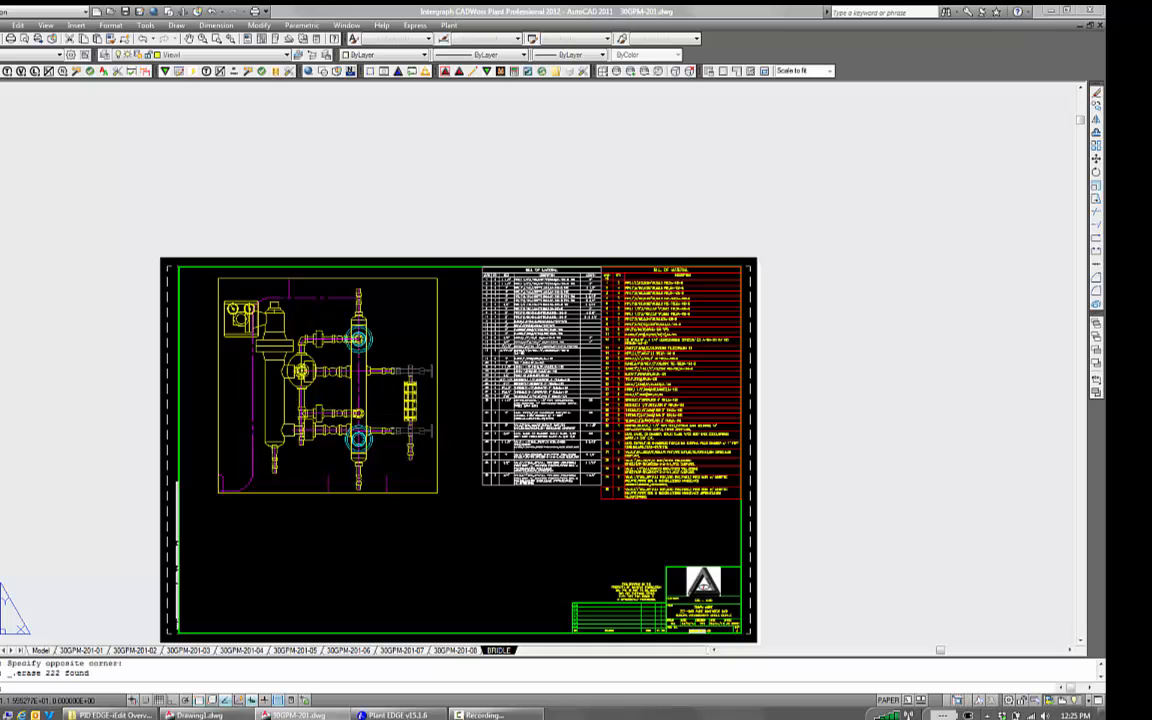
pyautogui.press('Delete')
pyautogui.scroll(2, 492, 297)
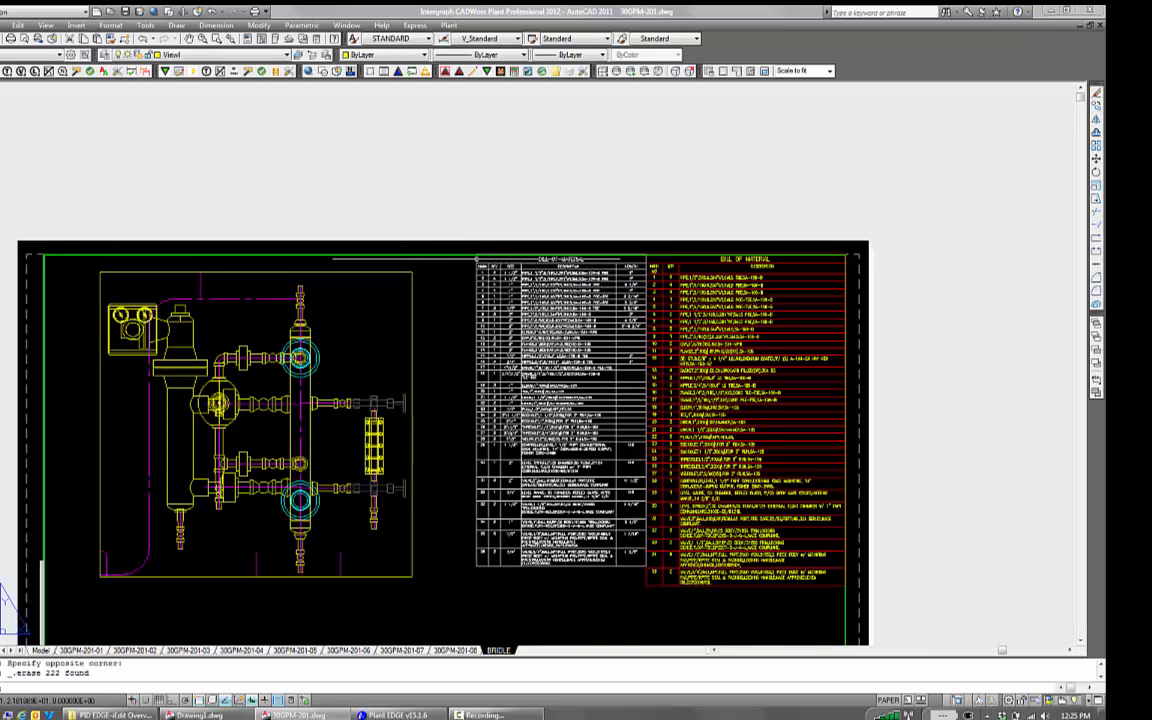
pyautogui.scroll(-1, 626, 476)
pyautogui.scroll(3, 368, 355)
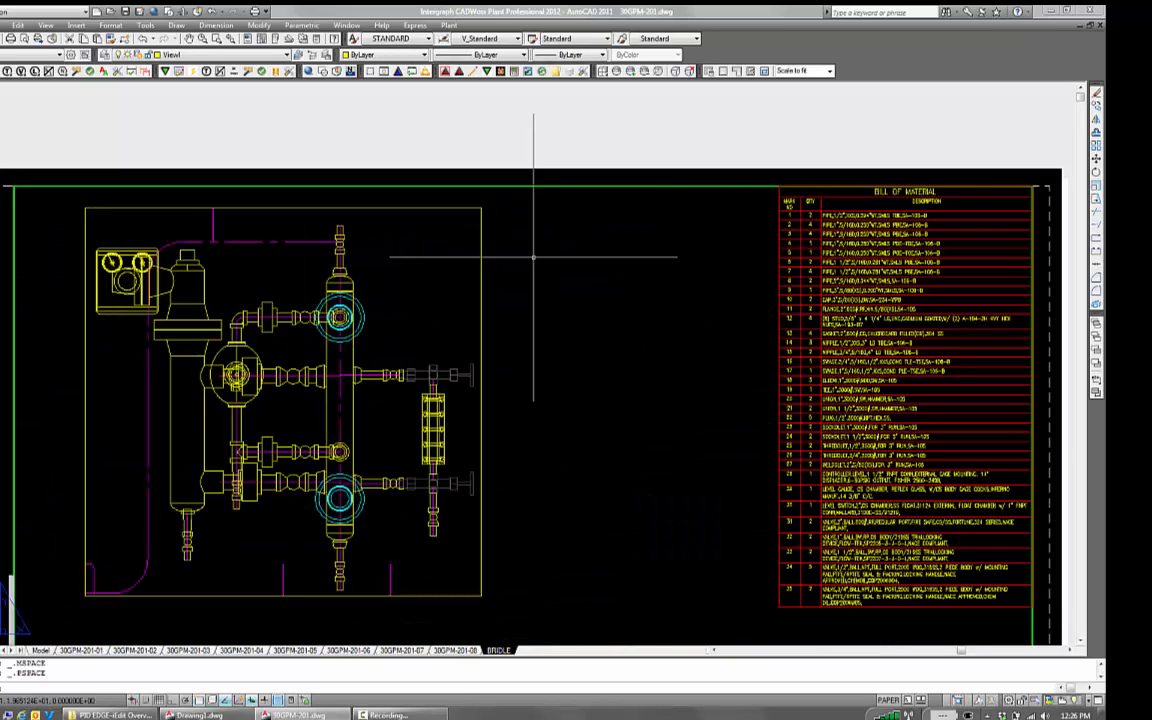
# Activate the bridle viewport, send all its window-selected components to Plant EDGE and filter the list to BOM group 1
pyautogui.doubleClick(451, 240)
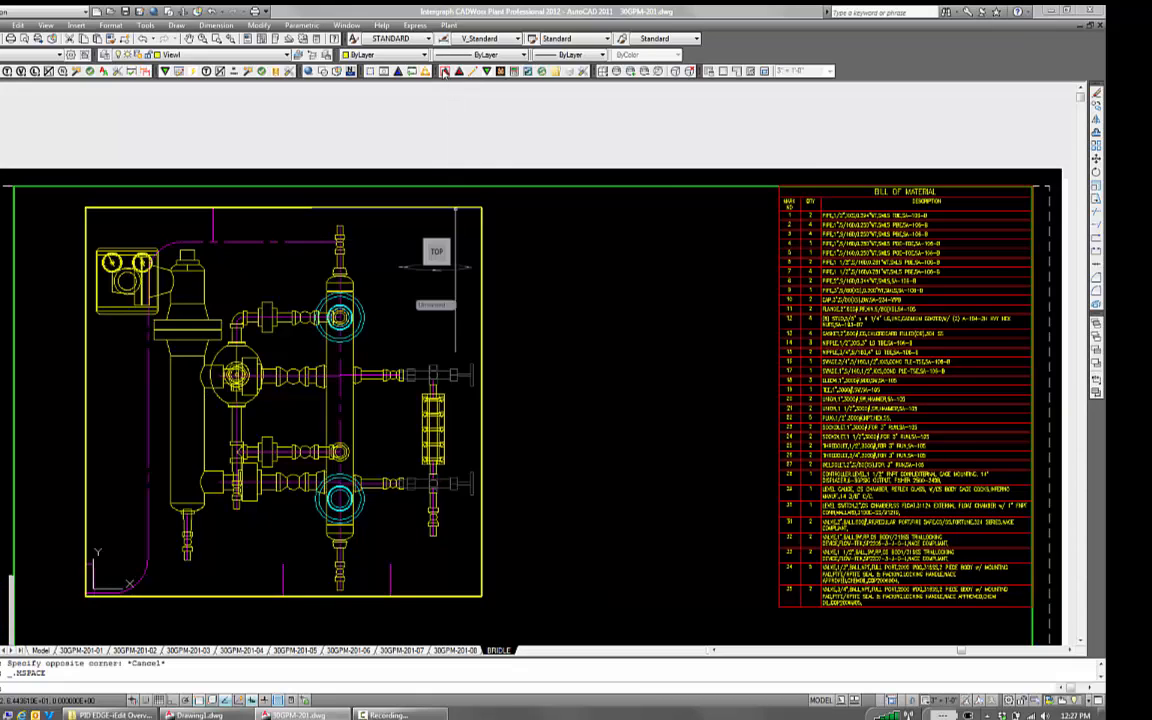
pyautogui.click(444, 71)
pyautogui.click(477, 214)
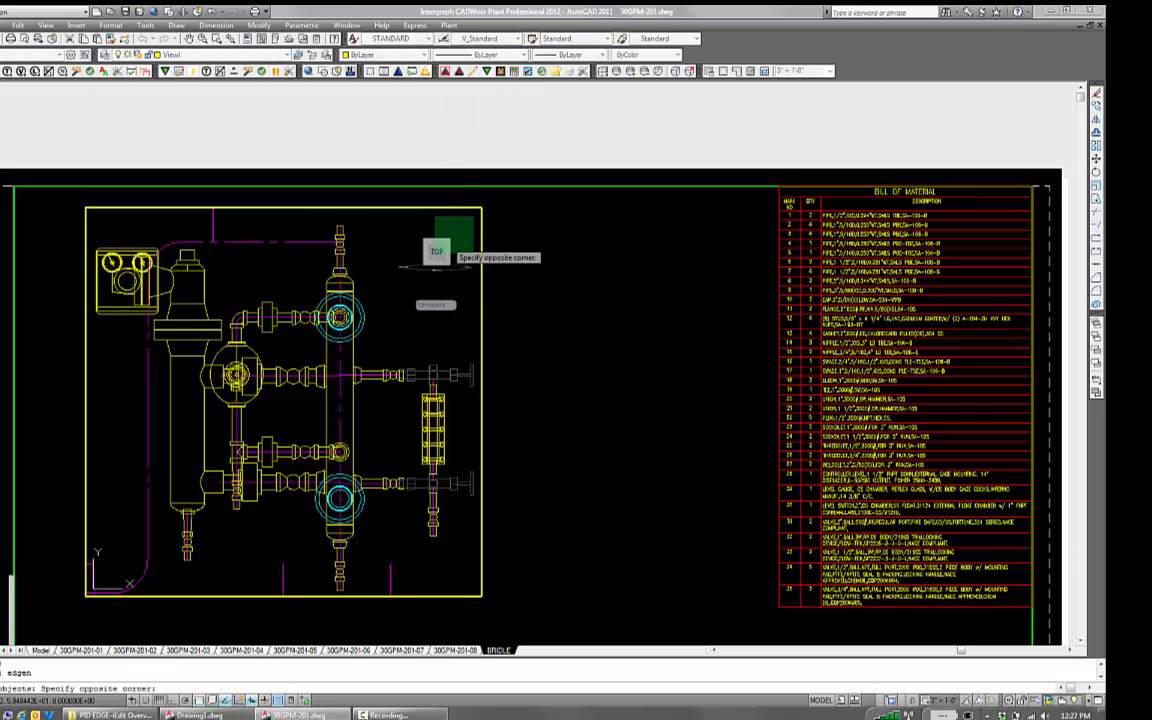
pyautogui.click(128, 583)
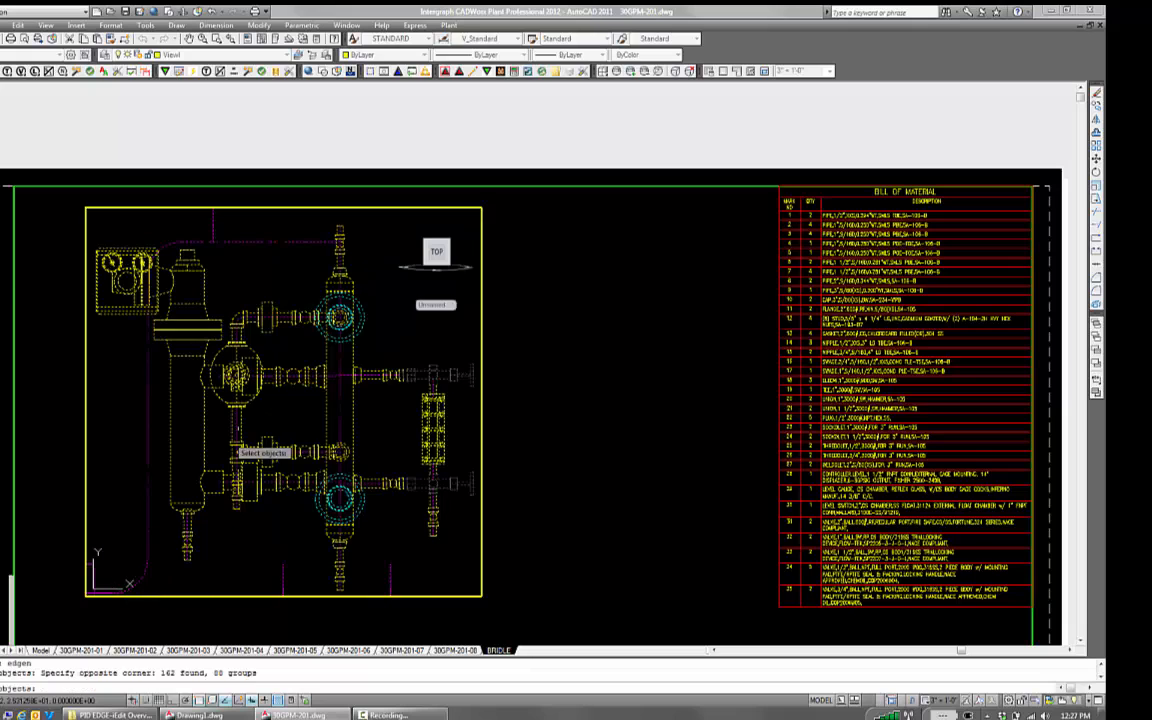
pyautogui.press('Return')
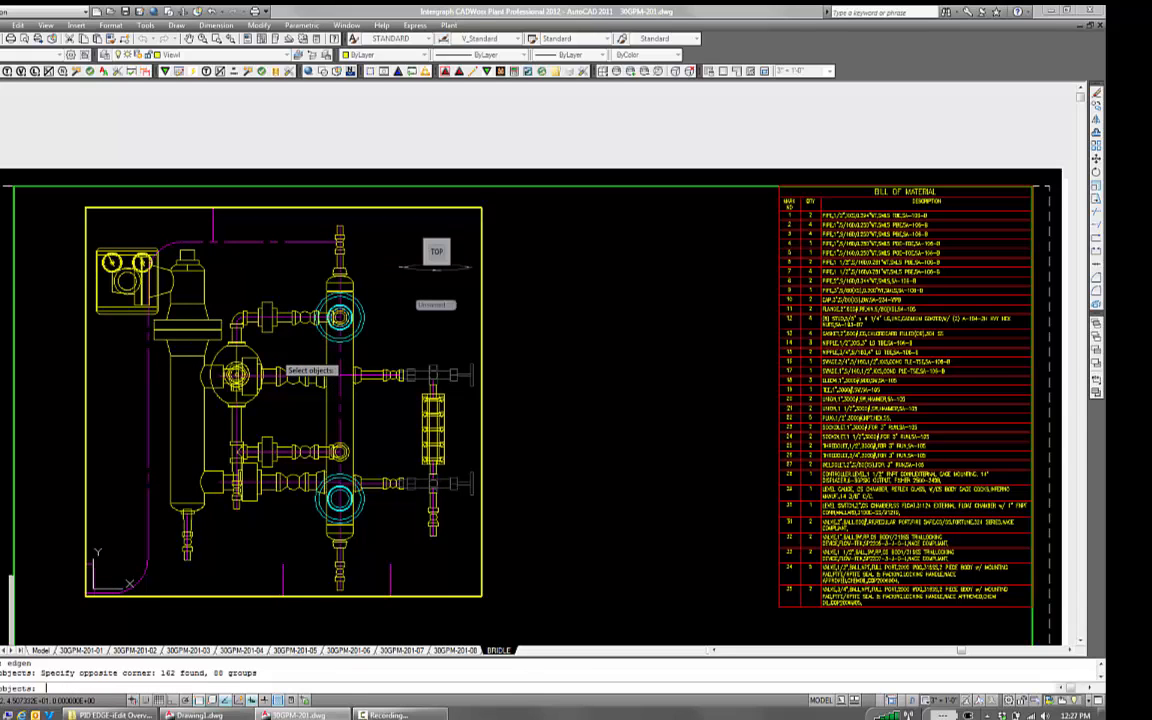
pyautogui.write('1')
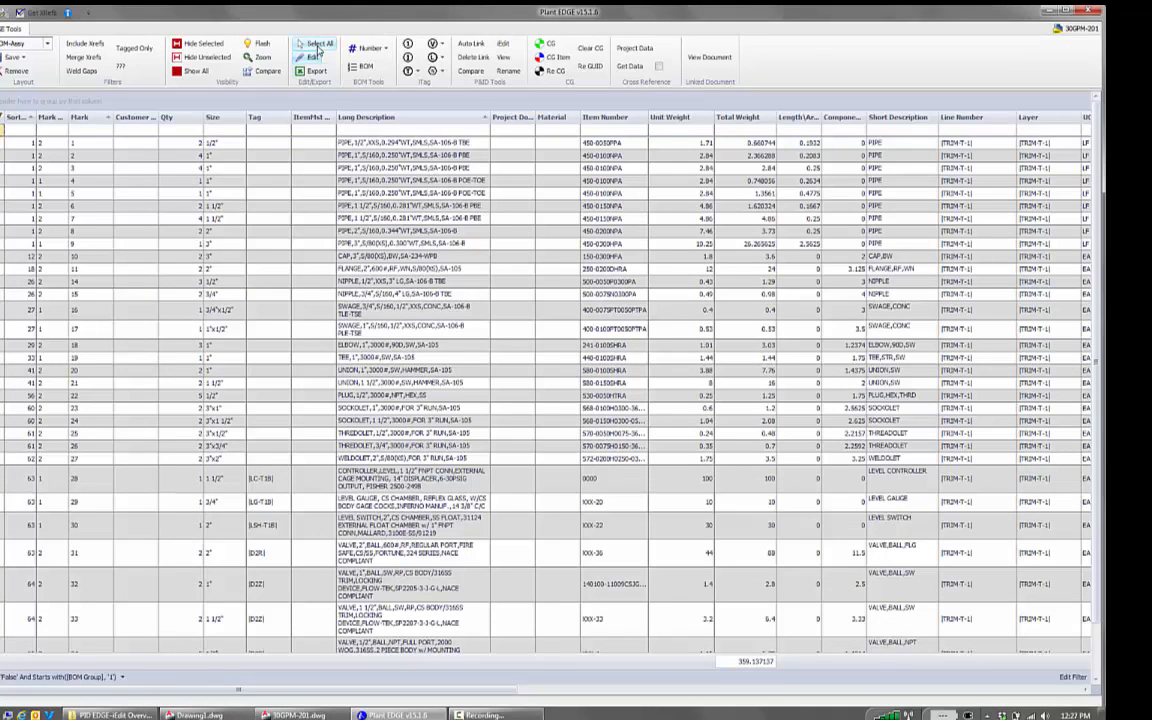
# Start item tagging for all bill of material rows and place a mark 1 tag beside each level gauge connecting pipe
pyautogui.click(318, 45)
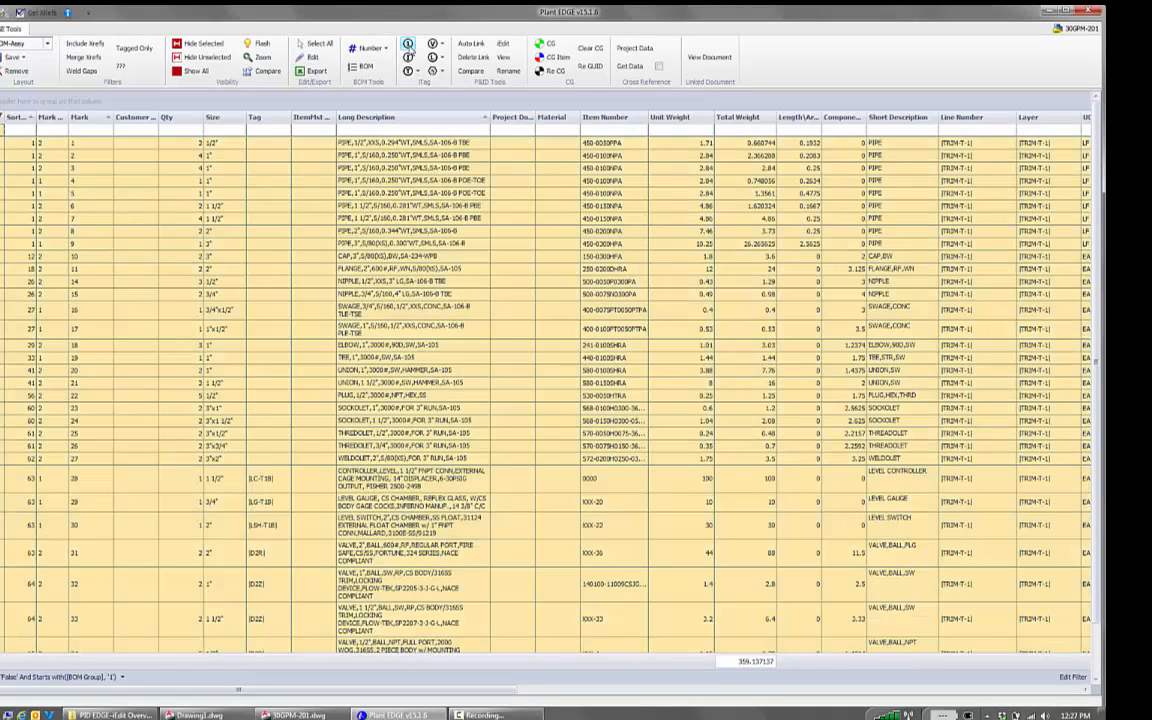
pyautogui.click(1057, 14)
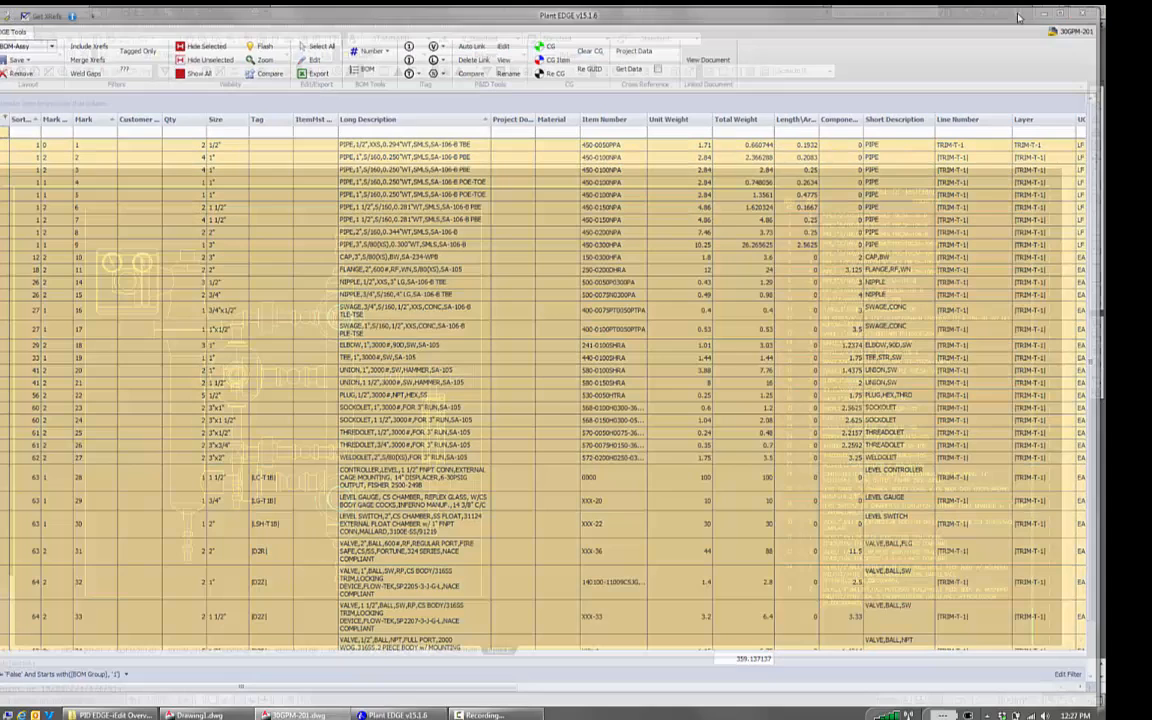
pyautogui.scroll(5, 455, 438)
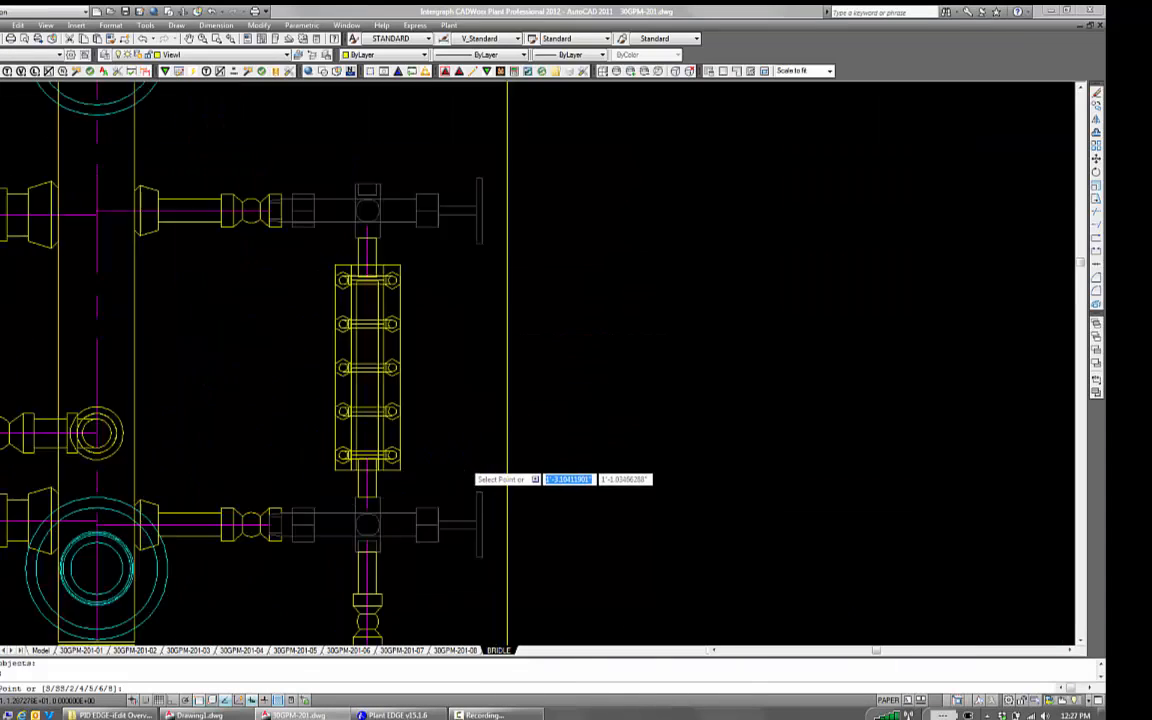
pyautogui.click(443, 477)
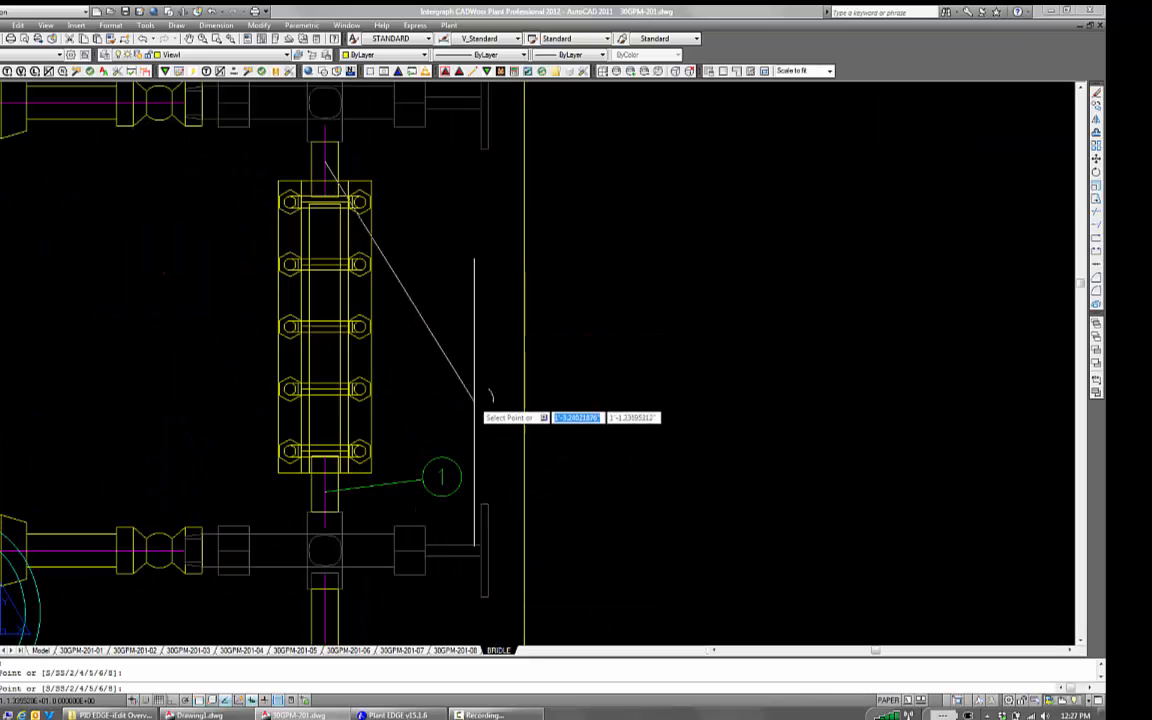
pyautogui.scroll(-4, 478, 322)
pyautogui.scroll(3, 458, 193)
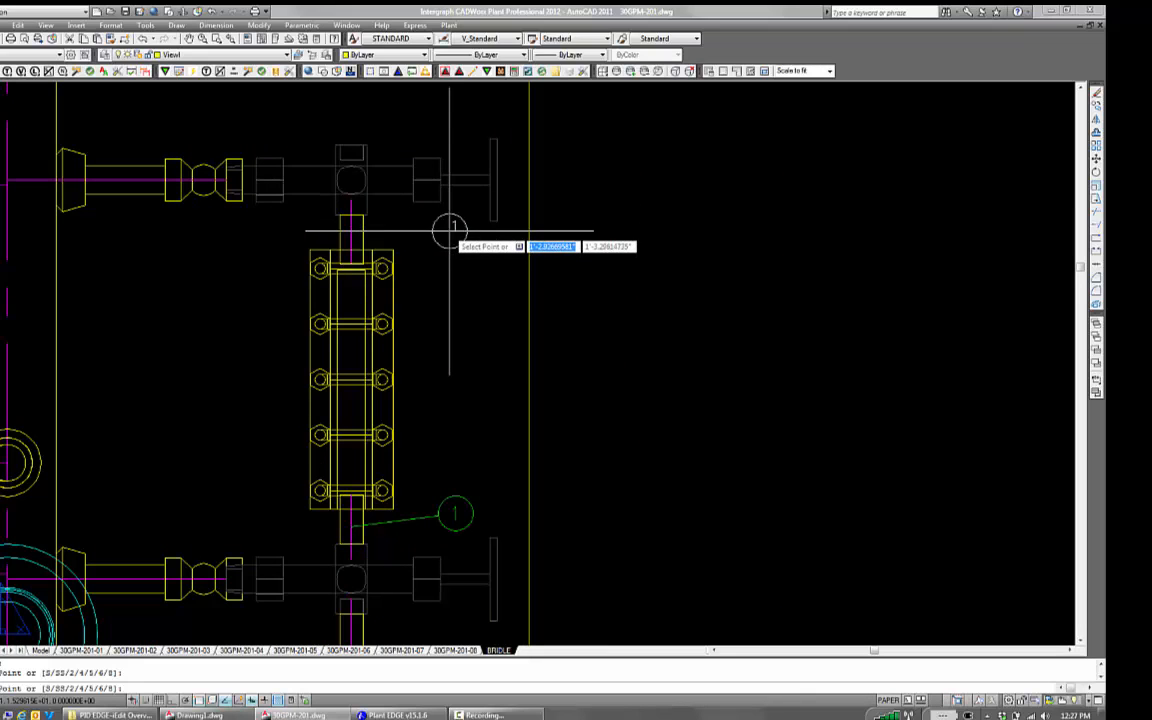
pyautogui.click(449, 230)
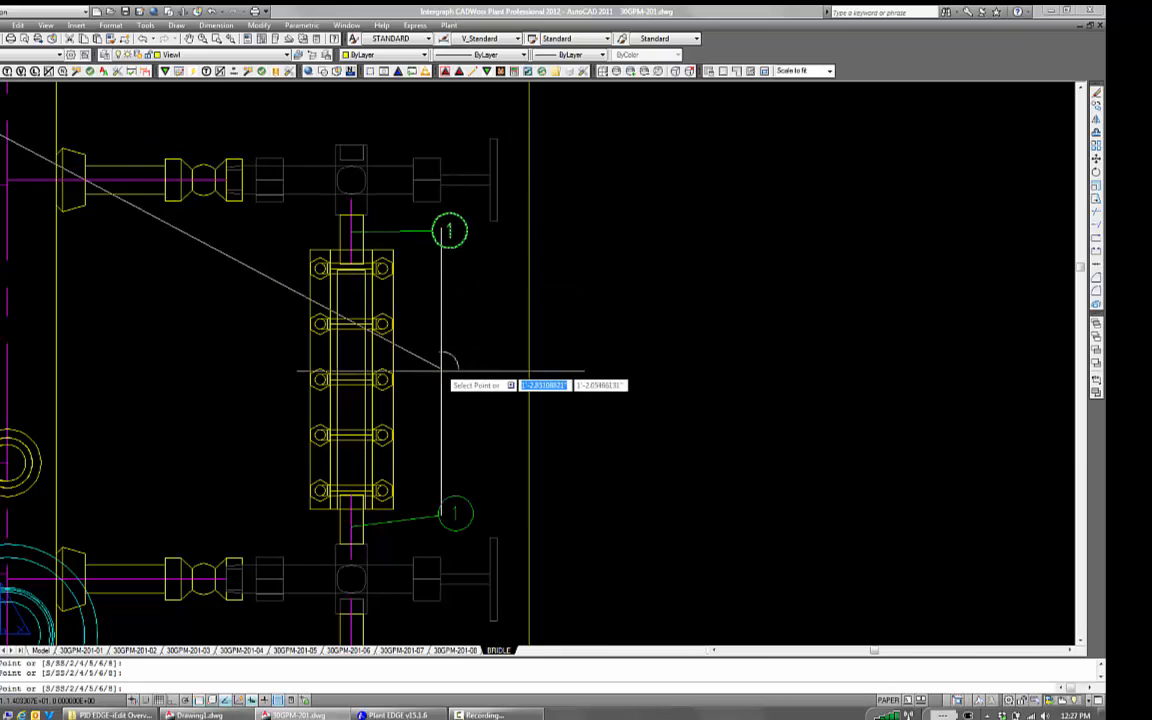
# Place two mark 2 tags above the upper 1-inch run, one near the elbow and one near the bridle pipe
pyautogui.scroll(-4, 460, 365)
pyautogui.scroll(6, 437, 340)
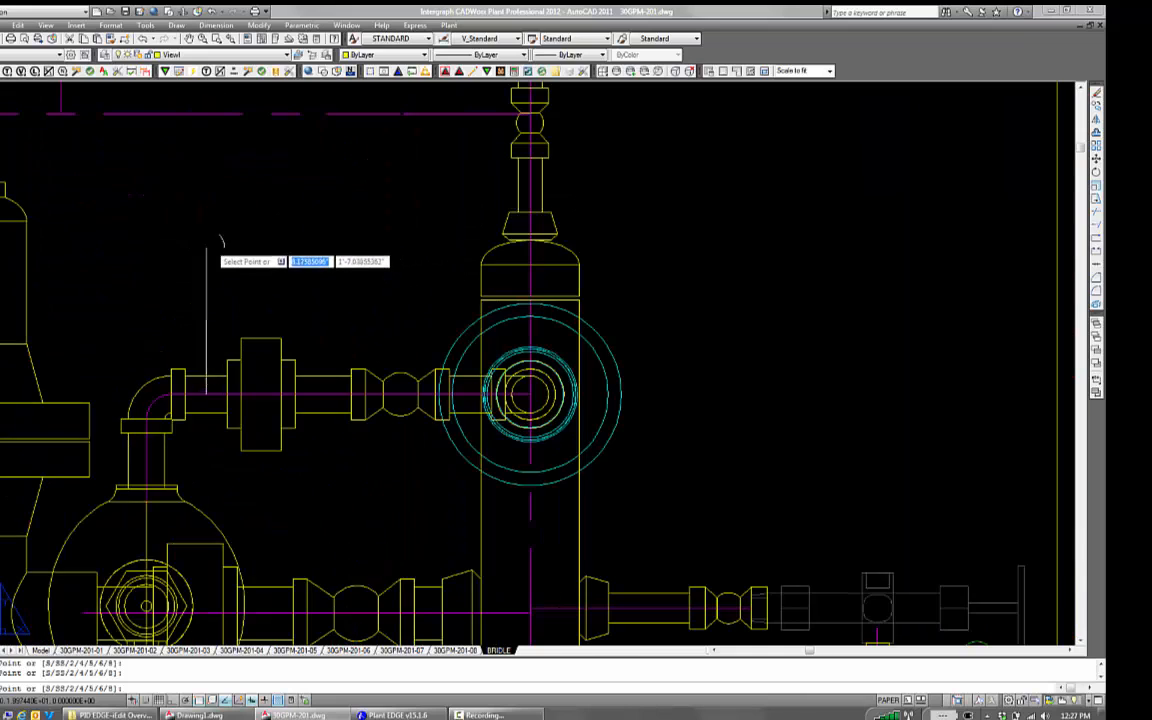
pyautogui.click(157, 285)
pyautogui.scroll(-2, 342, 257)
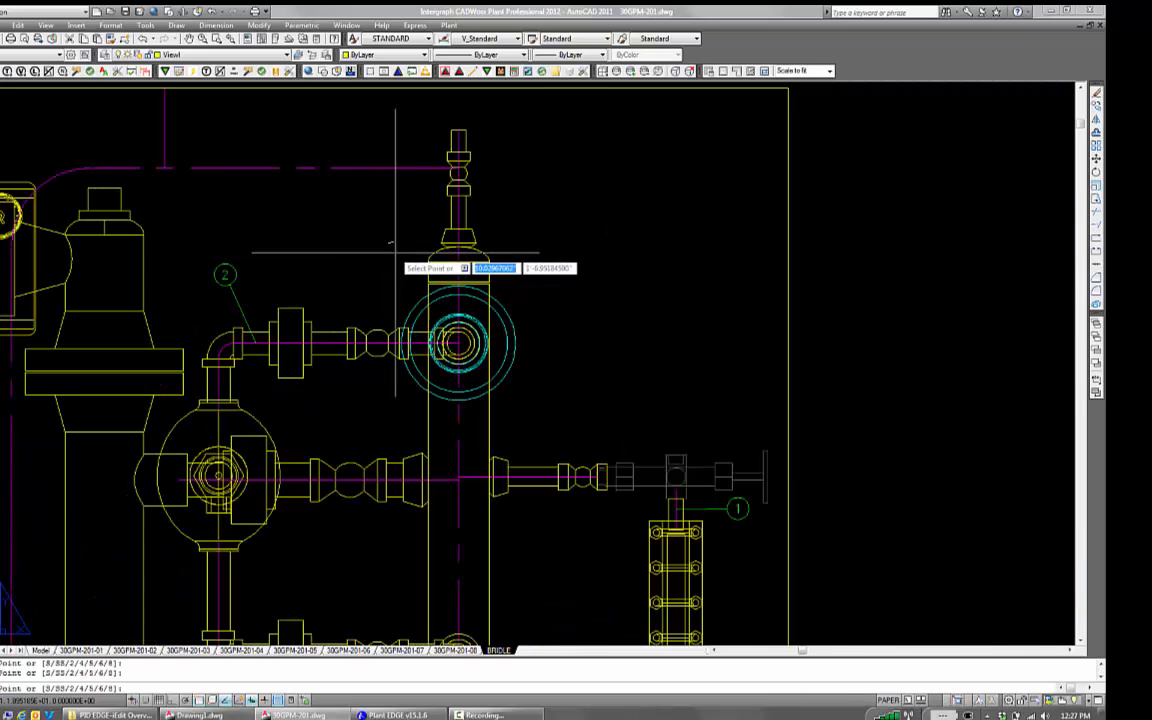
pyautogui.scroll(3, 400, 253)
pyautogui.click(388, 288)
# Place two mark 2 tags above the lower 1-inch run, one beside the tee and one beside the bridle pipe
pyautogui.scroll(-4, 425, 269)
pyautogui.scroll(-3, 460, 323)
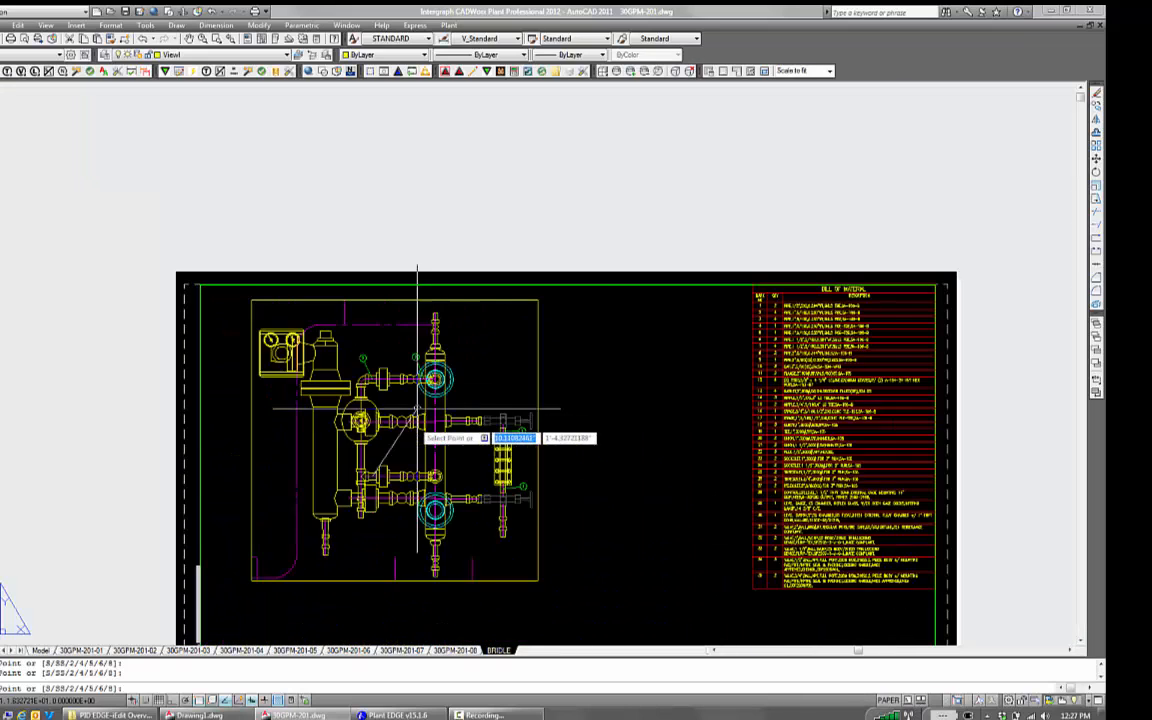
pyautogui.scroll(6, 417, 434)
pyautogui.click(477, 325)
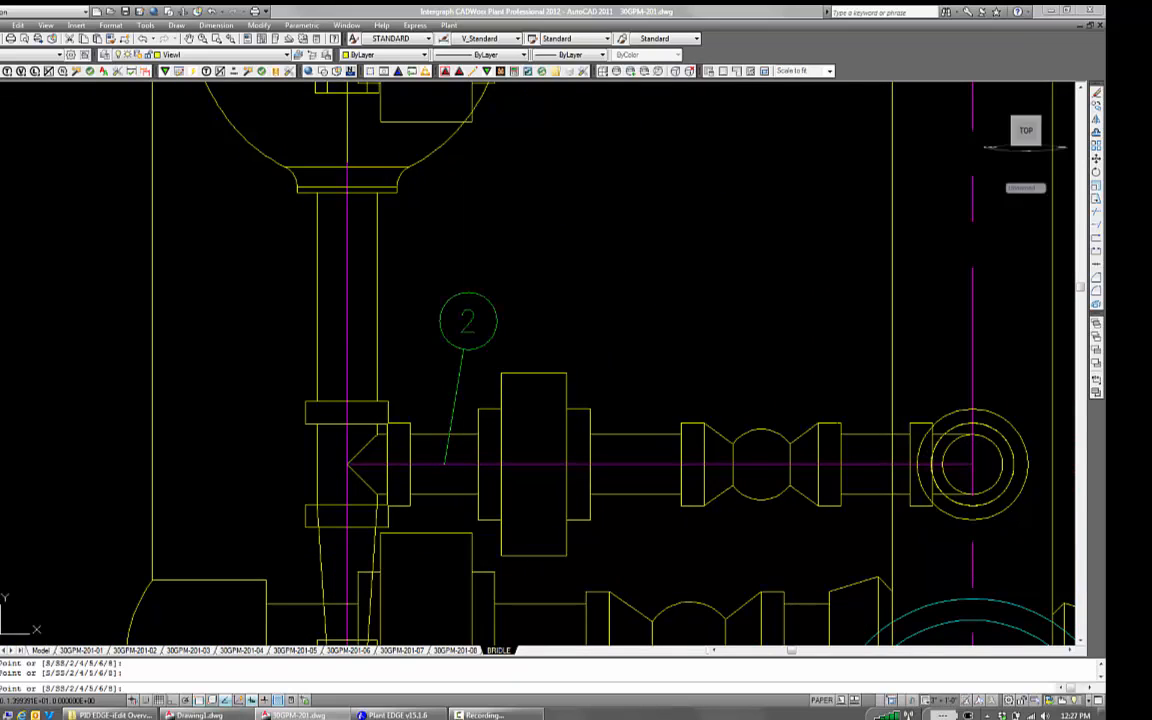
pyautogui.scroll(-5, 530, 318)
pyautogui.scroll(2, 710, 300)
pyautogui.scroll(3, 741, 308)
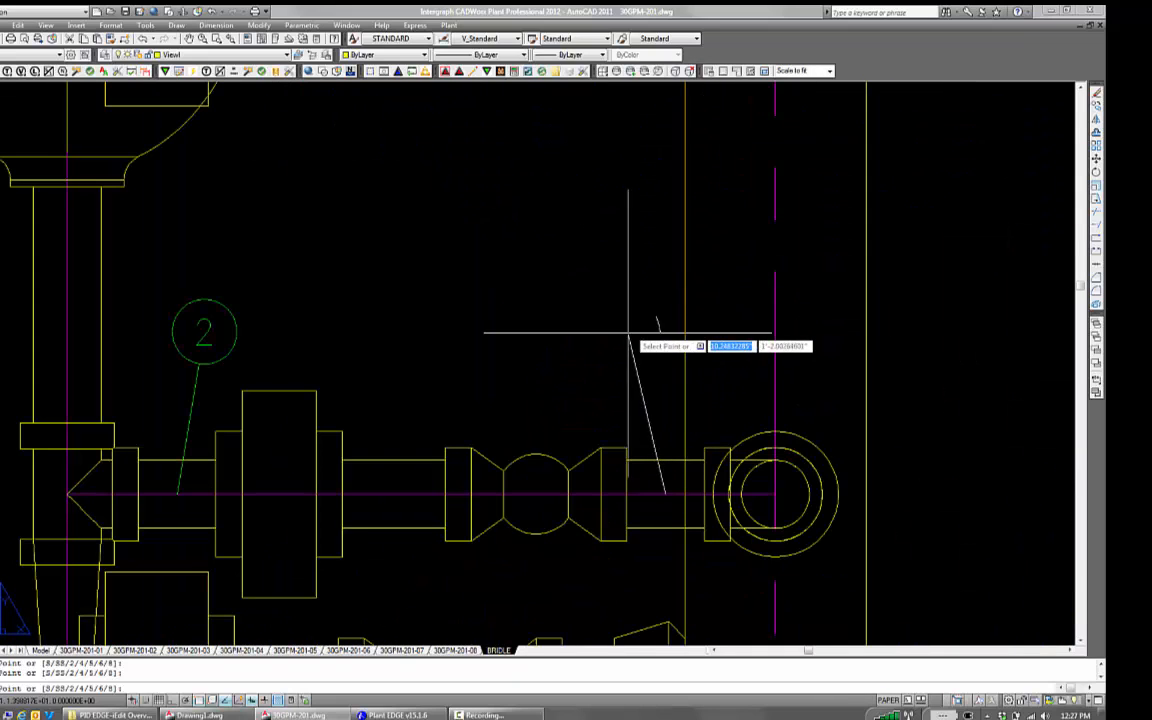
pyautogui.click(630, 334)
# Place mark 3 tags for the pipes between union and valve, below the upper run and above the lower run
pyautogui.scroll(-4, 563, 339)
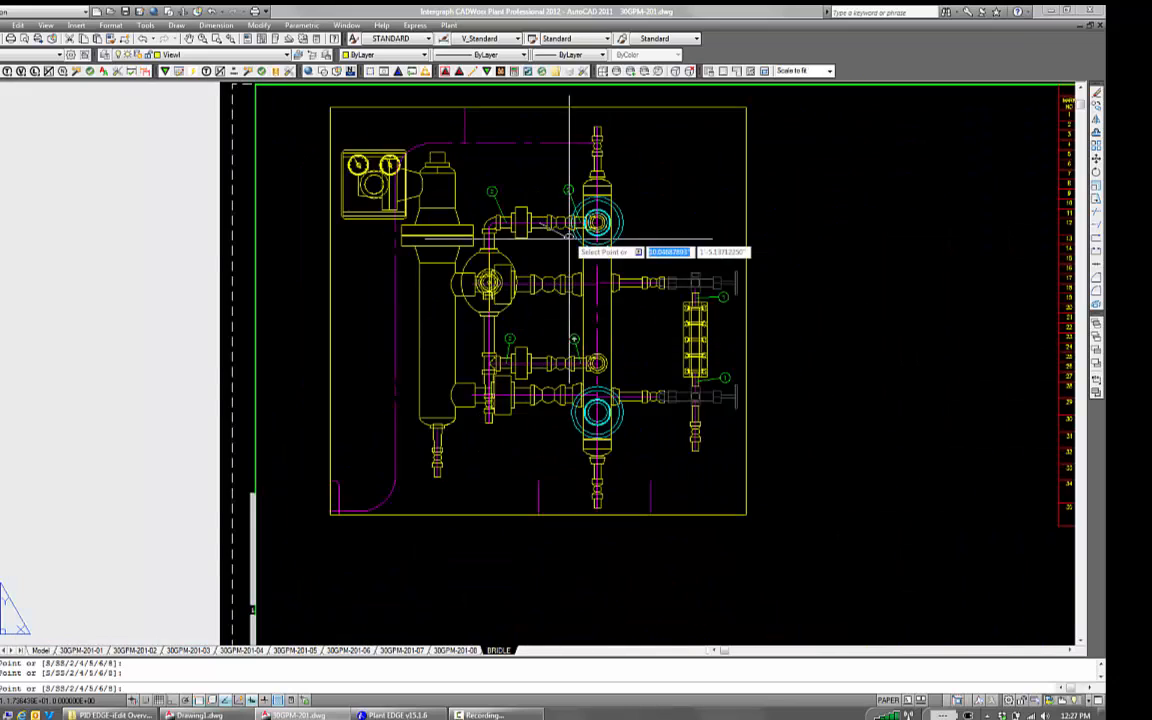
pyautogui.scroll(3, 521, 250)
pyautogui.click(516, 258)
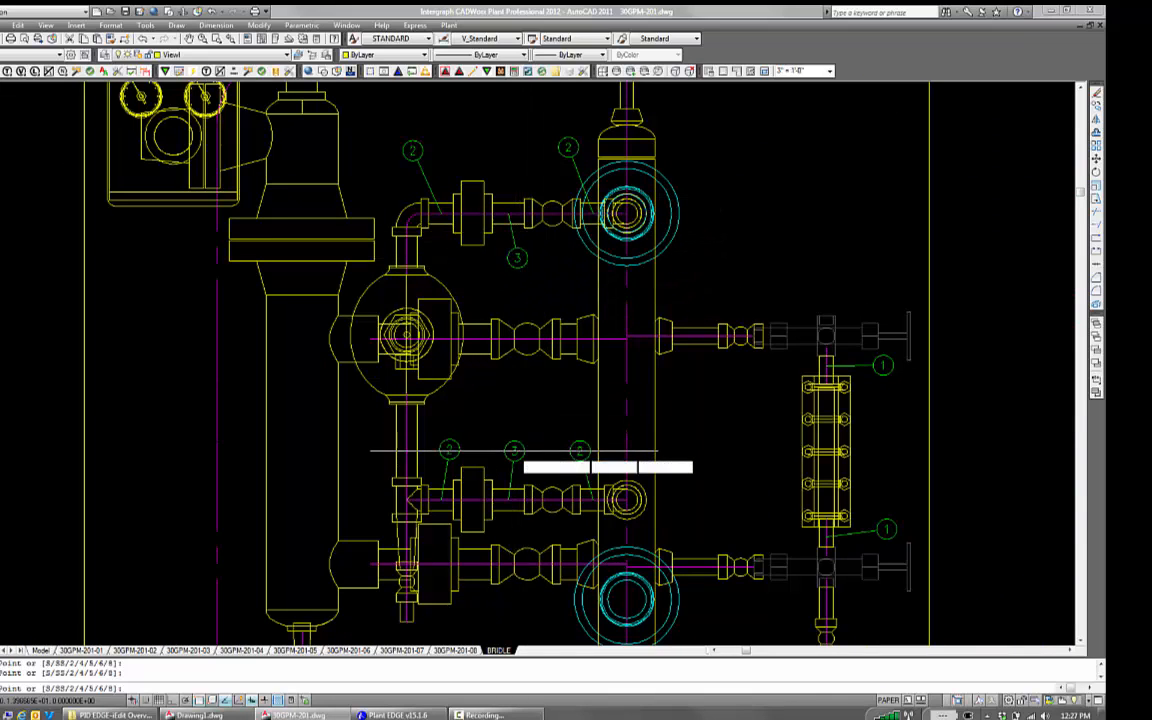
pyautogui.click(514, 450)
# Place mark 3 tags for the end-on pipes at the upper and lower bridle connections and end the tag placement
pyautogui.scroll(-2, 641, 453)
pyautogui.scroll(4, 641, 453)
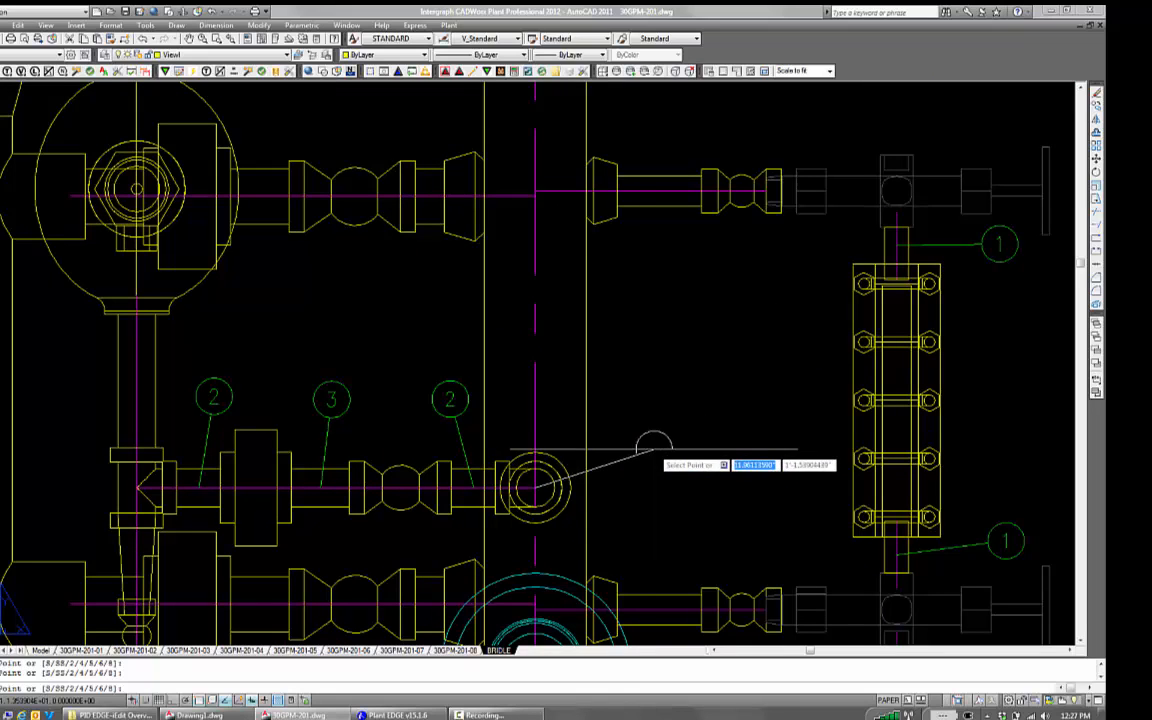
pyautogui.click(635, 435)
pyautogui.scroll(-4, 625, 402)
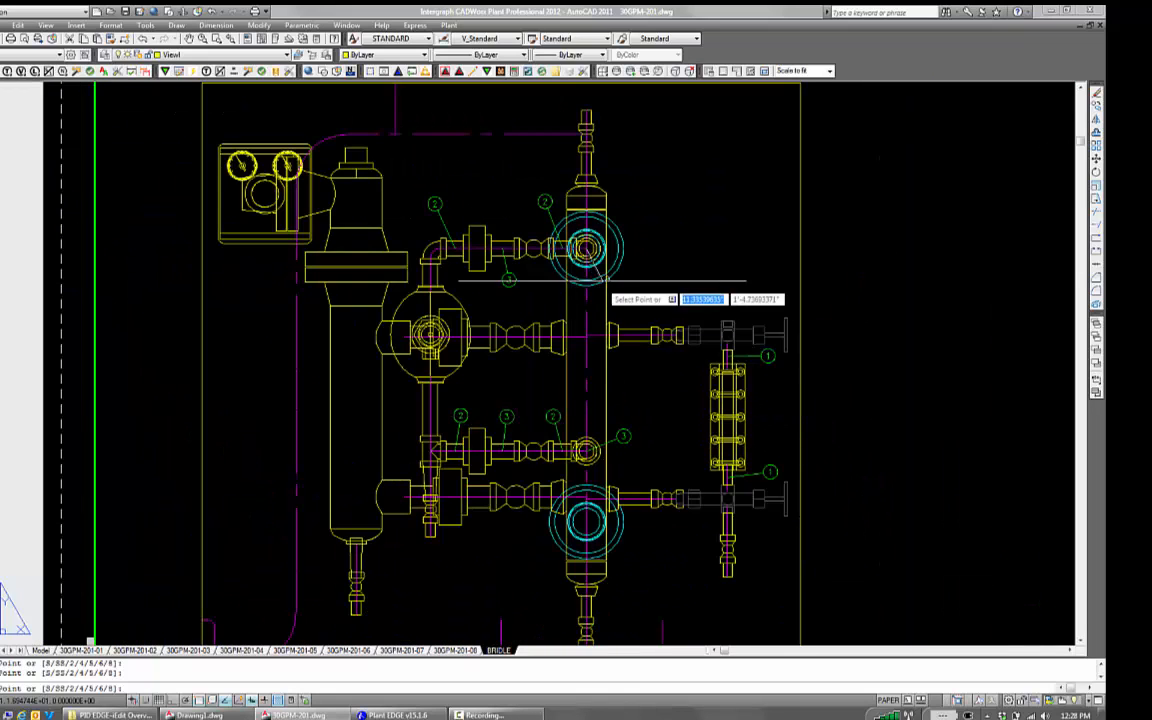
pyautogui.scroll(4, 615, 260)
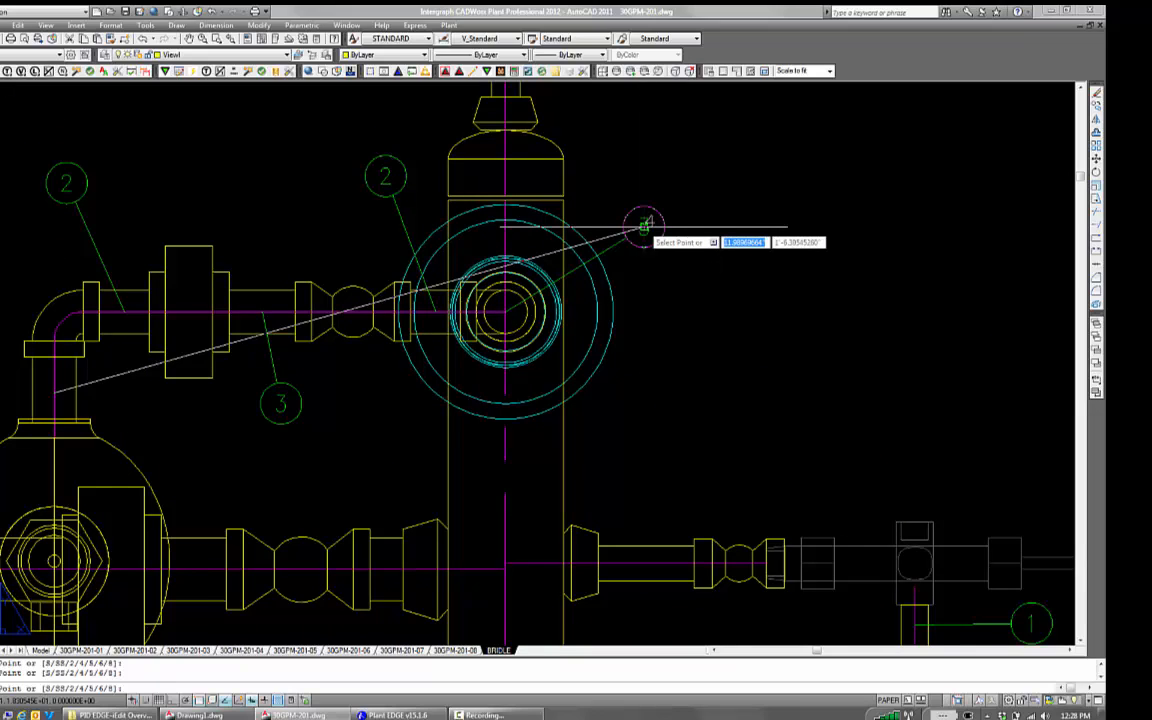
pyautogui.press('Escape')
pyautogui.scroll(-5, 661, 275)
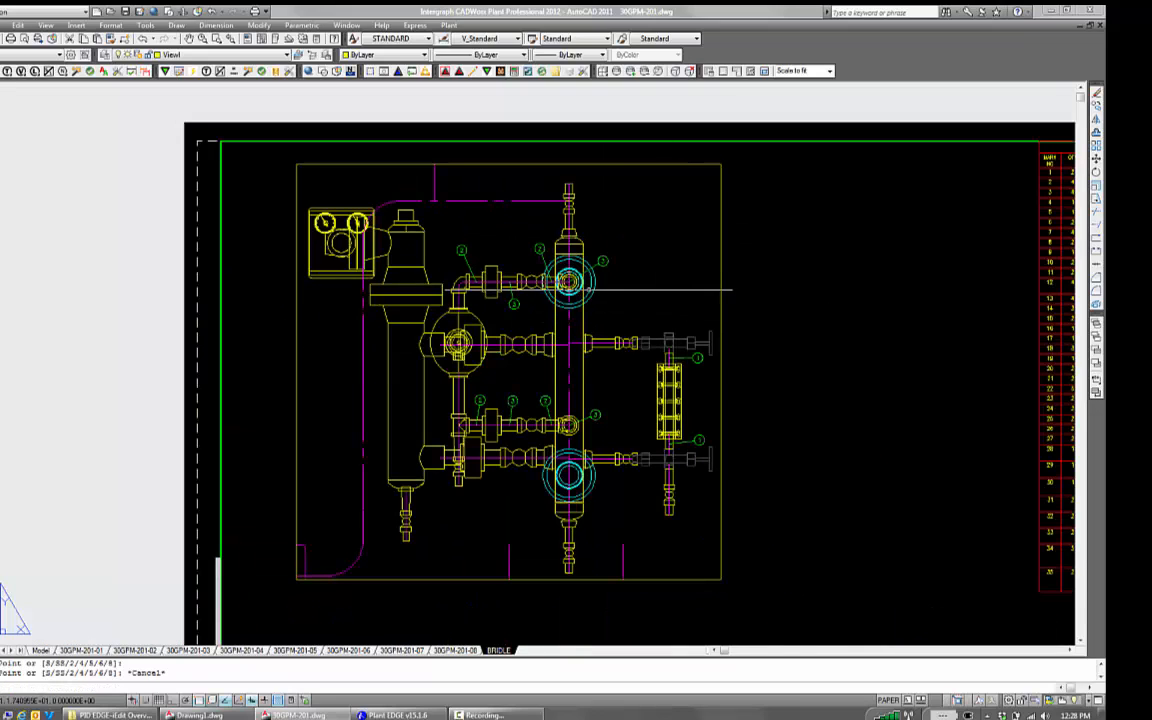
pyautogui.moveTo(673, 311)
pyautogui.mouseDown(button='middle')
pyautogui.moveTo(599, 303)
pyautogui.moveTo(586, 327)
pyautogui.mouseUp(button='middle')
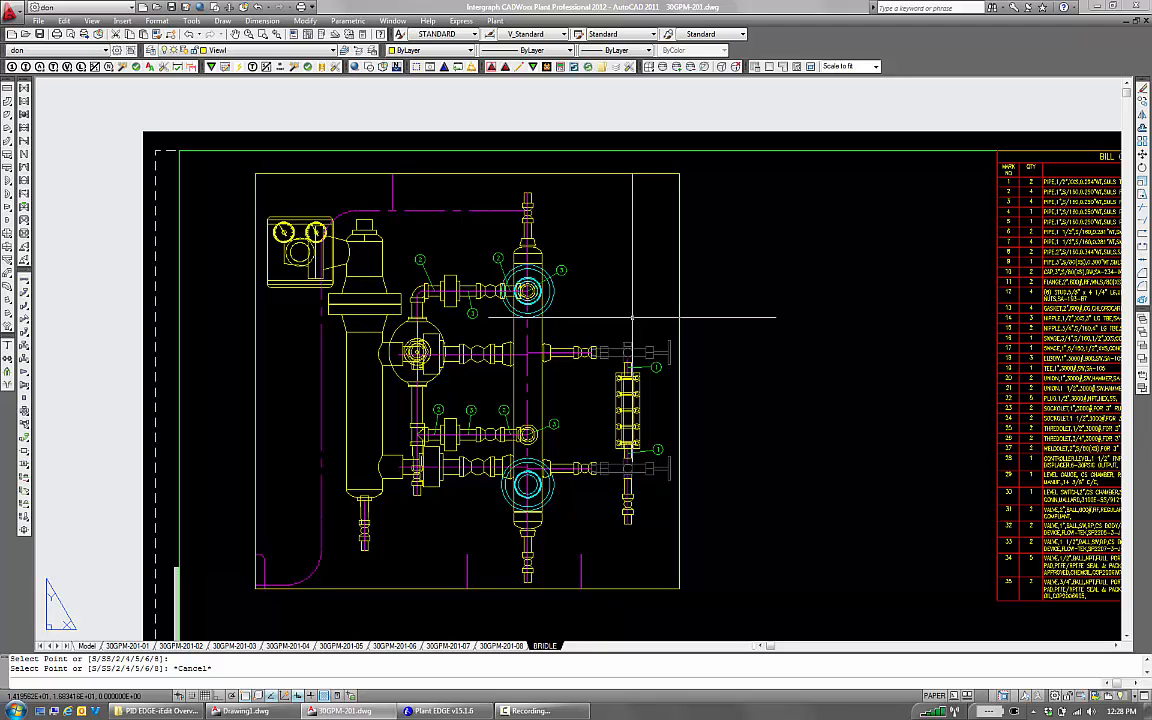
pyautogui.scroll(4, 527, 465)
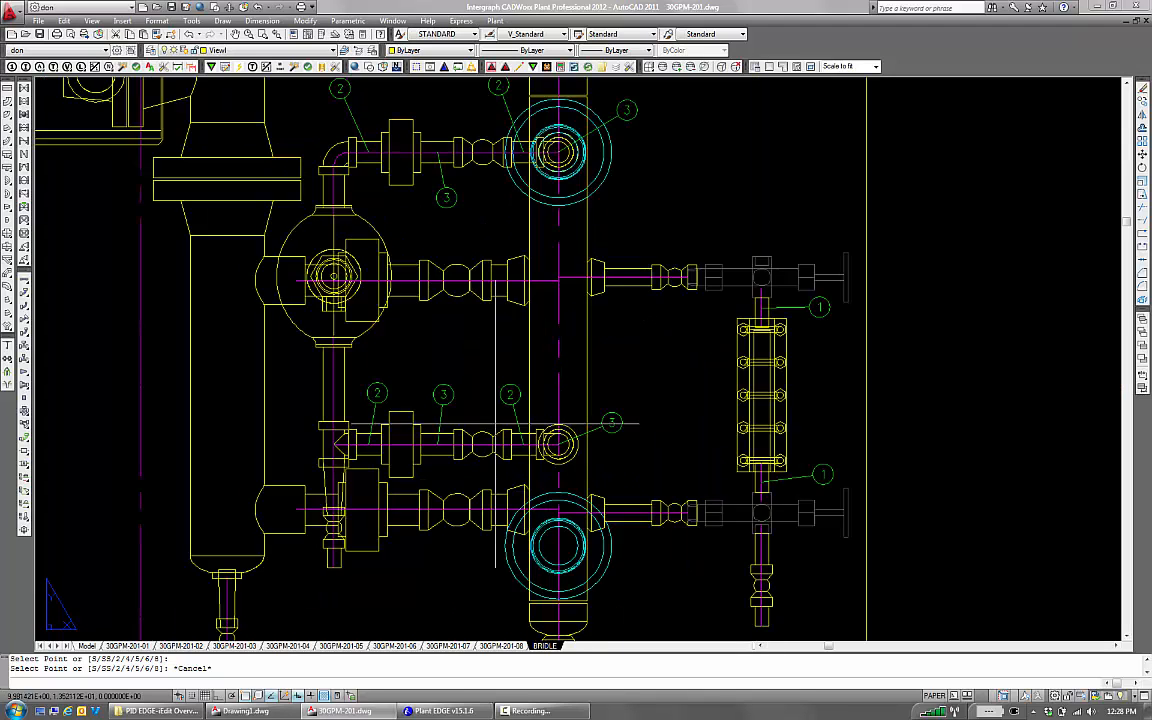
# Activate the bridle viewport and place mark tags 15 and 35 above the nipple and valve of the upper level gauge connection
pyautogui.scroll(-2, 527, 465)
pyautogui.scroll(-3, 474, 410)
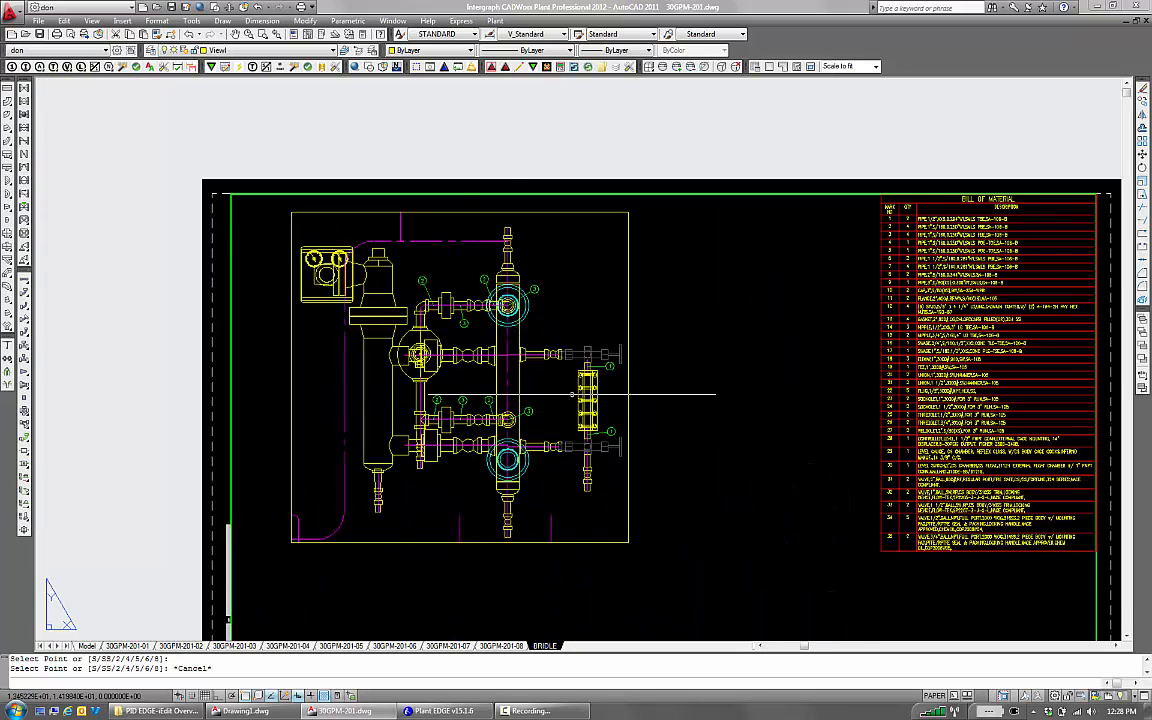
pyautogui.scroll(2, 600, 395)
pyautogui.doubleClick(280, 155)
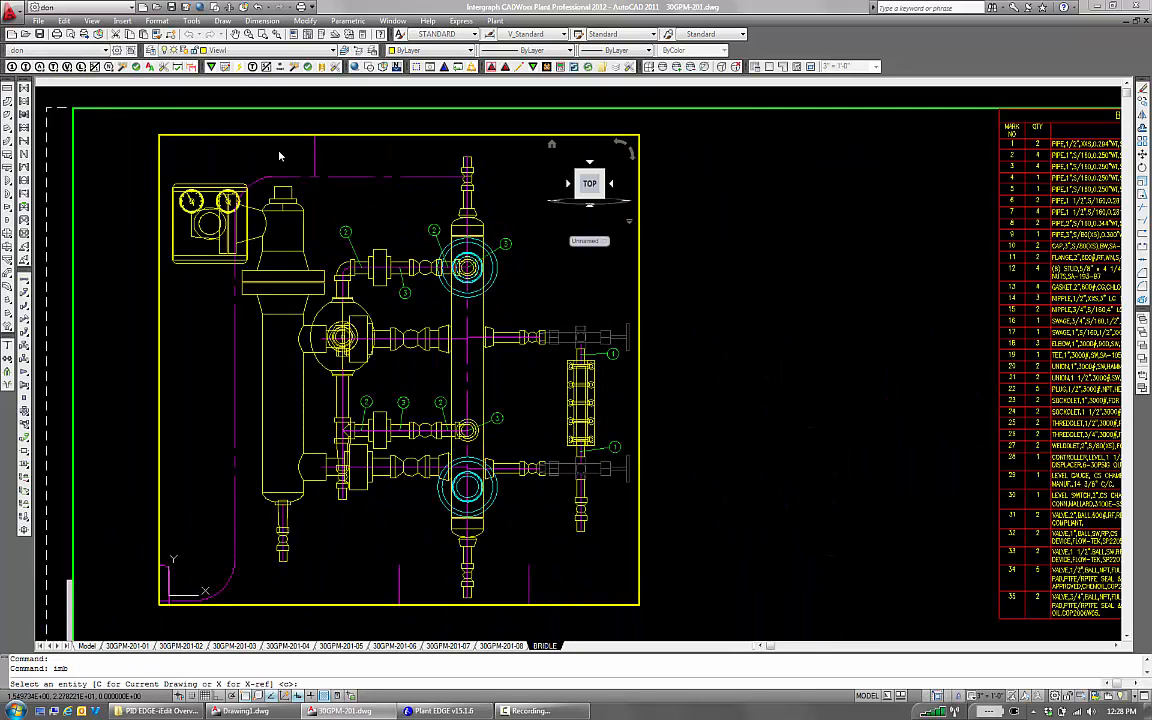
pyautogui.write('imb')
pyautogui.press('Return')
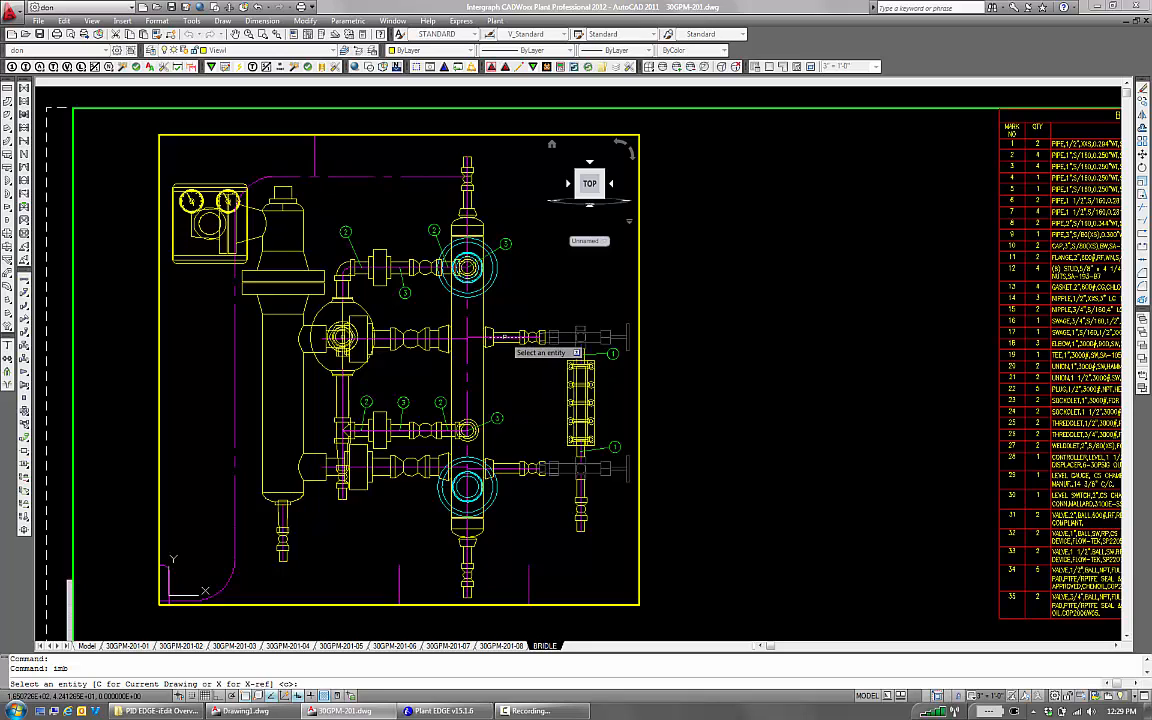
pyautogui.scroll(5, 514, 348)
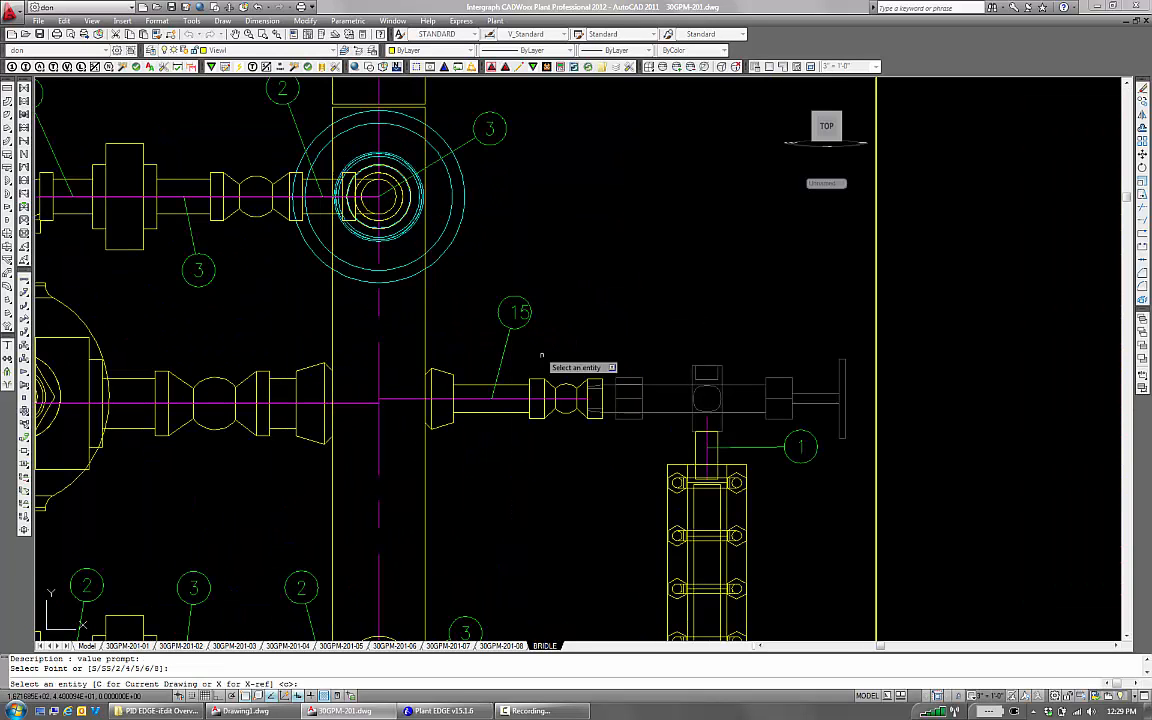
pyautogui.click(565, 393)
pyautogui.click(580, 314)
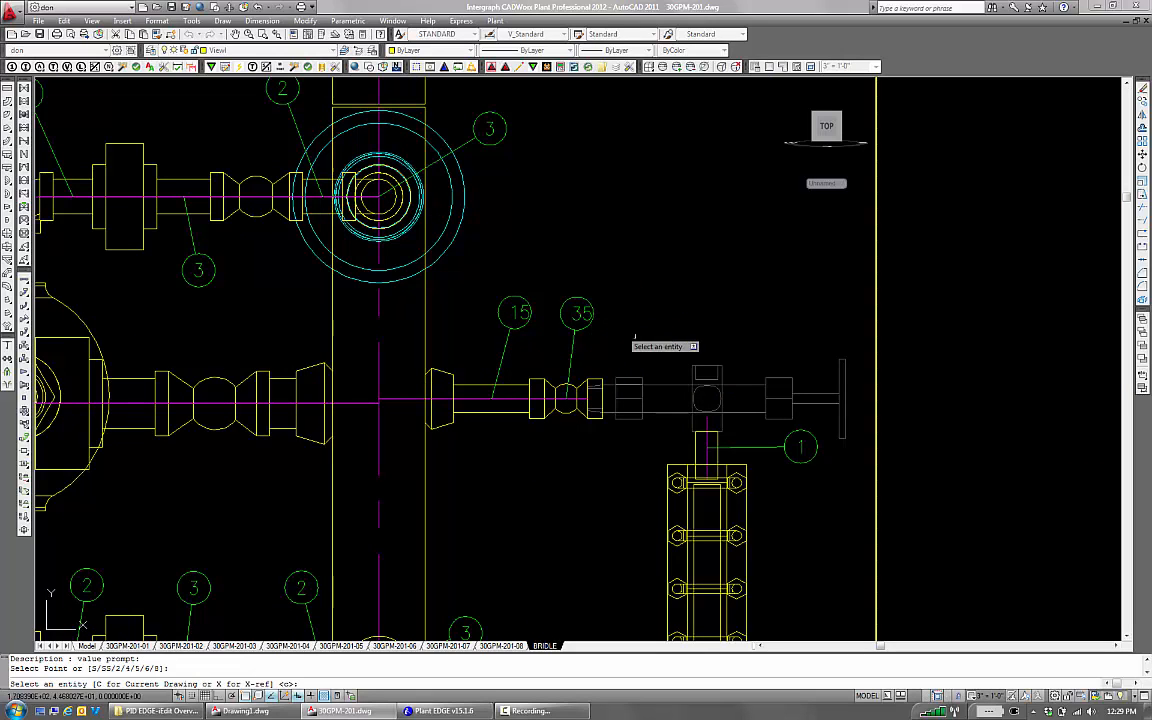
# Place a mark 9 tag beside the vertical 3-inch bridle pipe and end the tag placement
pyautogui.scroll(-4, 631, 296)
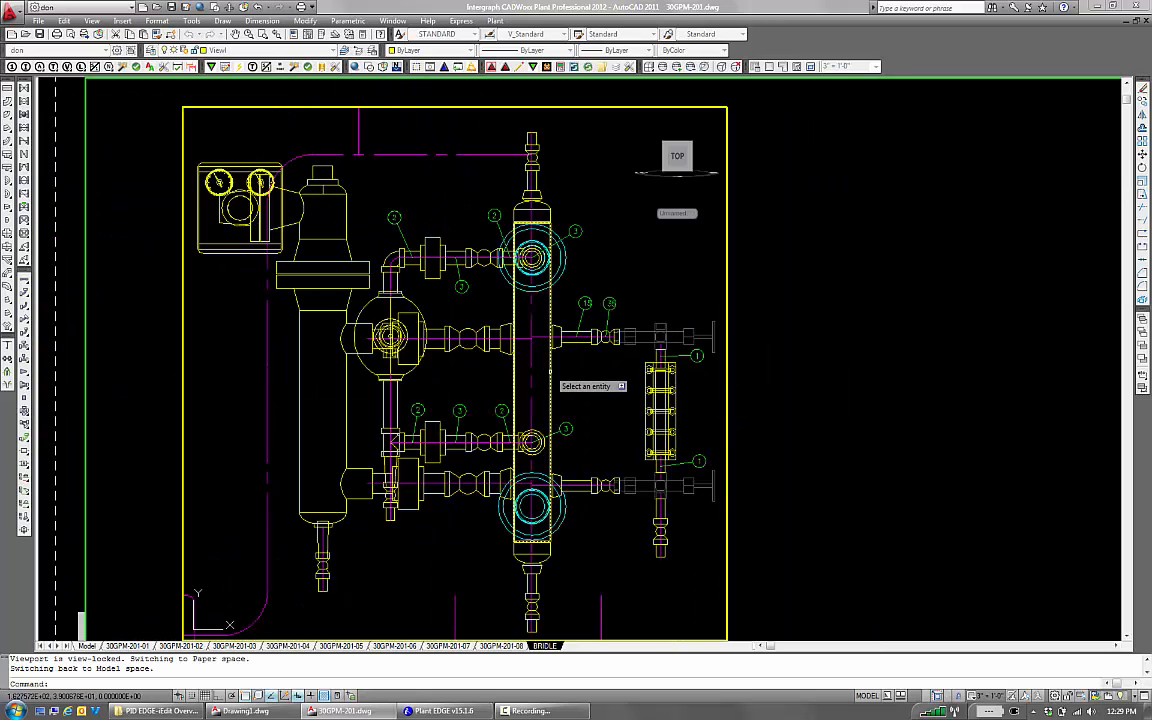
pyautogui.click(545, 368)
pyautogui.scroll(3, 576, 392)
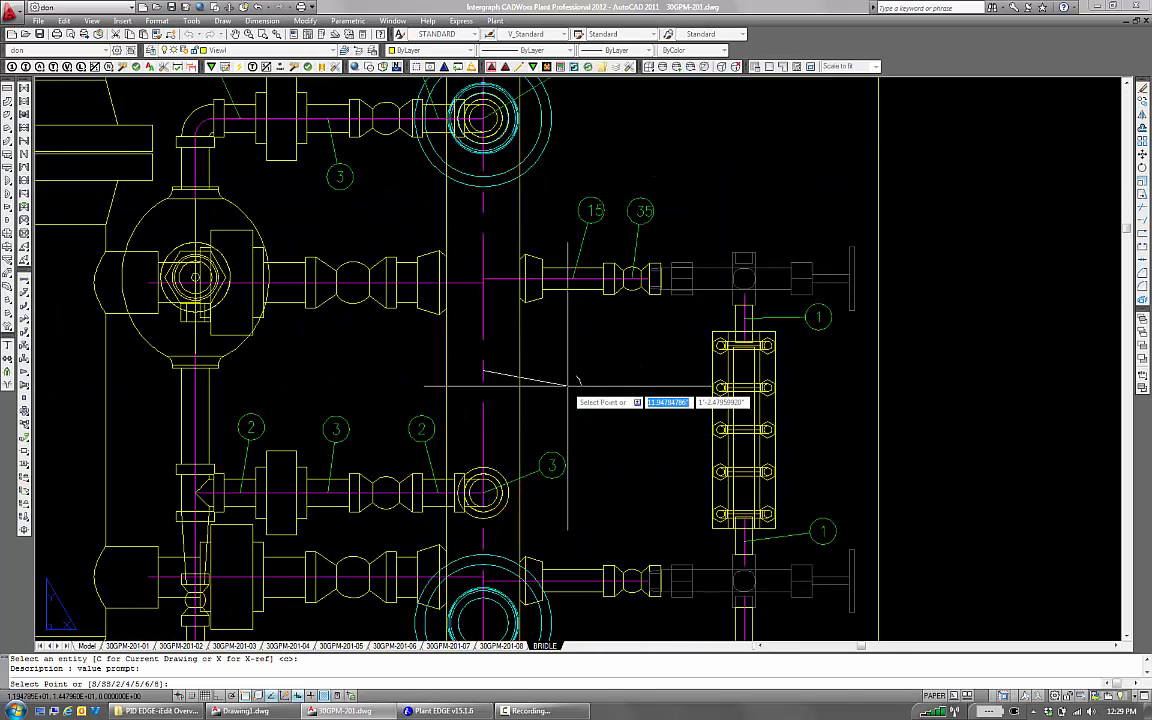
pyautogui.click(570, 394)
pyautogui.press('Escape')
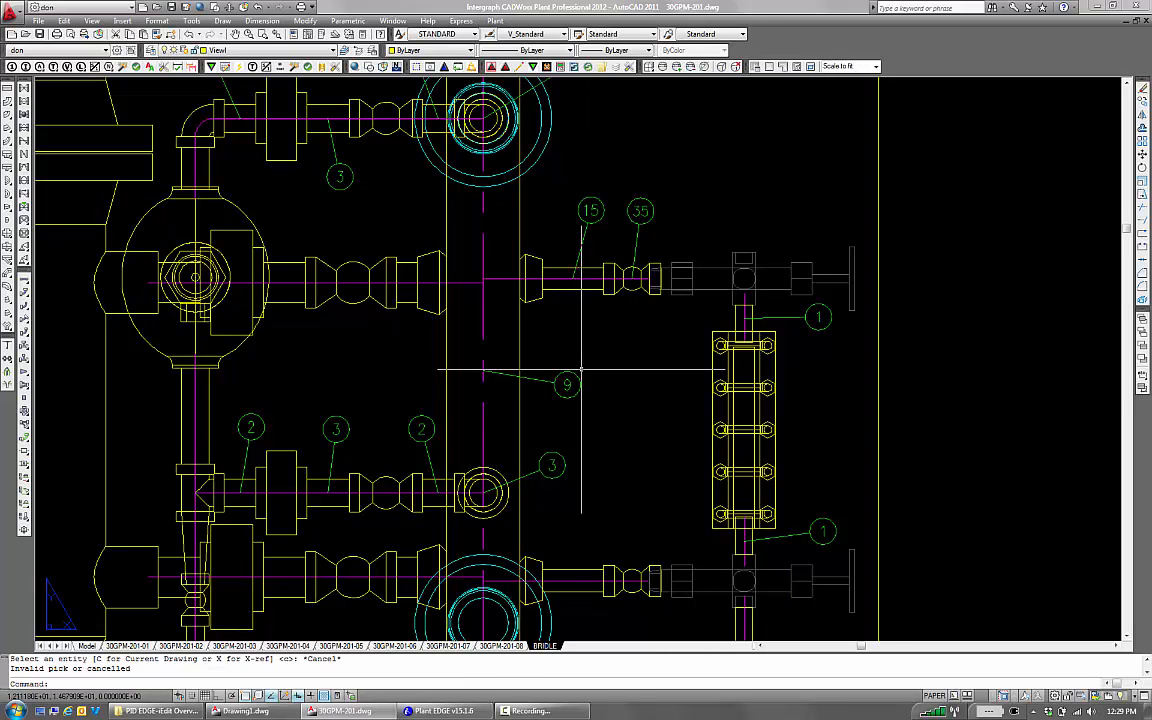
# Place the LG T1B instrument tag beside the level gauge with the iib command and end the placement
pyautogui.scroll(-3, 553, 378)
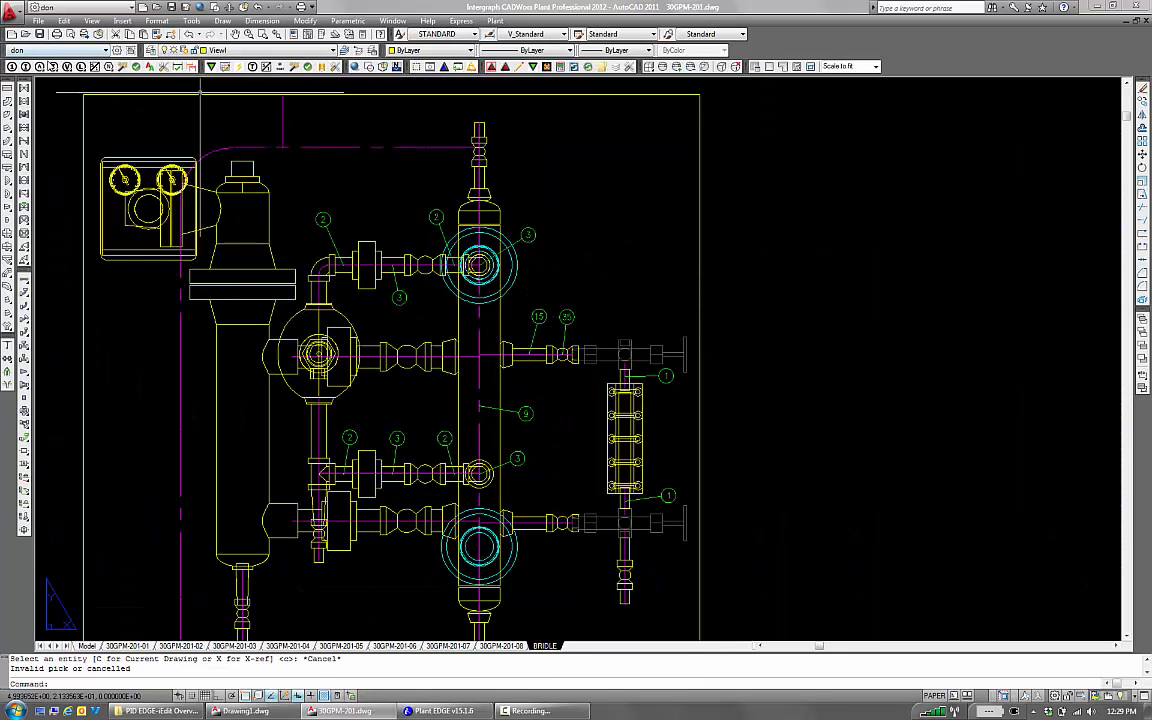
pyautogui.write('lib')
pyautogui.press('Return')
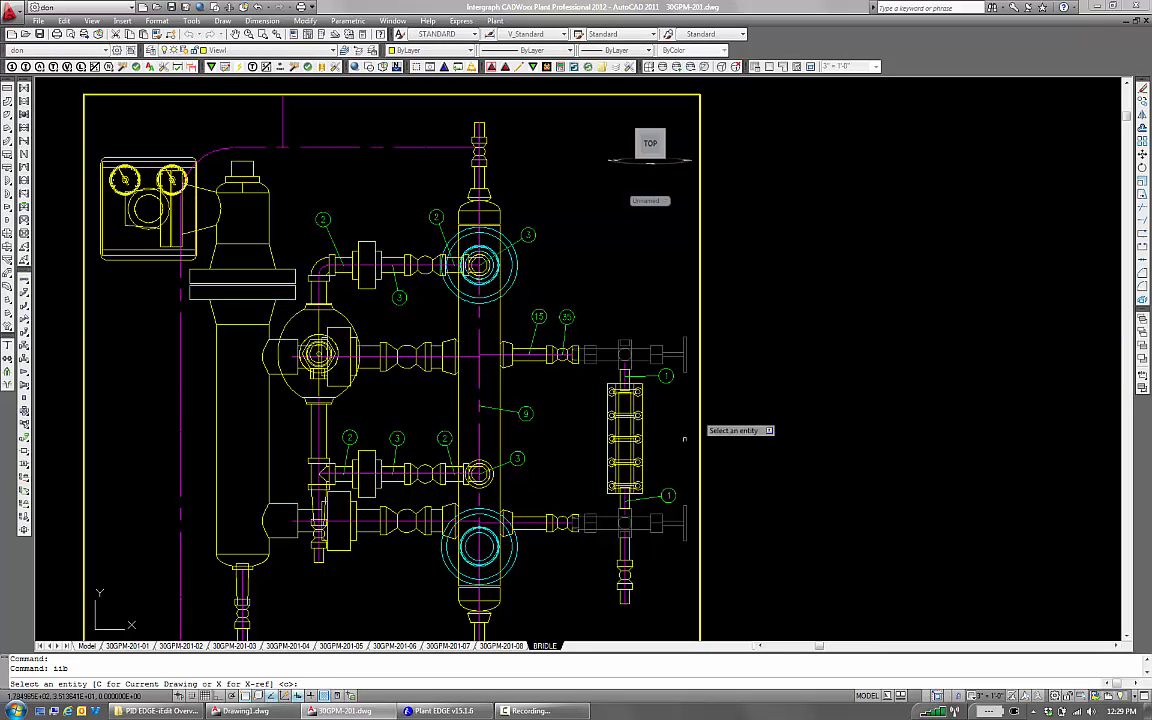
pyautogui.click(640, 455)
pyautogui.scroll(3, 720, 445)
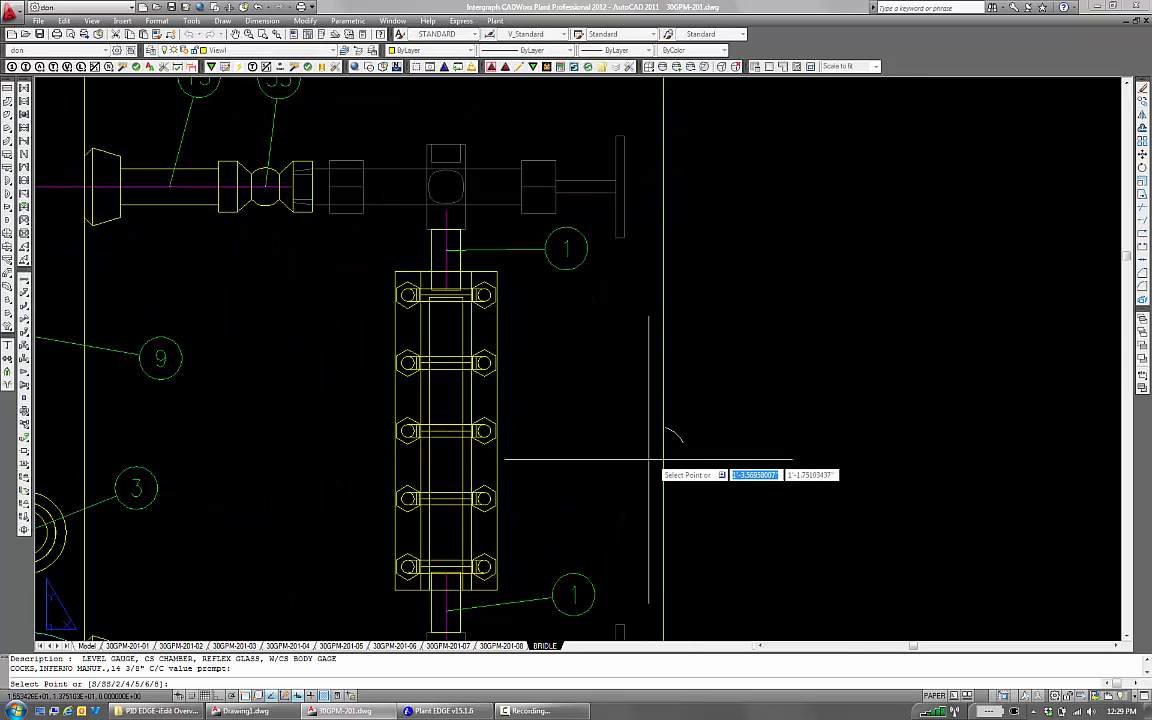
pyautogui.click(633, 458)
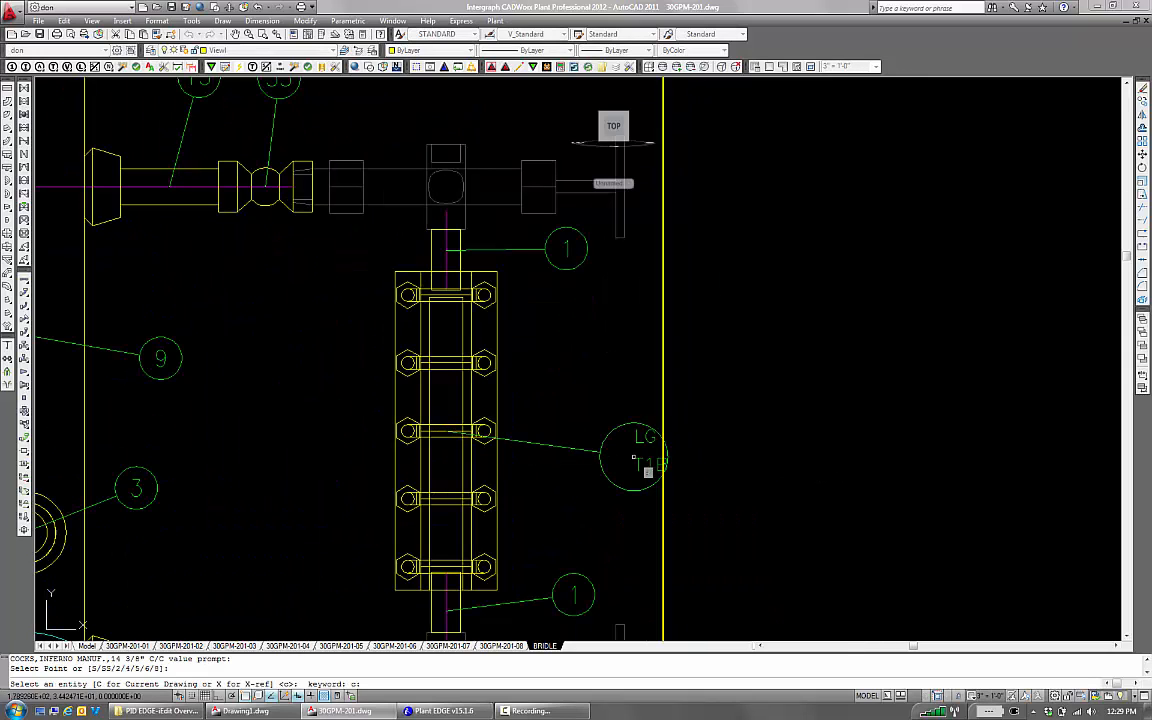
pyautogui.press('Escape')
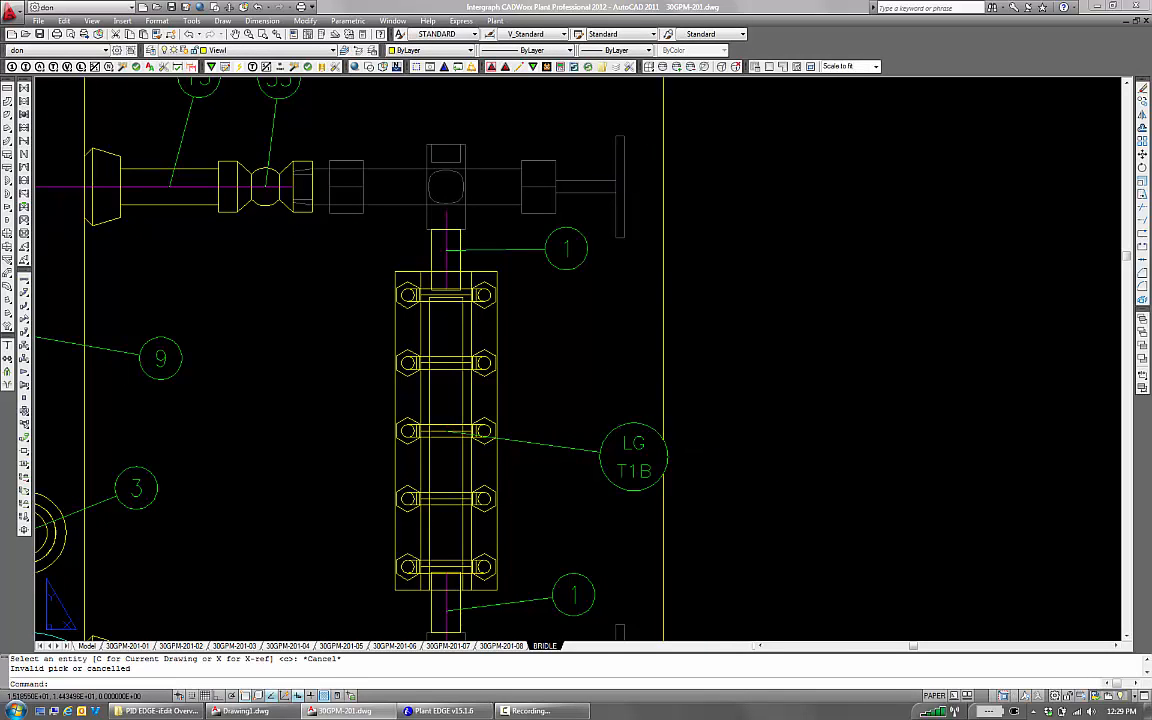
# Add a mark 29 tag for the level gauge with placement option 4, attached to the outer edge of the LG T1B tag
pyautogui.write('lmb')
pyautogui.press('Return')
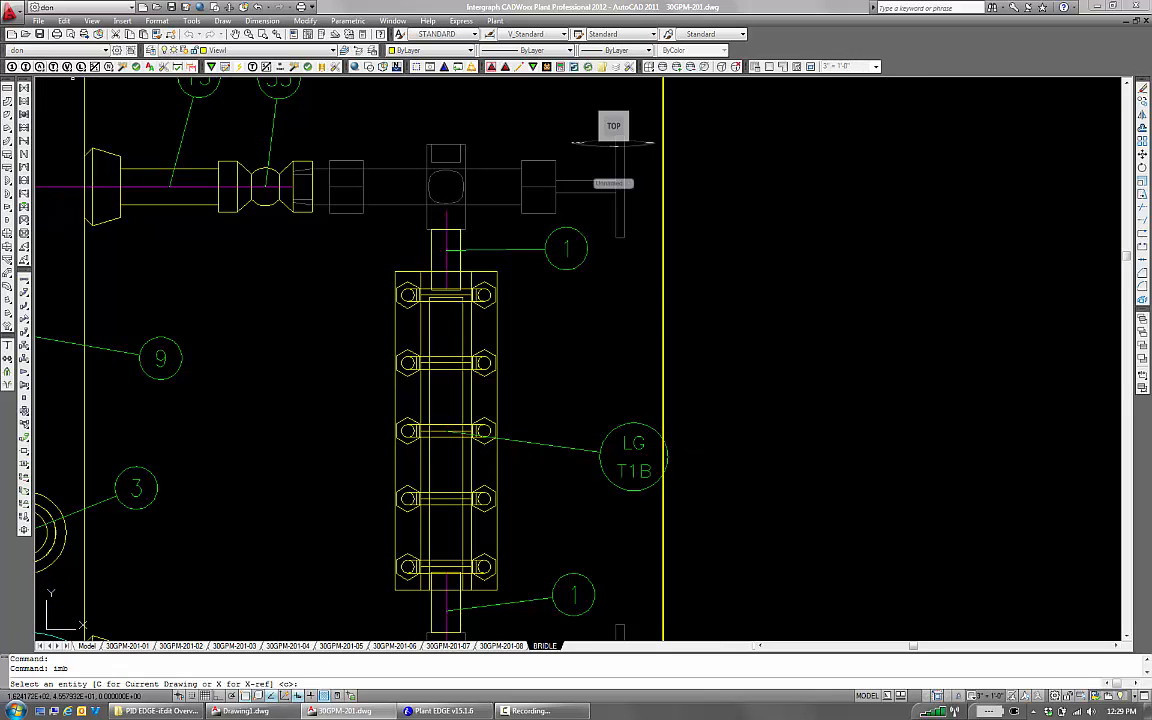
pyautogui.click(494, 410)
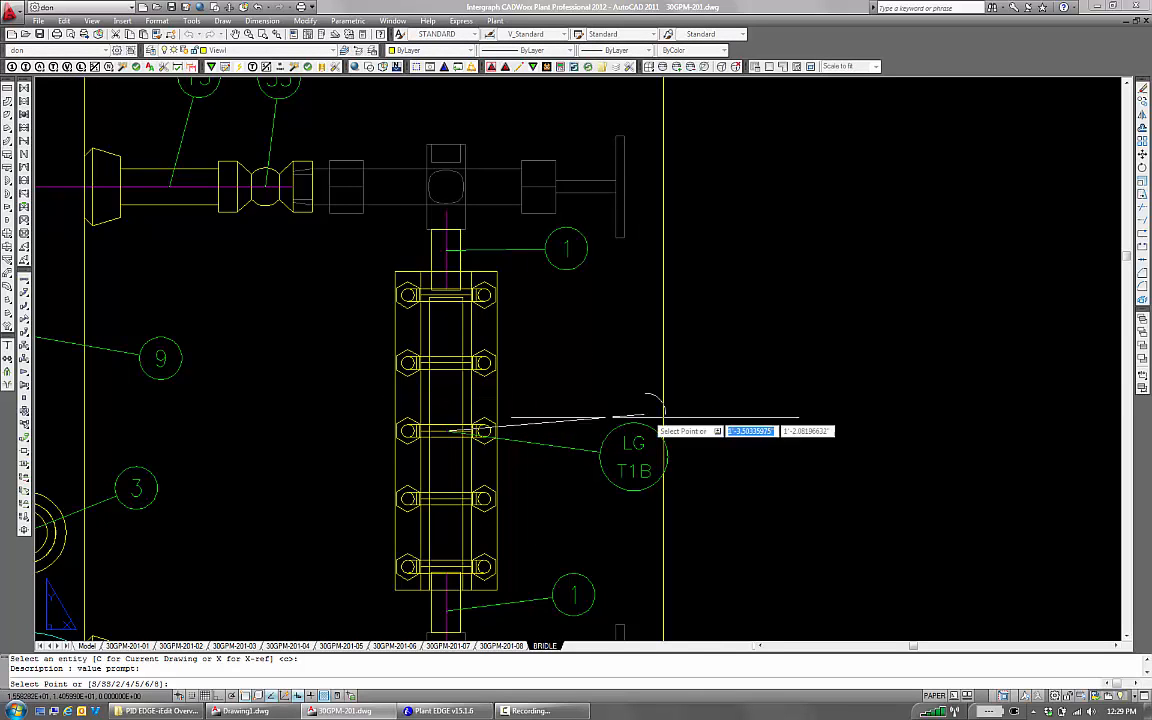
pyautogui.scroll(2, 686, 466)
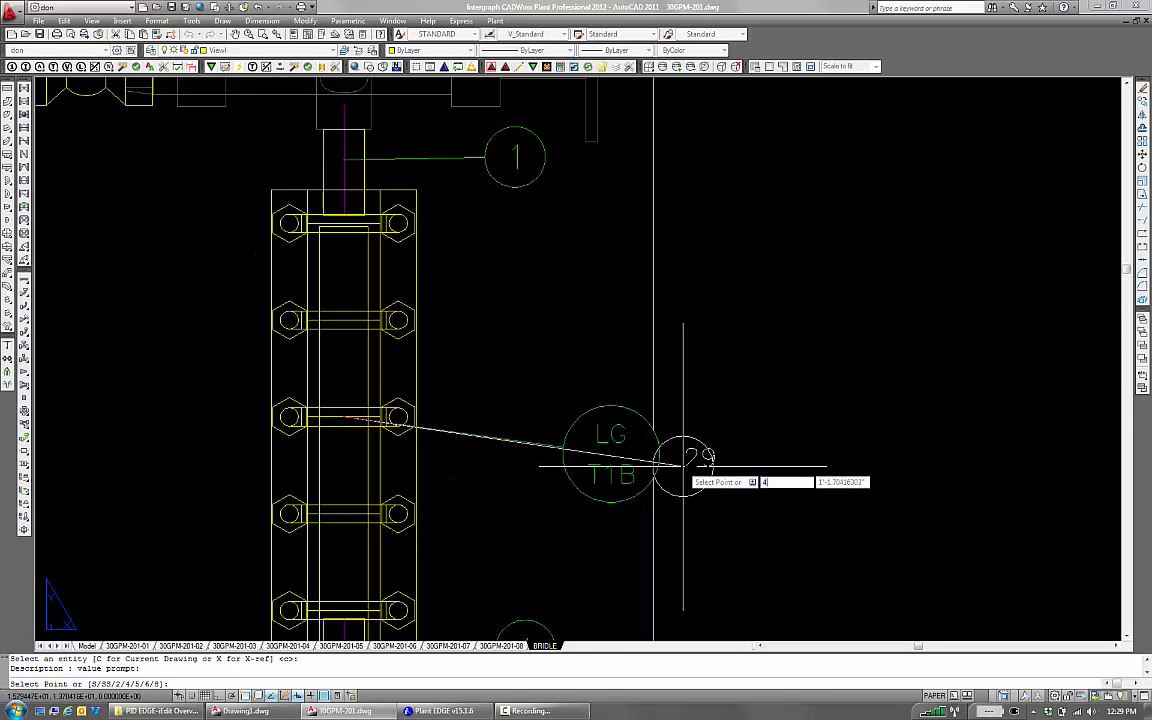
pyautogui.write('4')
pyautogui.press('Return')
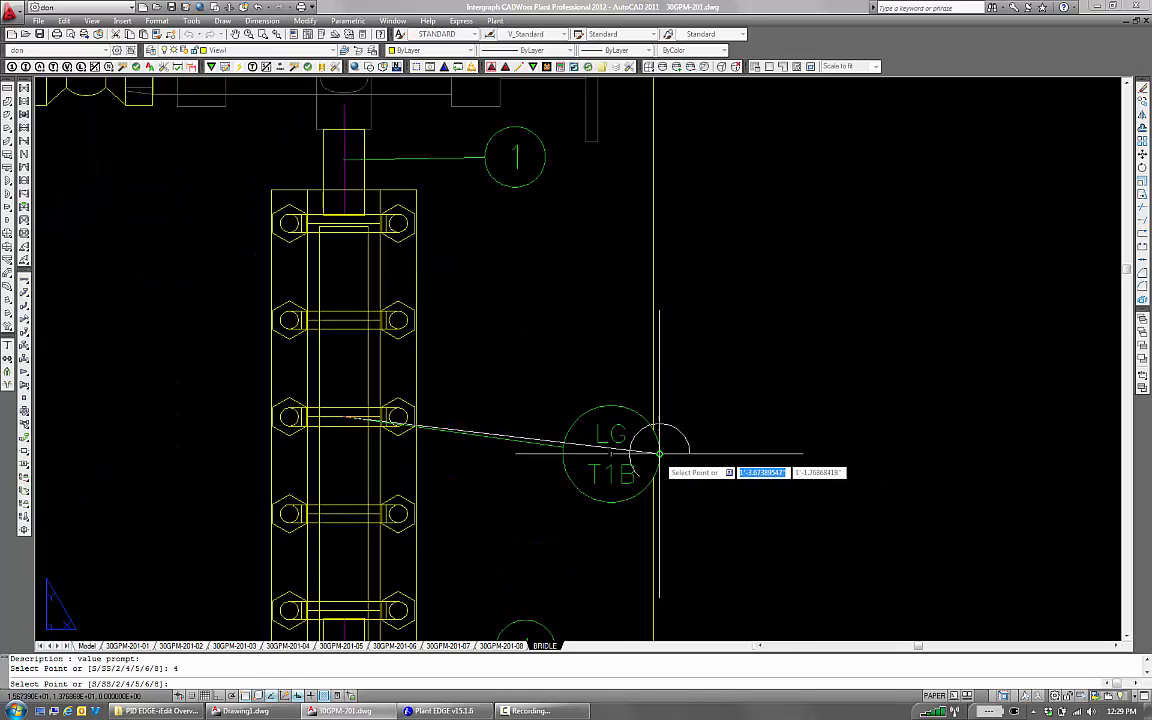
pyautogui.click(659, 453)
pyautogui.press('Escape')
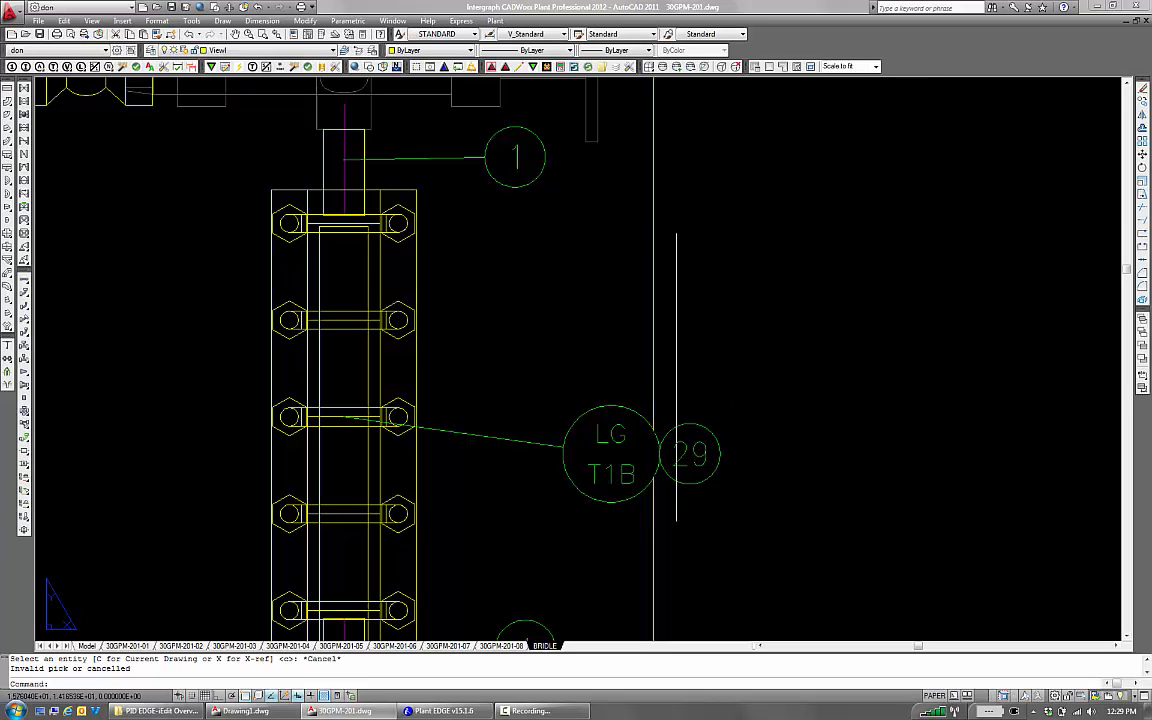
# Delete the level gauge with its upper and lower connection piping and valves from the model through the bridle viewport
pyautogui.scroll(-5, 549, 388)
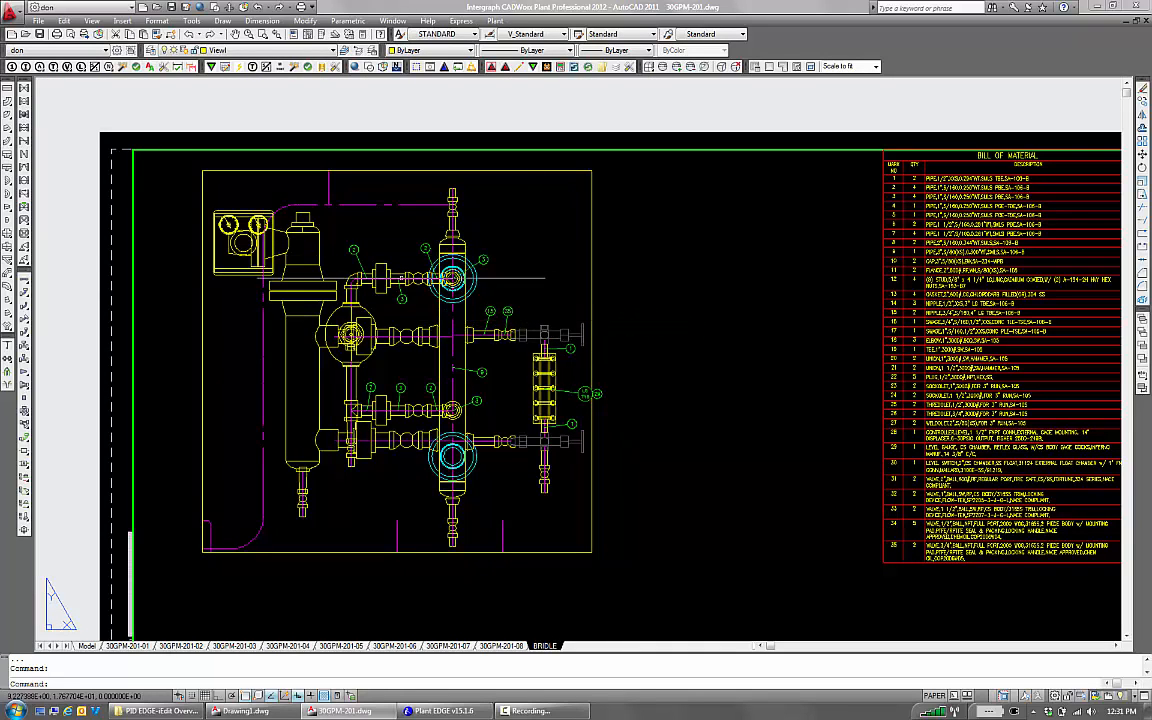
pyautogui.scroll(2, 571, 315)
pyautogui.doubleClick(571, 293)
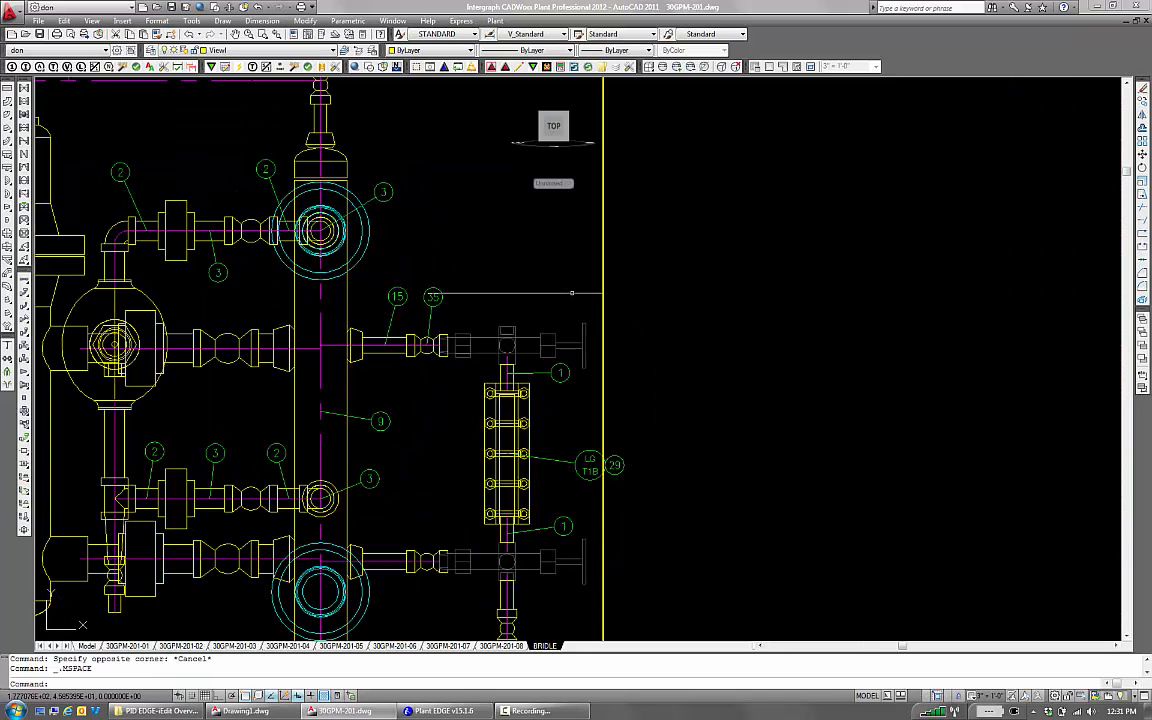
pyautogui.click(571, 293)
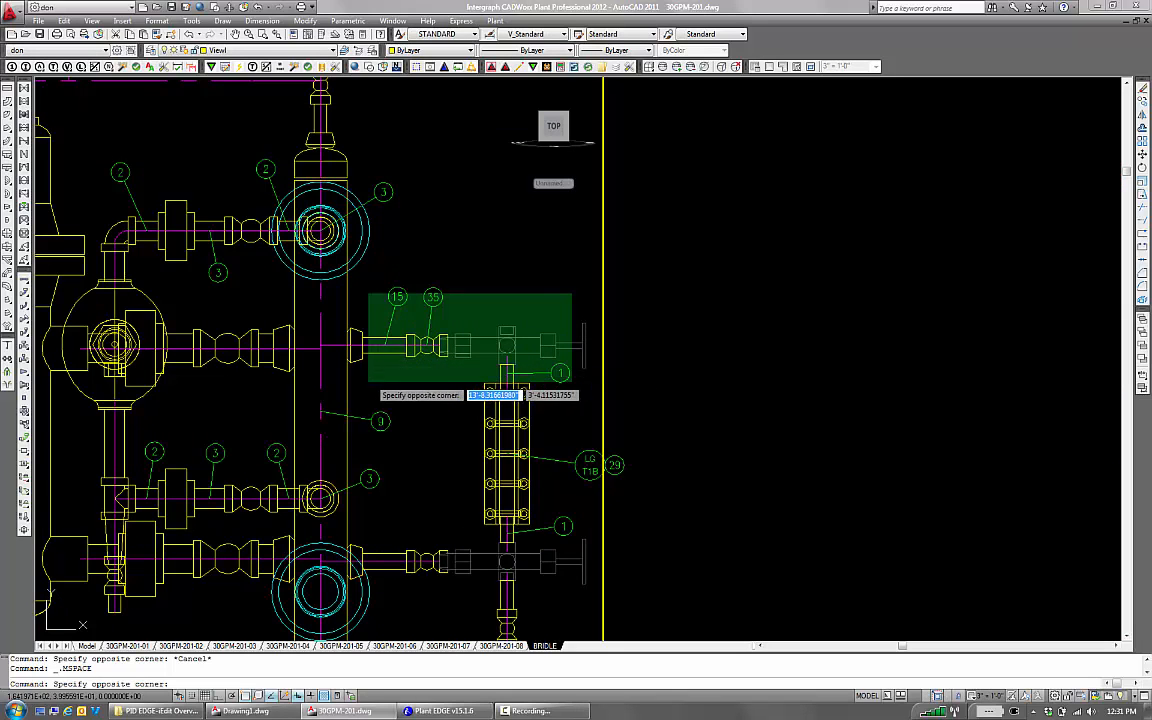
pyautogui.click(355, 352)
pyautogui.scroll(-3, 461, 321)
pyautogui.scroll(3, 461, 321)
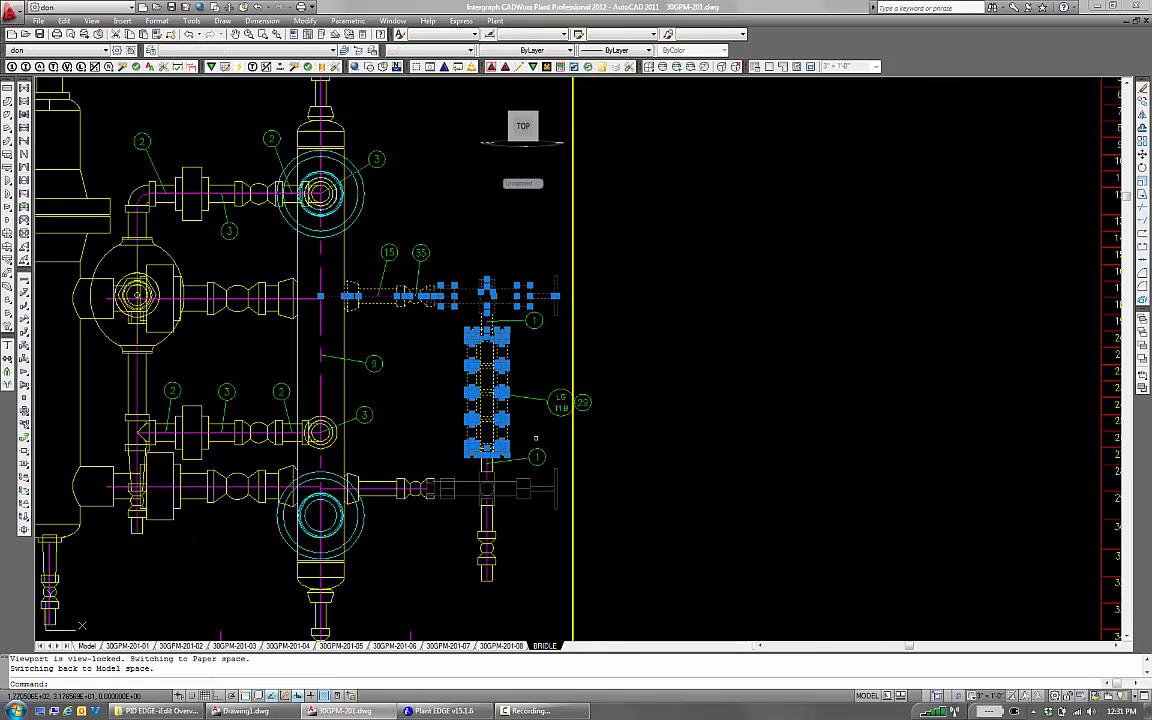
pyautogui.click(535, 438)
pyautogui.click(400, 580)
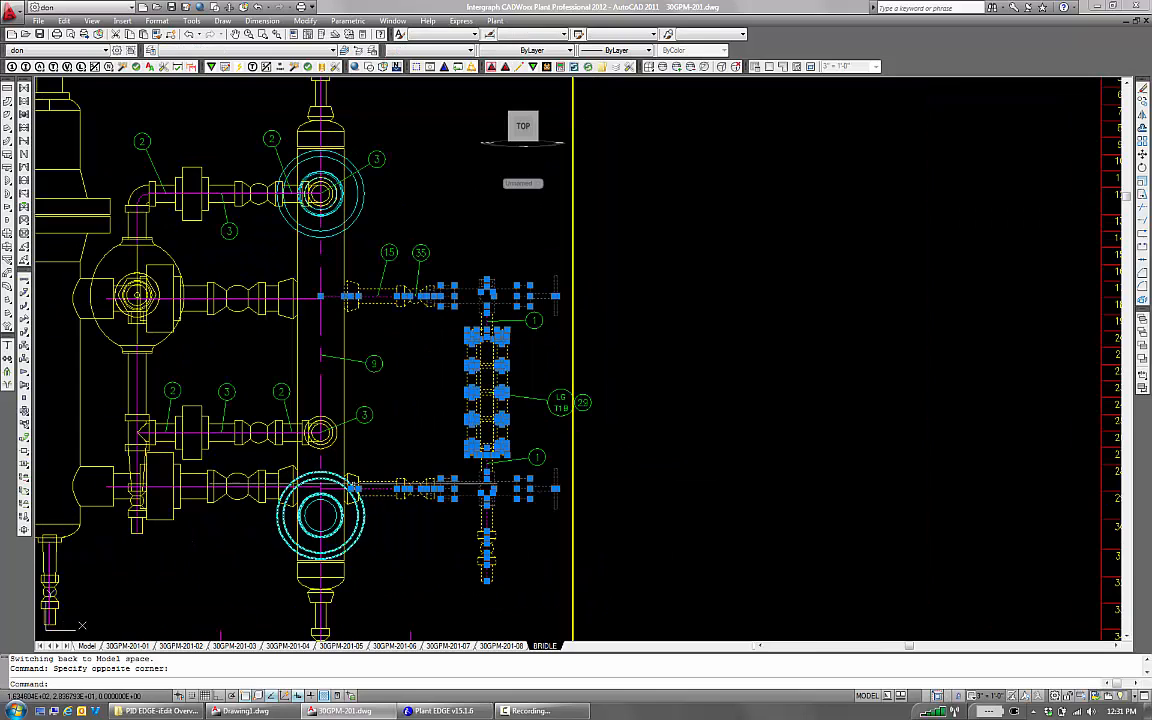
pyautogui.press('Delete')
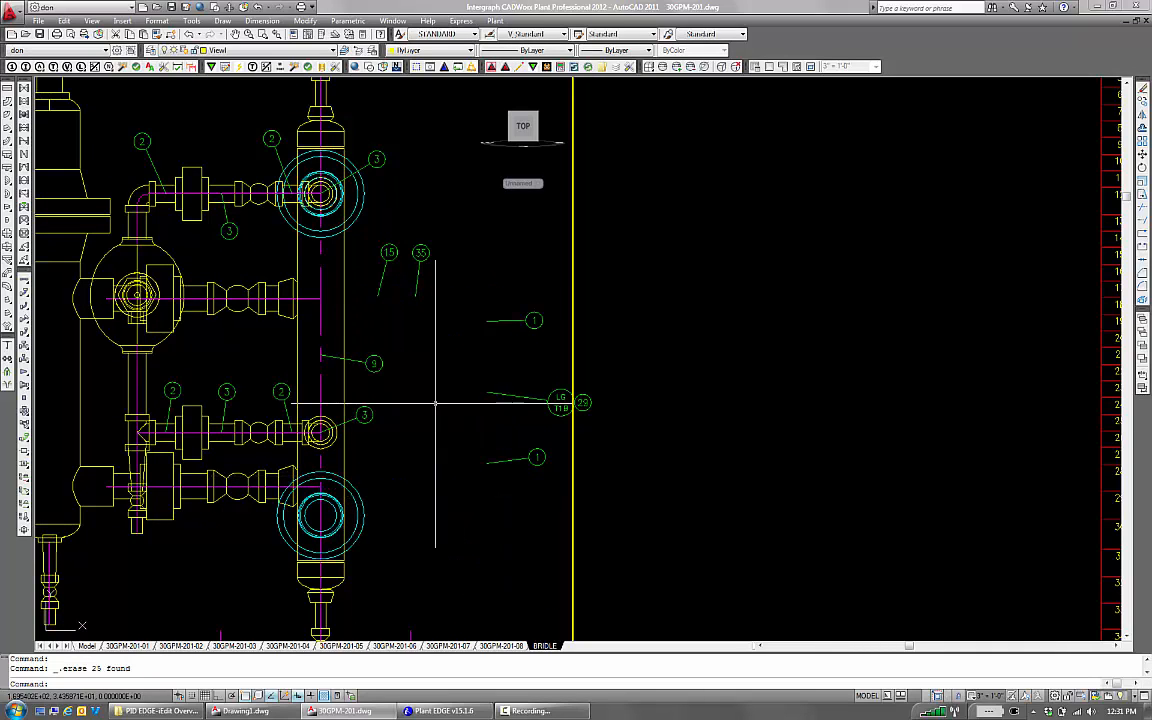
# Return to paper space and delete the orphaned tags 15, 35, 1, LG T1B and 29 of the removed level gauge assembly
pyautogui.scroll(-2, 432, 399)
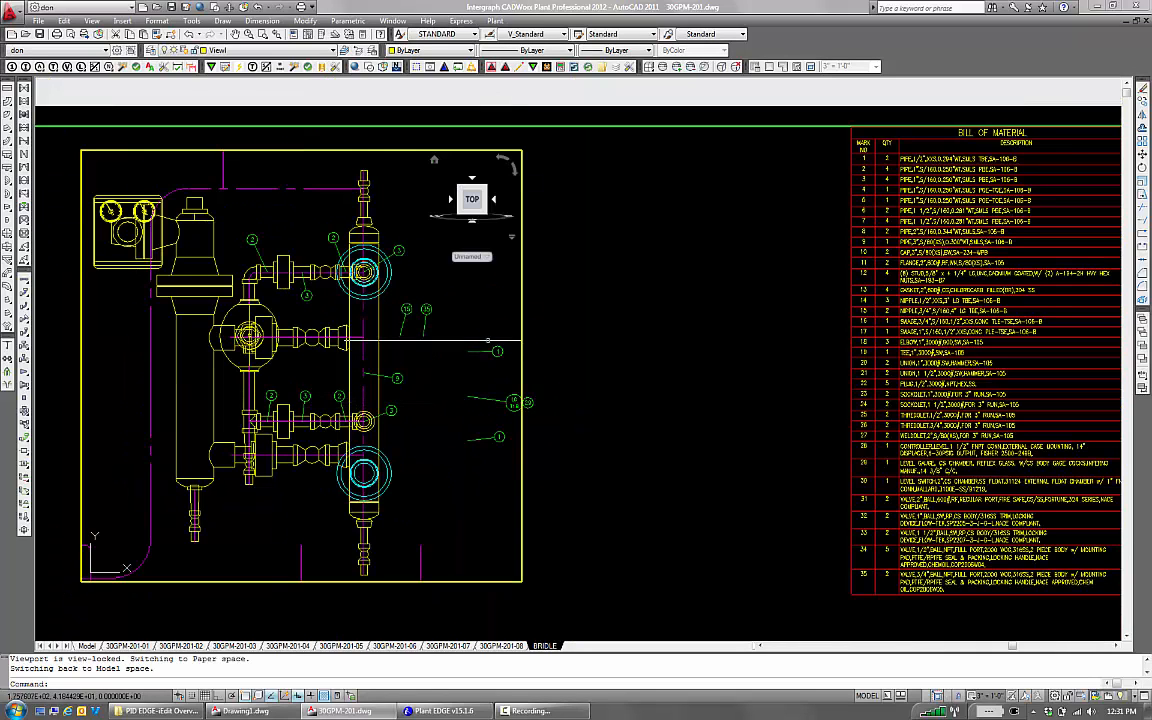
pyautogui.doubleClick(607, 349)
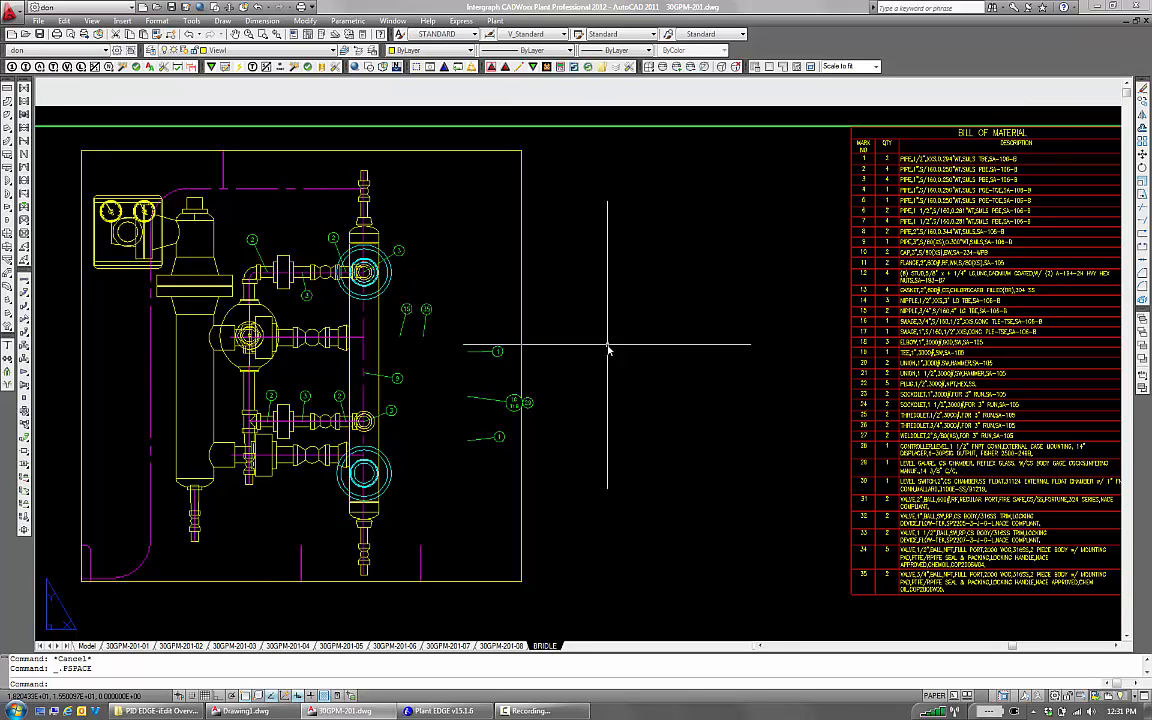
pyautogui.scroll(2, 480, 342)
pyautogui.click(463, 290)
pyautogui.click(358, 343)
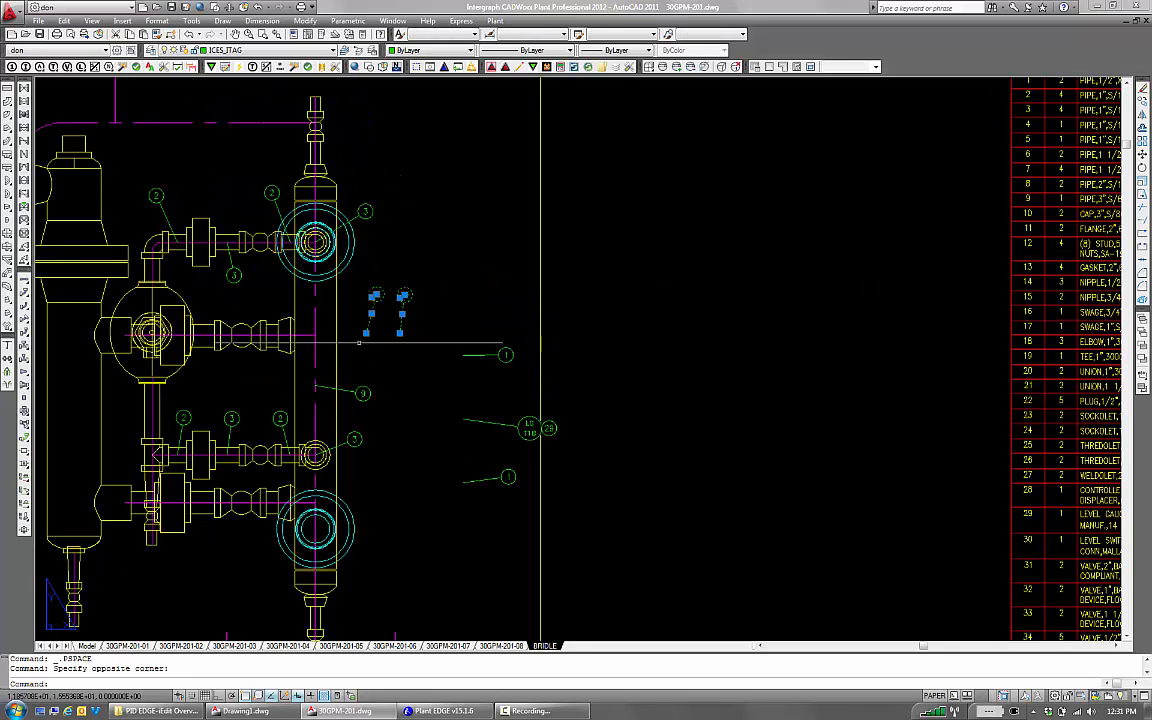
pyautogui.click(432, 334)
pyautogui.click(638, 548)
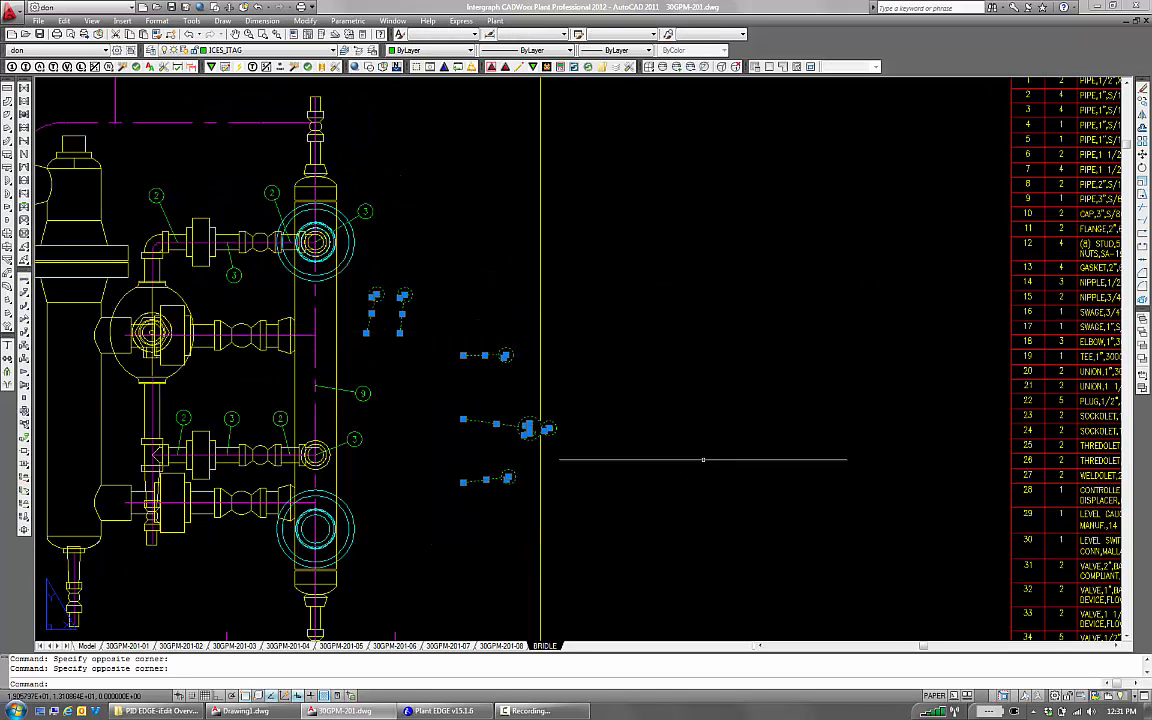
pyautogui.press('Delete')
# Delete the existing bill of material table from the bridle sheet
pyautogui.scroll(-5, 600, 420)
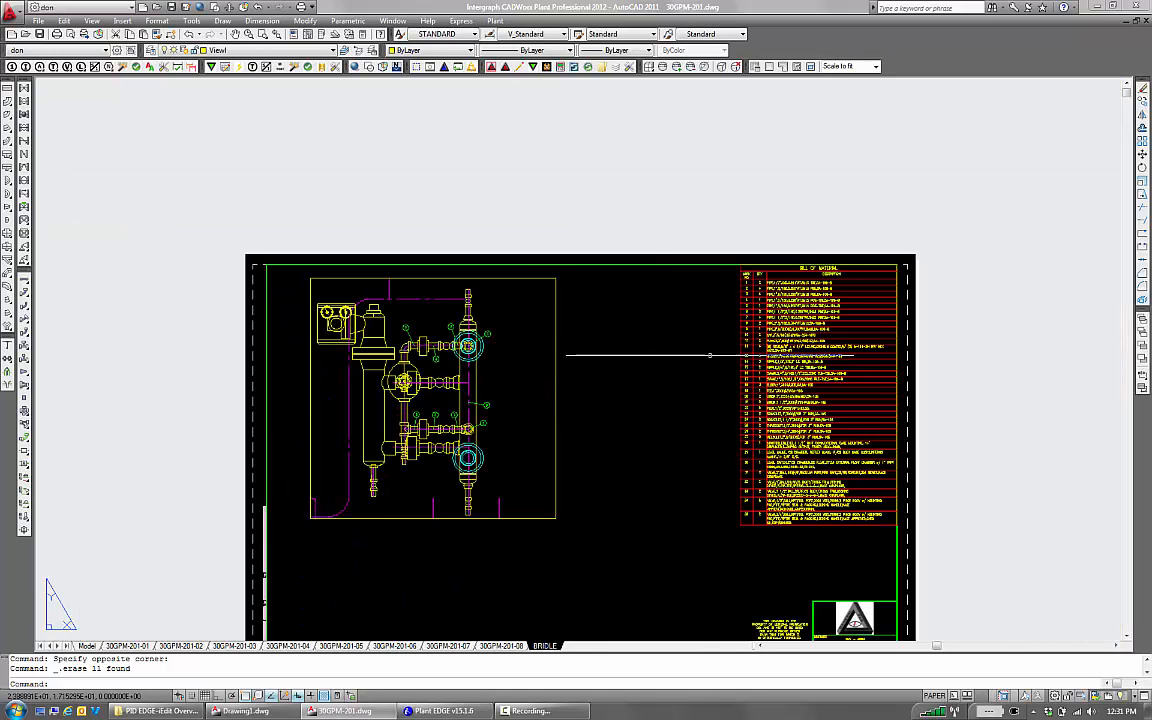
pyautogui.scroll(2, 710, 355)
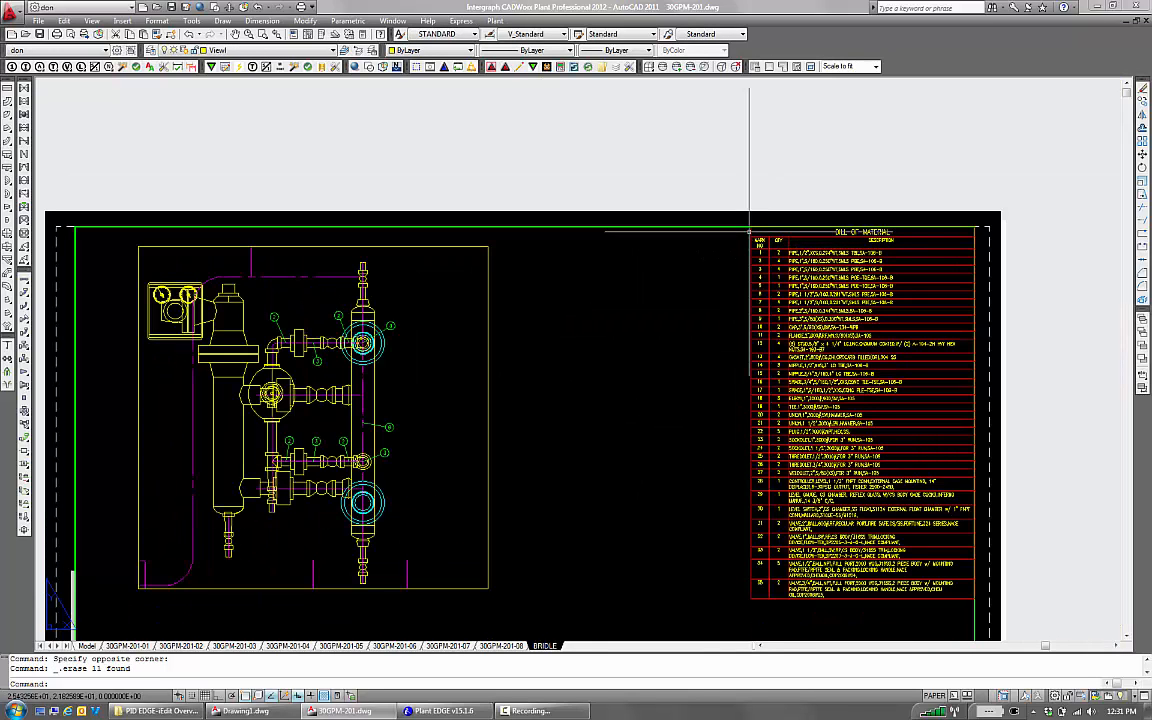
pyautogui.click(749, 232)
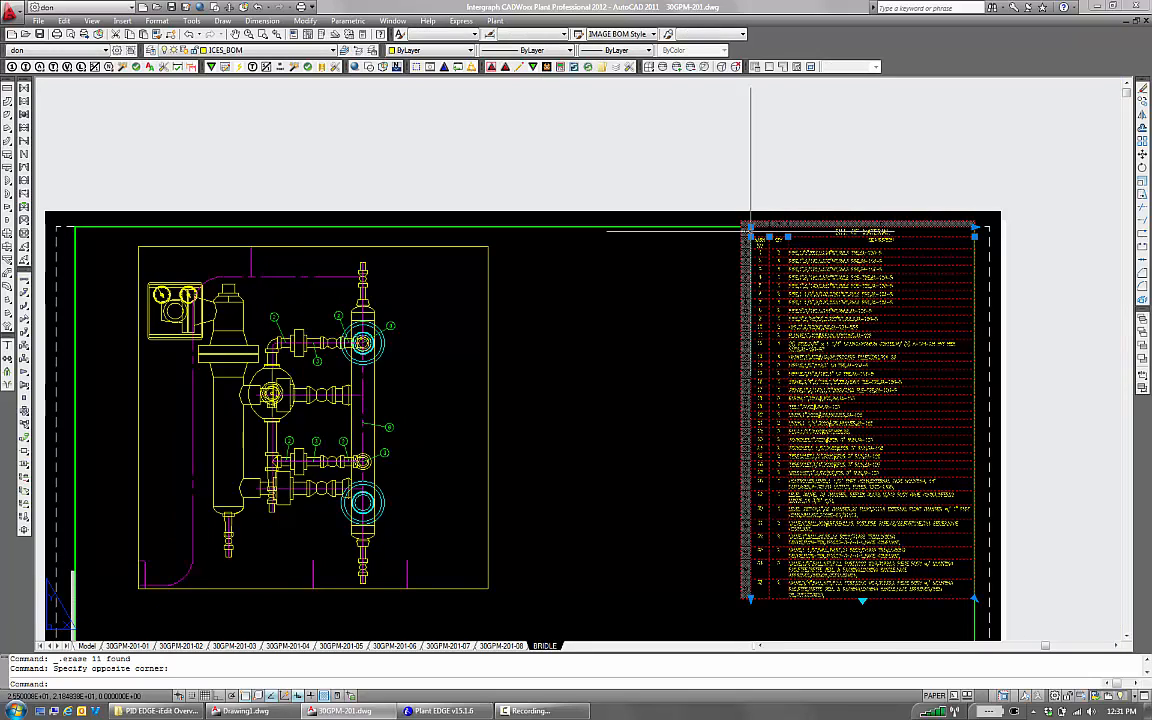
pyautogui.press('Delete')
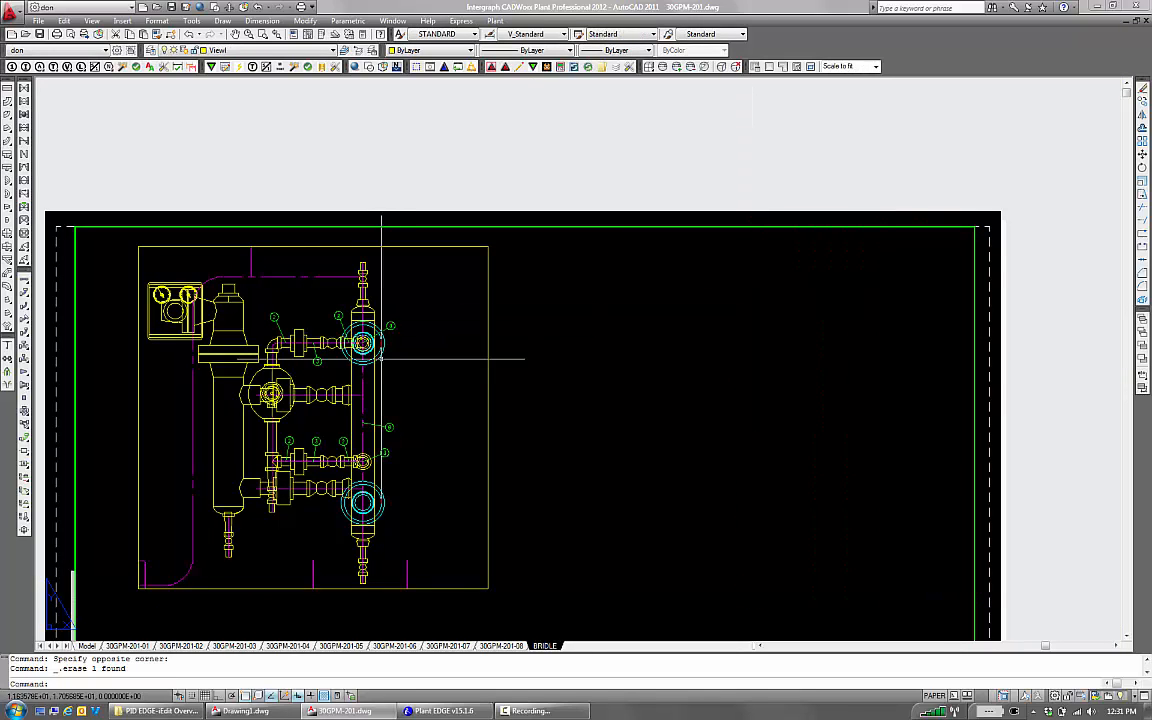
# Window-select all remaining bridle components through the viewport to load them into Plant EDGE
pyautogui.scroll(2, 390, 360)
pyautogui.scroll(-6, 560, 310)
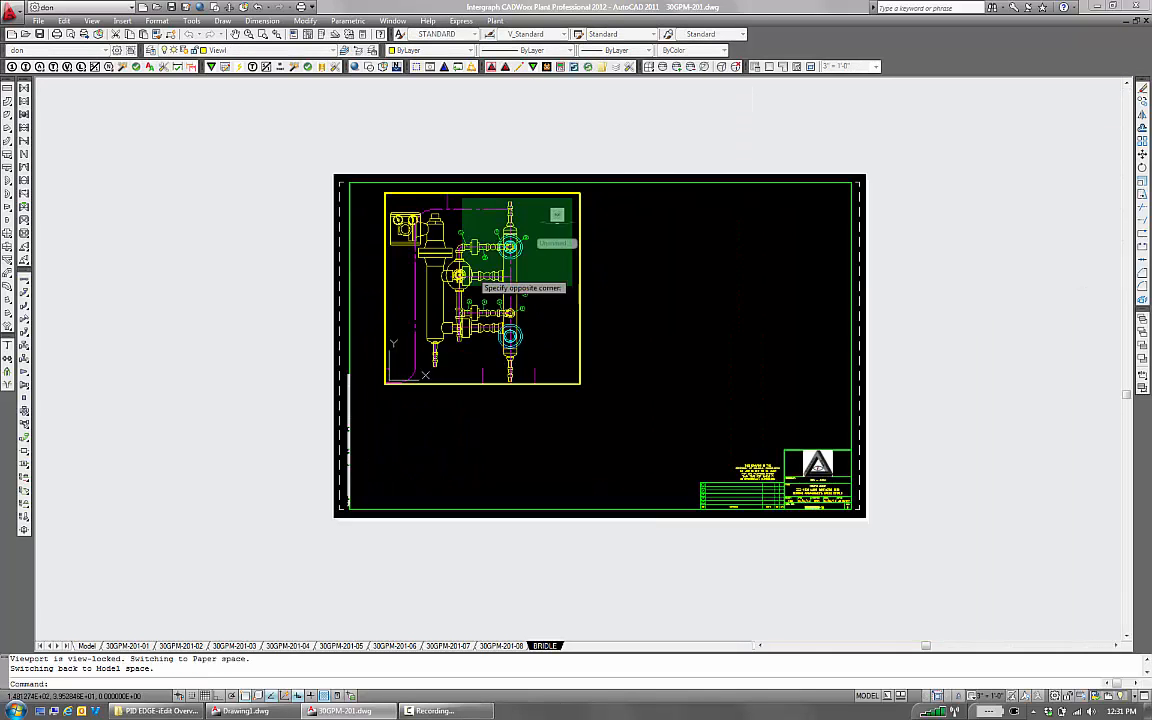
pyautogui.click(572, 198)
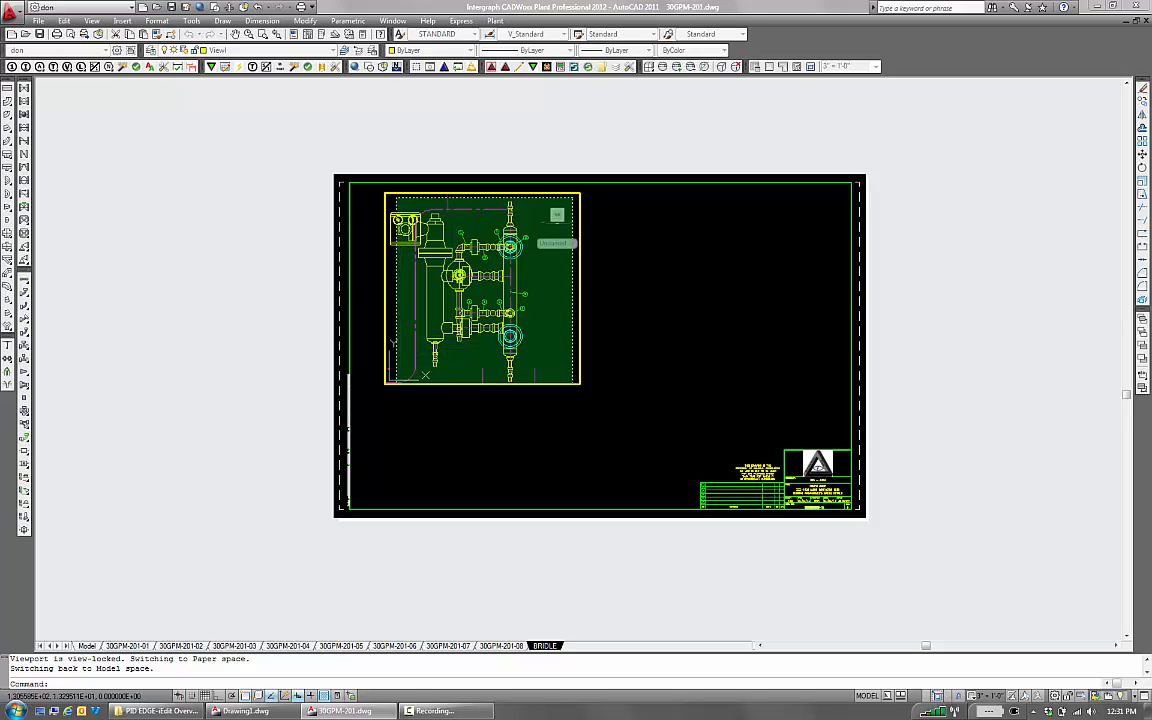
pyautogui.click(400, 382)
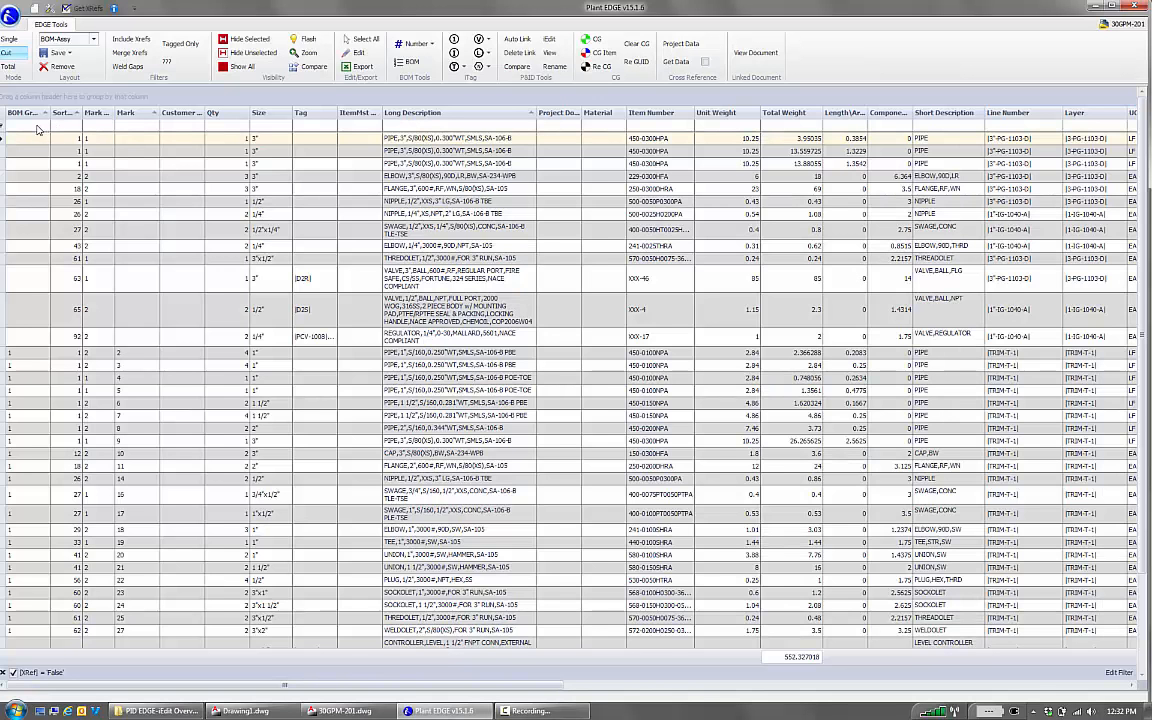
# Filter the component list to BOM group 1, select all of its rows and auto-number their marks
pyautogui.click(38, 126)
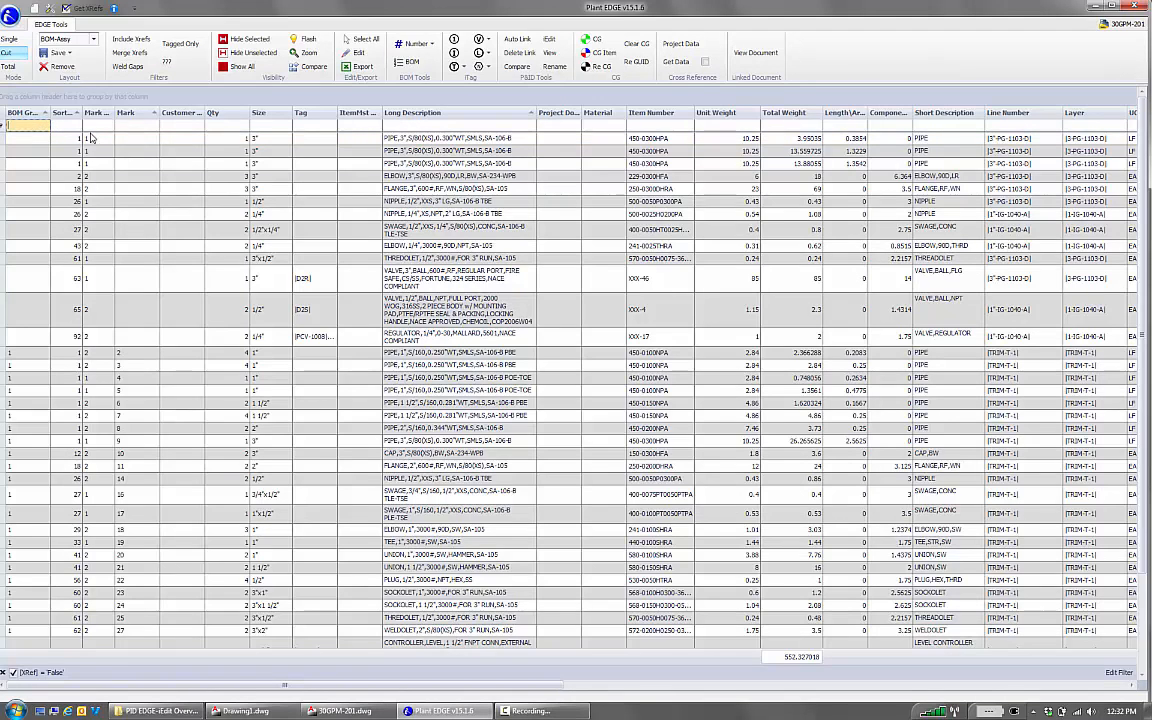
pyautogui.write('1')
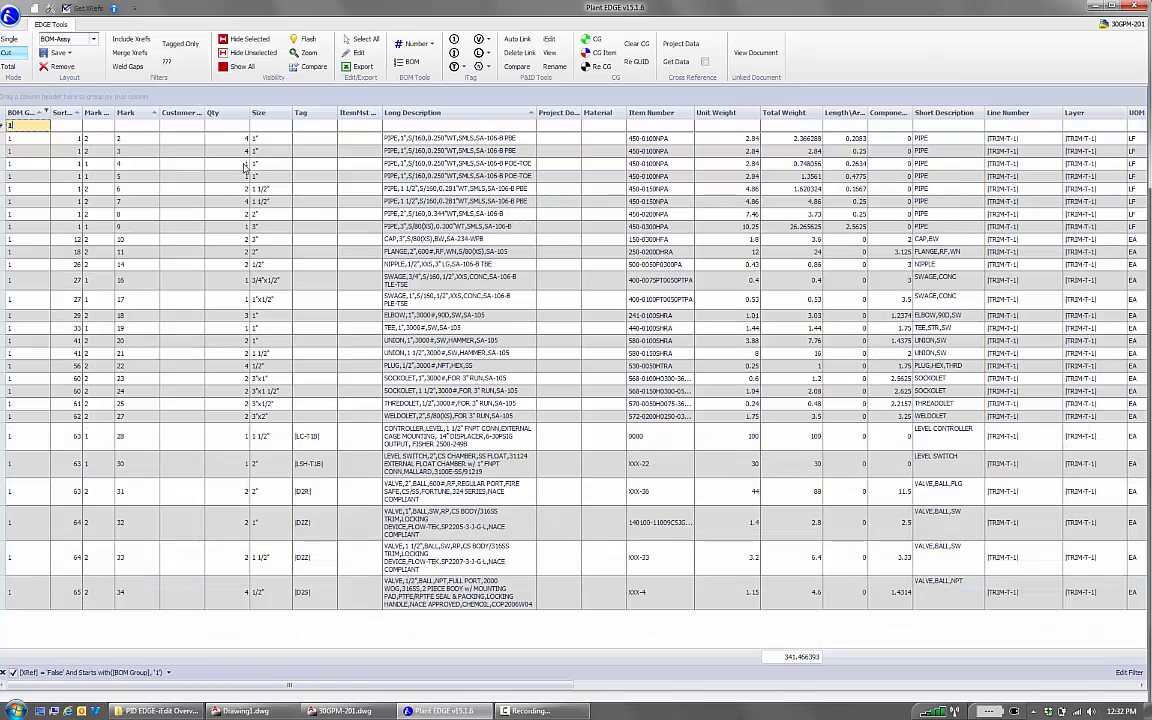
pyautogui.click(366, 42)
pyautogui.click(415, 44)
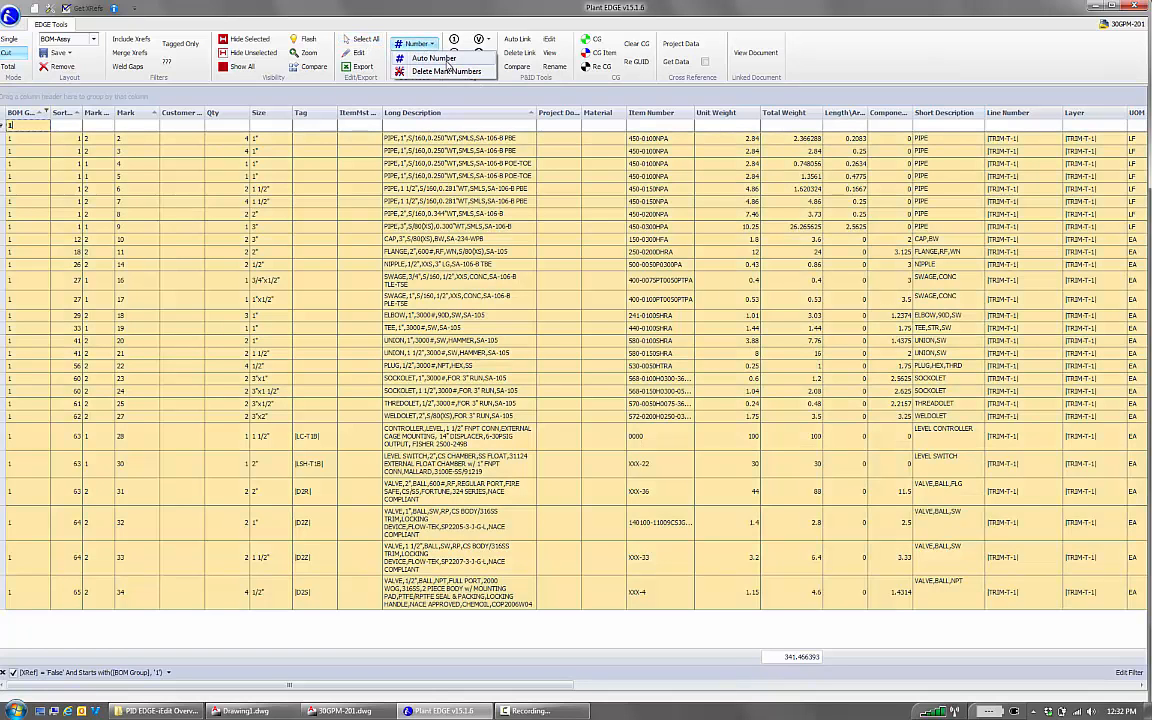
pyautogui.click(440, 58)
pyautogui.click(585, 398)
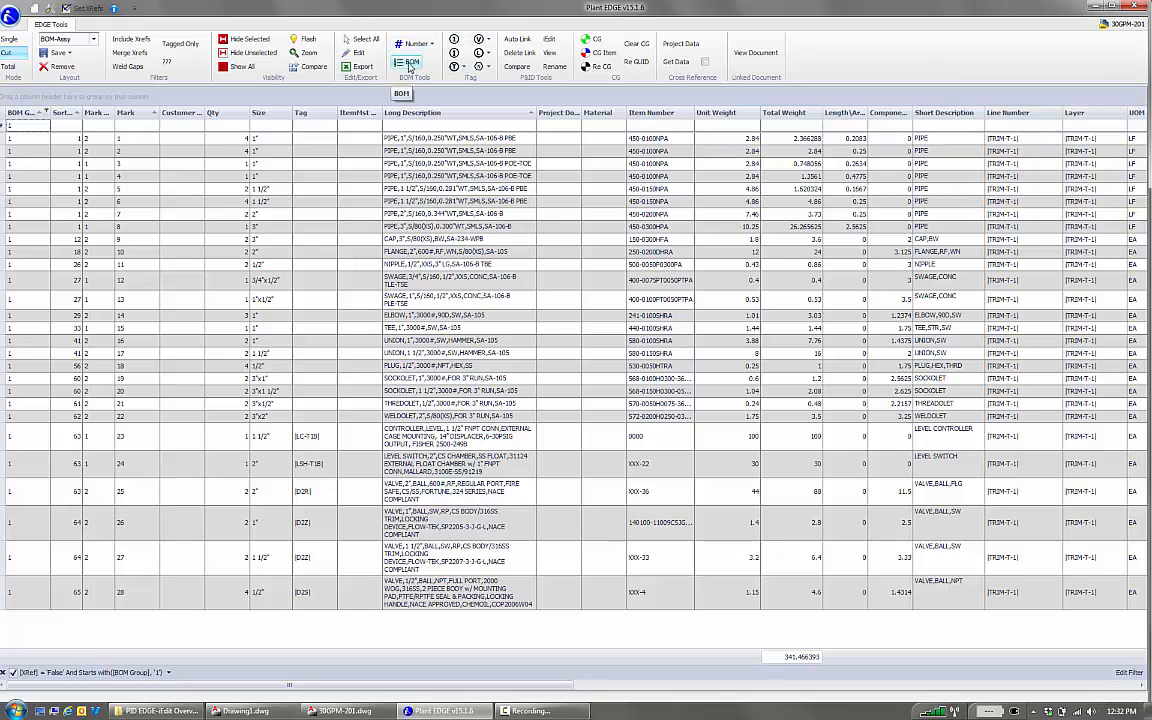
# Insert a new bill of material in the IMAGE BOM style at the upper-right border corner of the bridle sheet
pyautogui.click(410, 63)
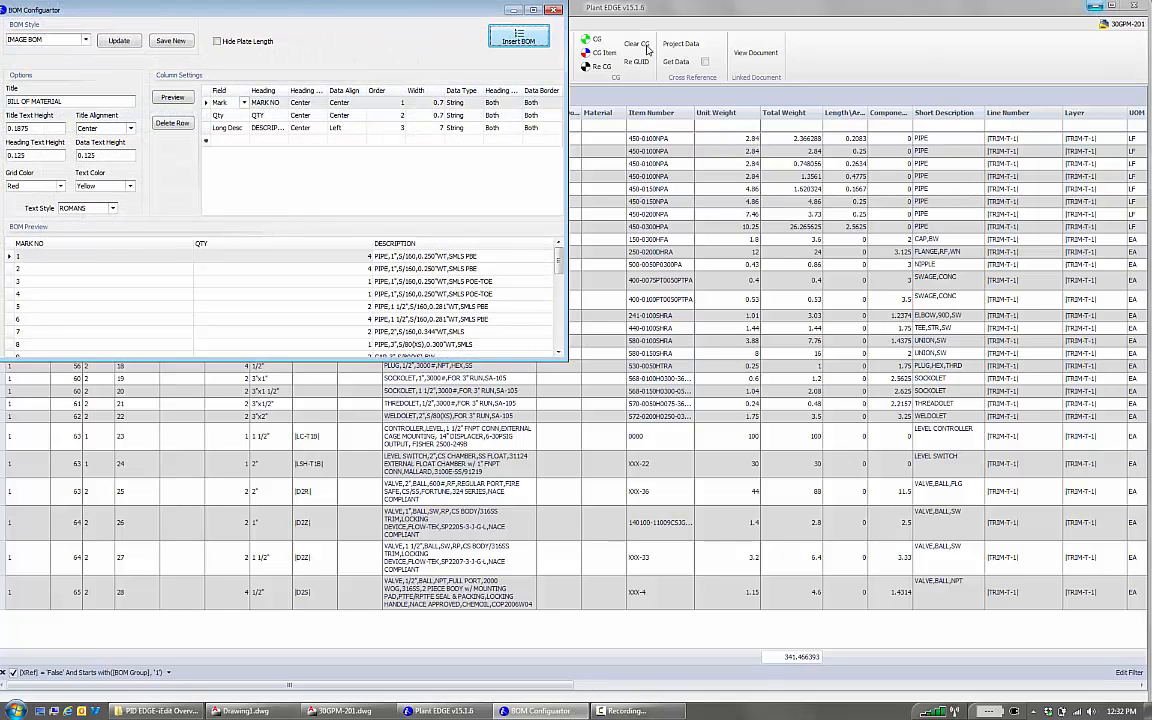
pyautogui.click(533, 37)
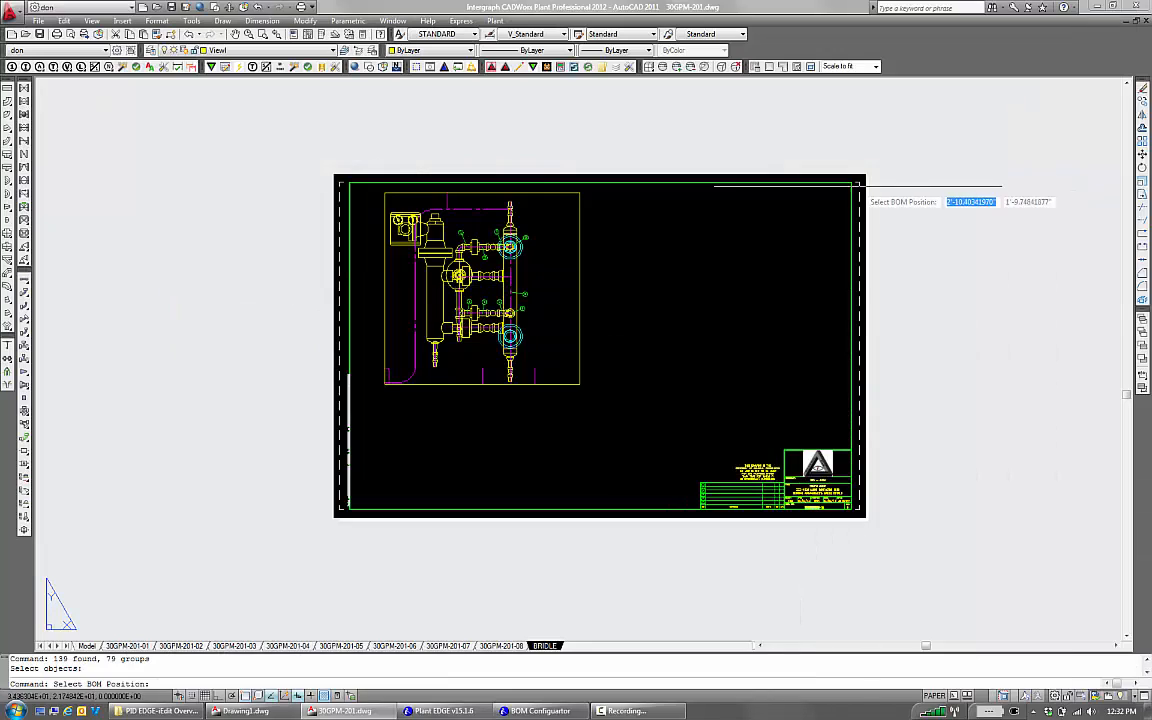
pyautogui.scroll(3, 565, 258)
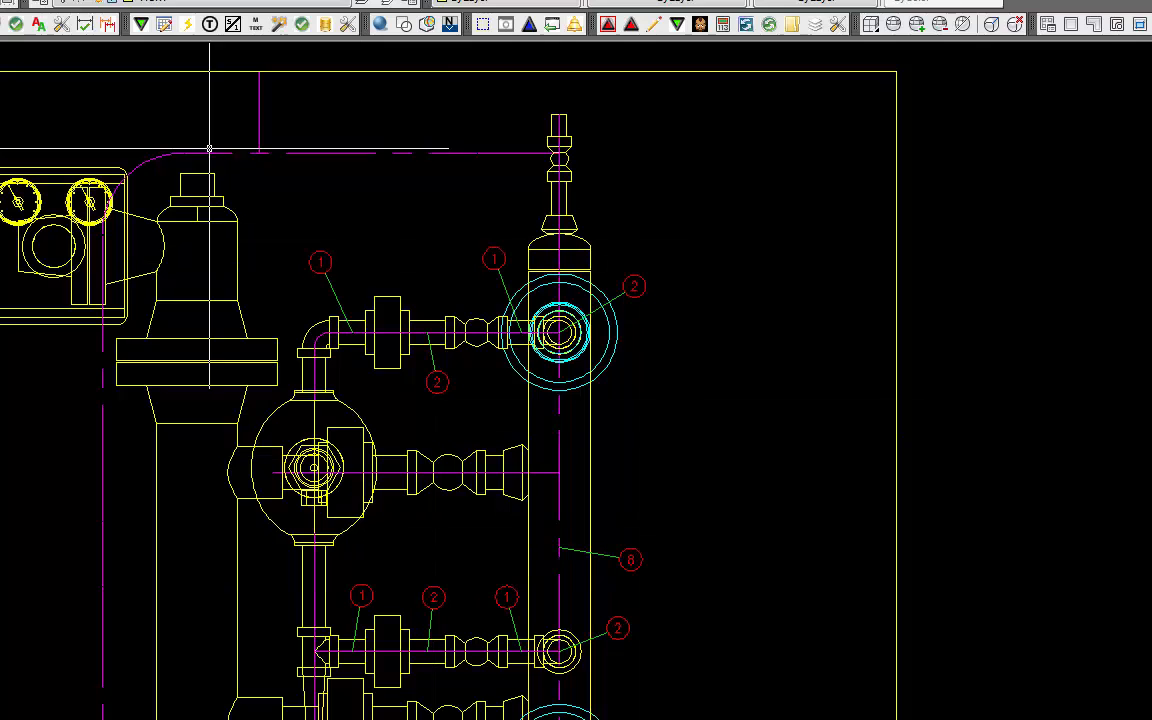
# Clear the red highlighting from the renumbered component tags on the bridle sheet with the iclear command
pyautogui.click(37, 27)
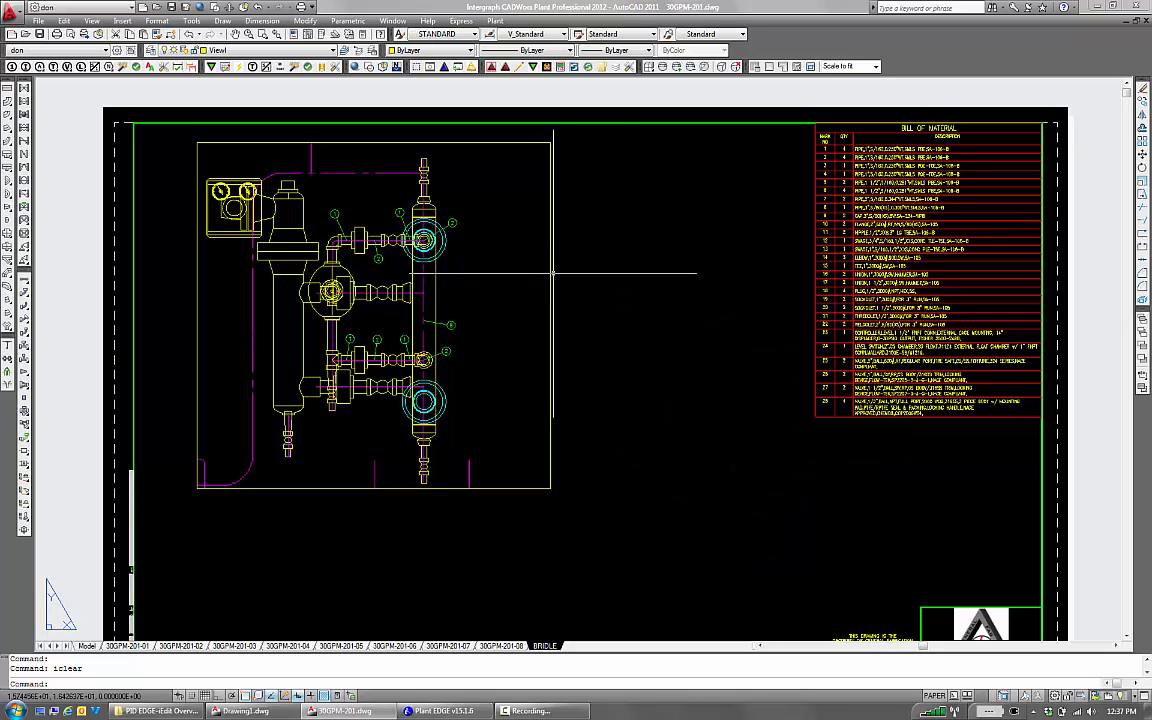
pyautogui.middleClick(620, 301)
pyautogui.middleClick(620, 301)
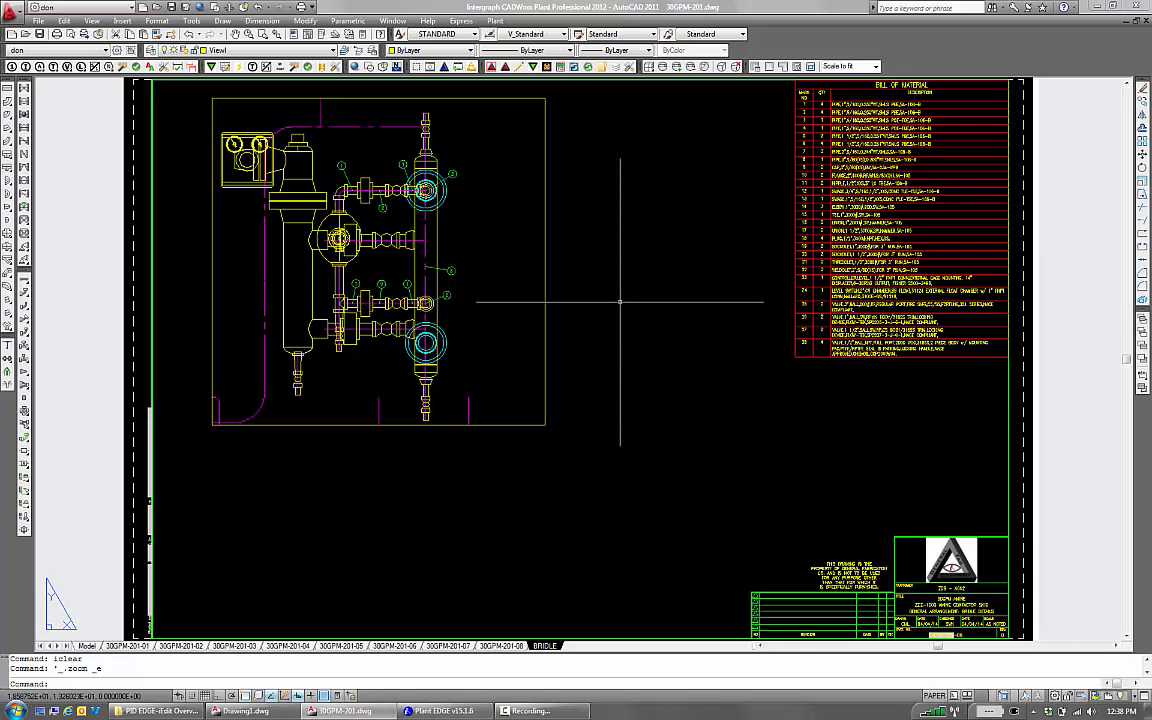